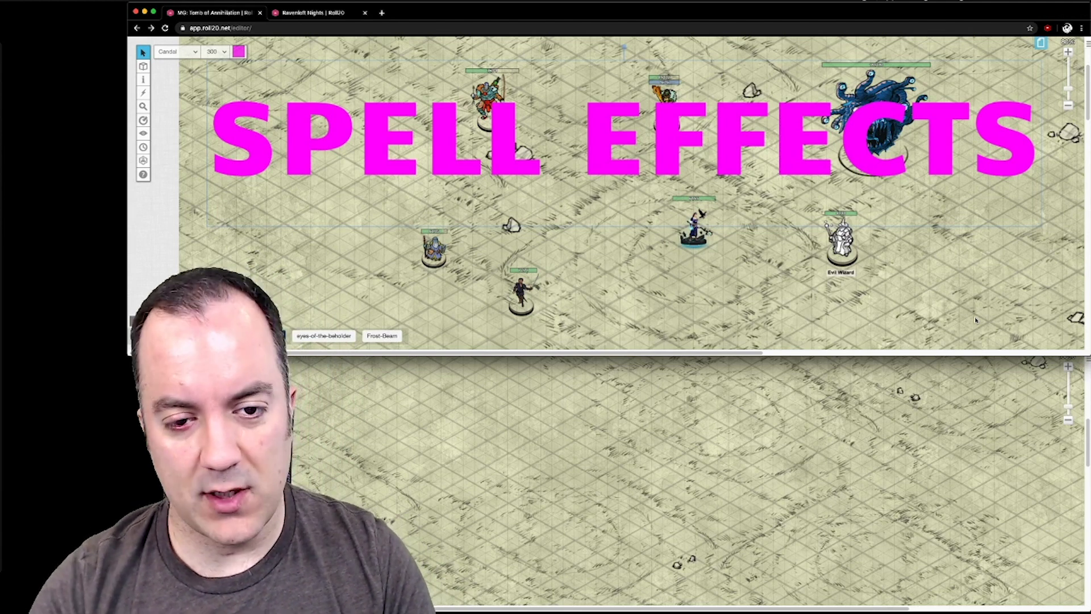
- Drop the text tool and focus the lower player window showing the party and beholder
key(Escape)
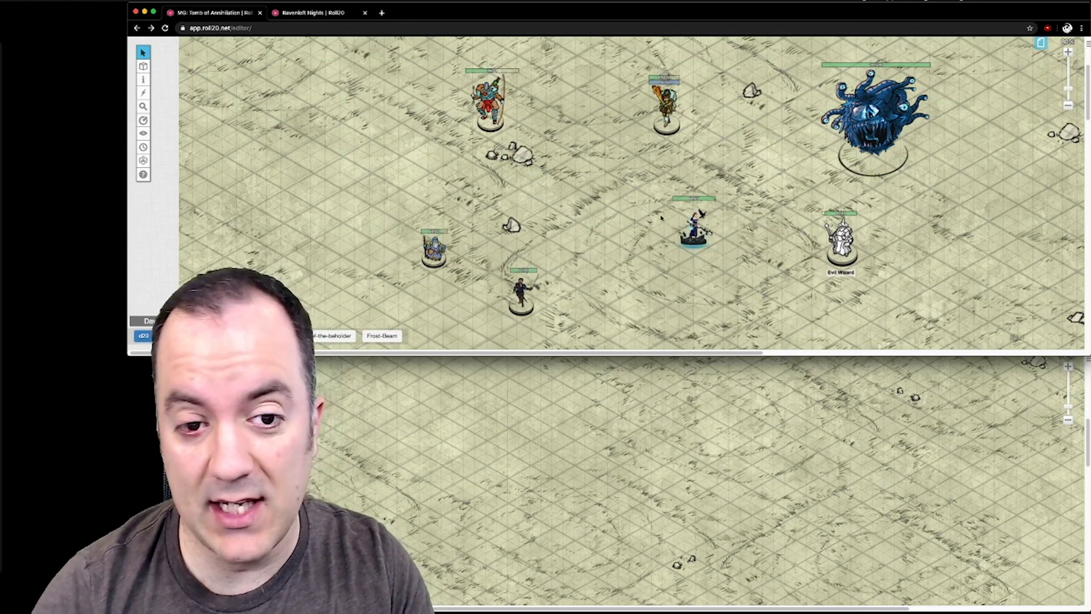
click(645, 529)
scroll(646, 527, up, 5)
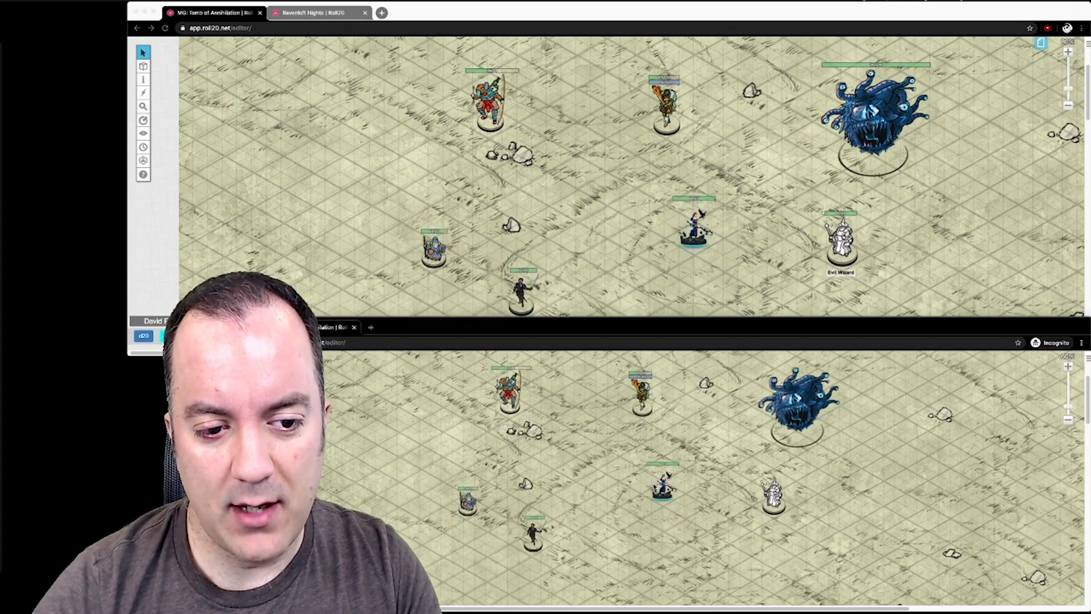
scroll(654, 487, up, 1)
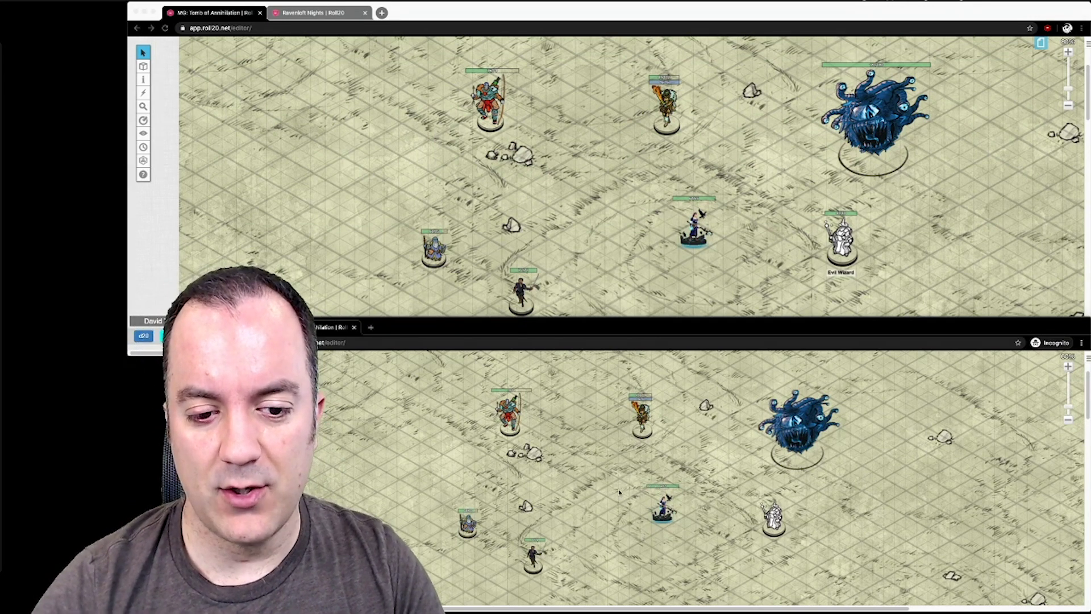
scroll(620, 492, up, 1)
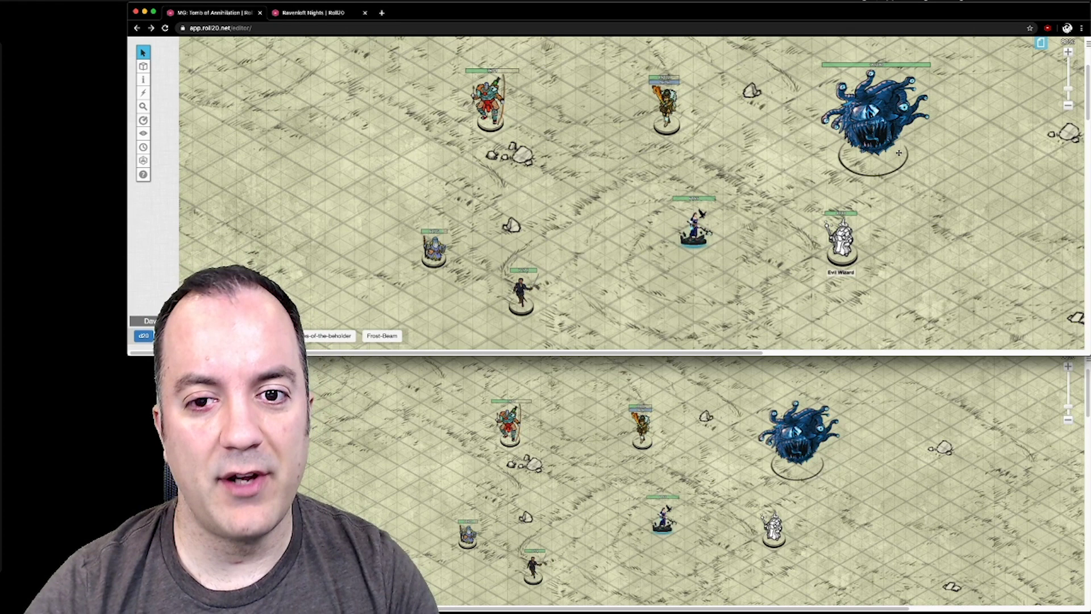
- Fire a pink Beam-type Charm effect from the beholder at a party token
click(142, 93)
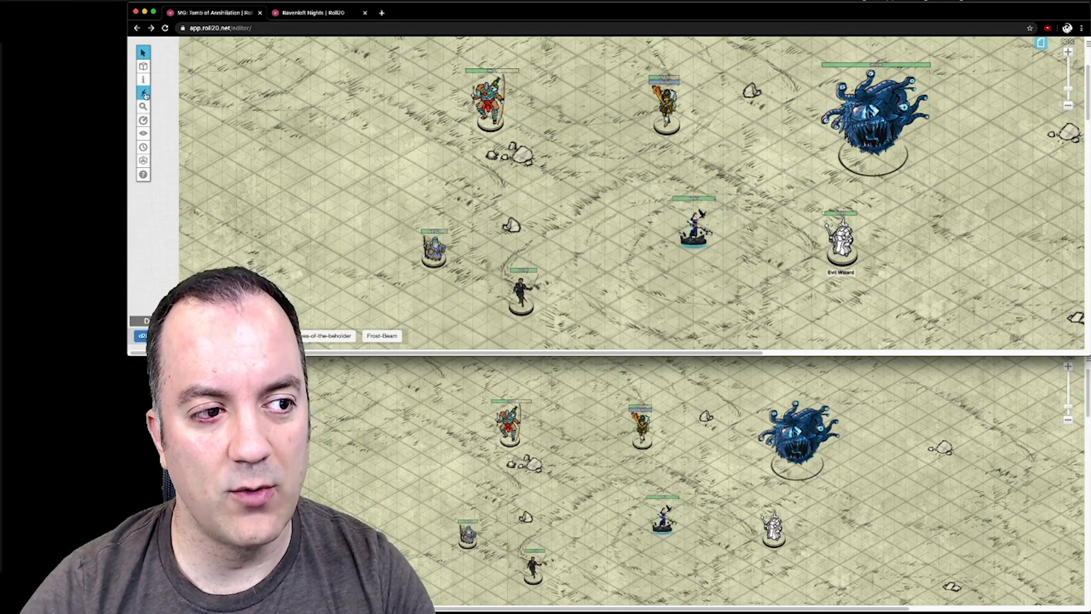
click(143, 94)
click(185, 51)
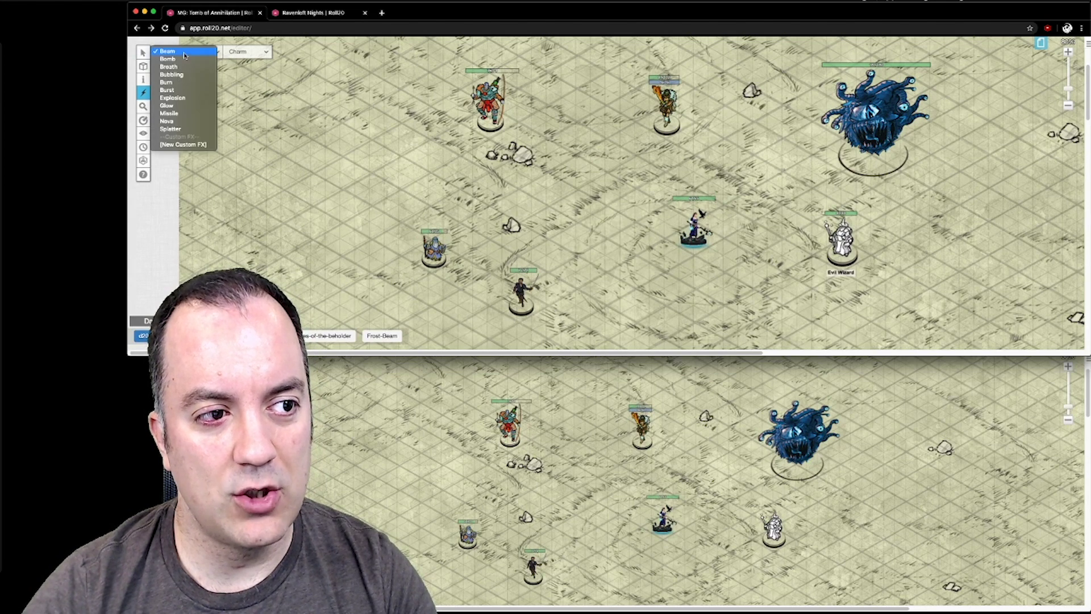
click(182, 54)
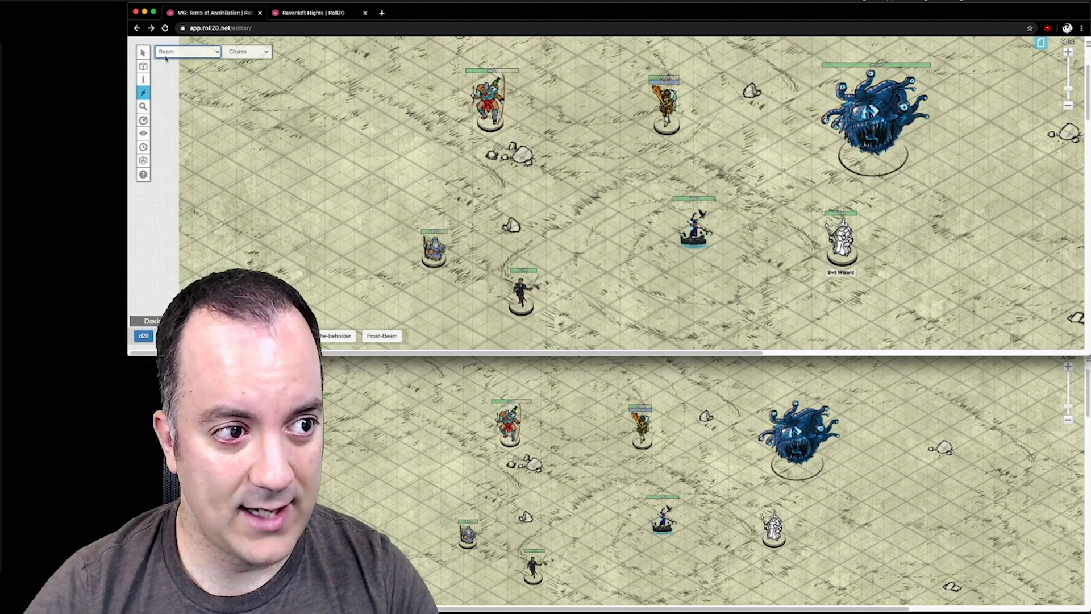
drag(843, 95, 670, 107)
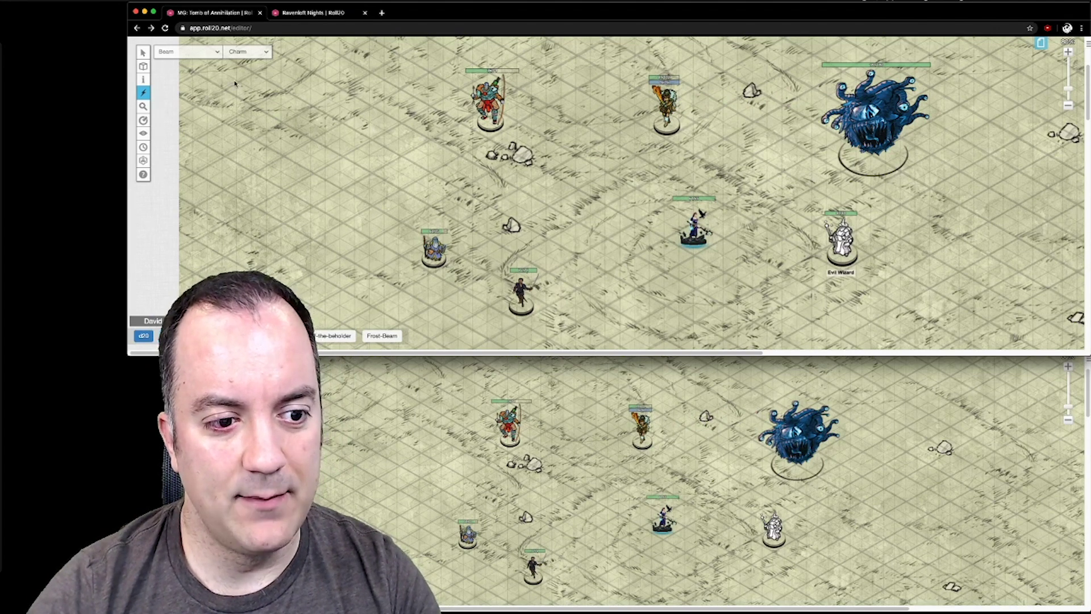
- Measure the distance from the blue wizard to the Evil Wizard with the Ruler
click(142, 52)
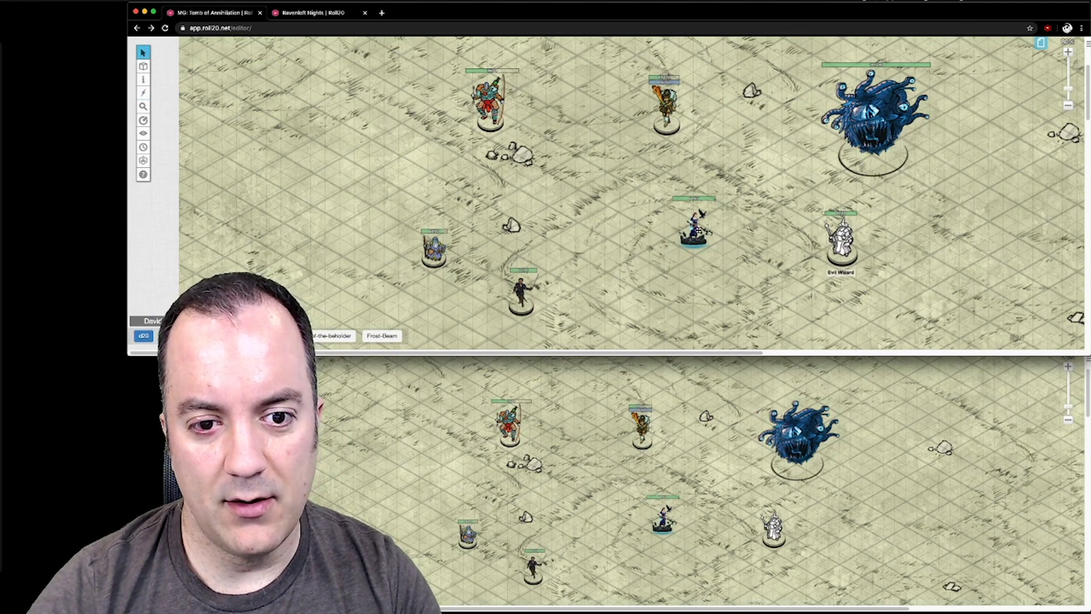
click(697, 228)
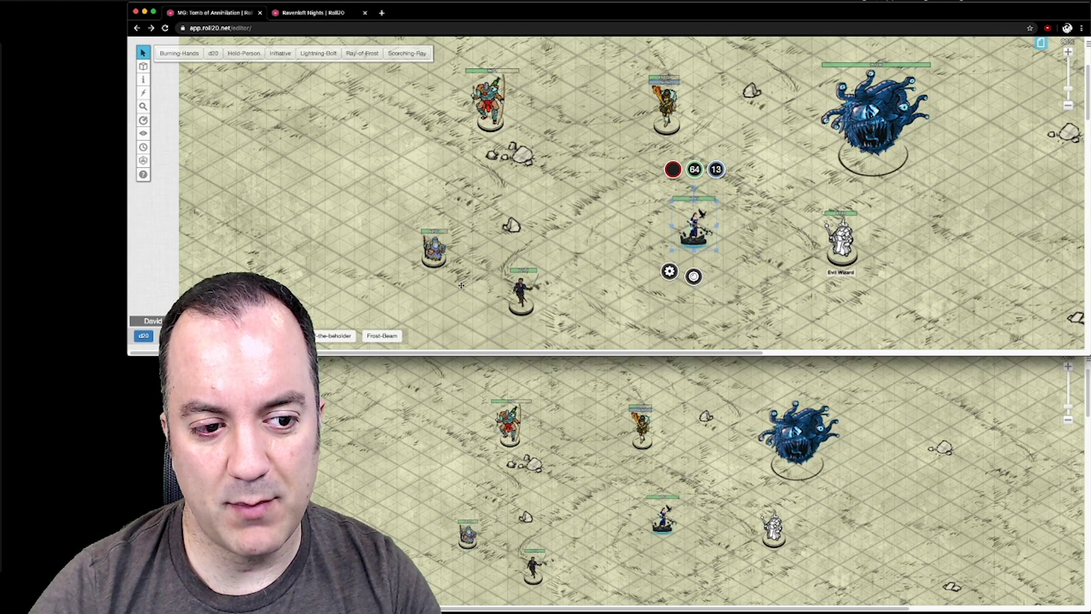
click(382, 335)
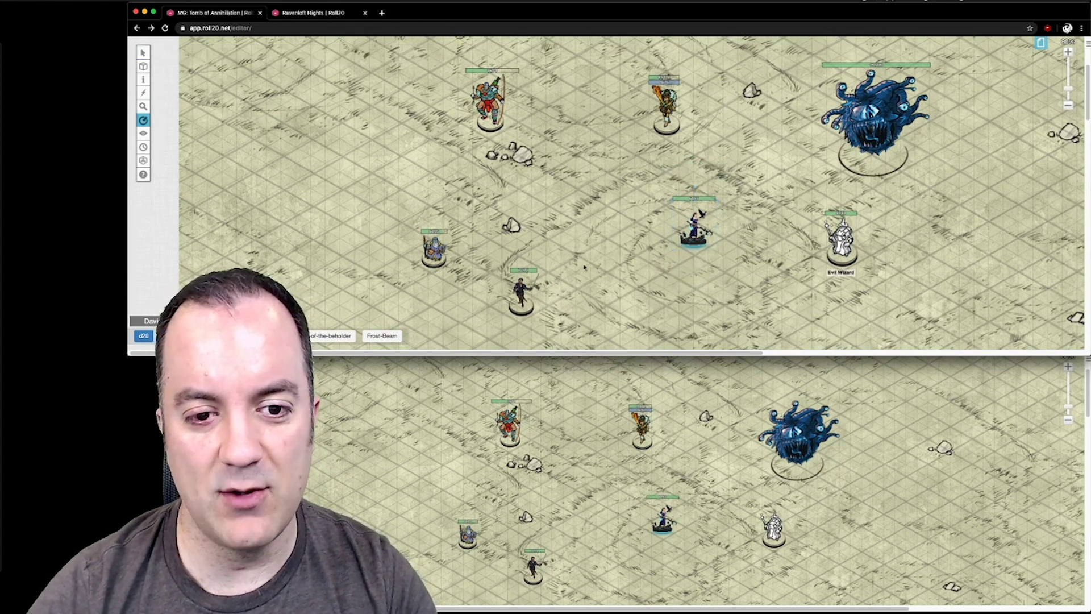
drag(695, 232, 844, 232)
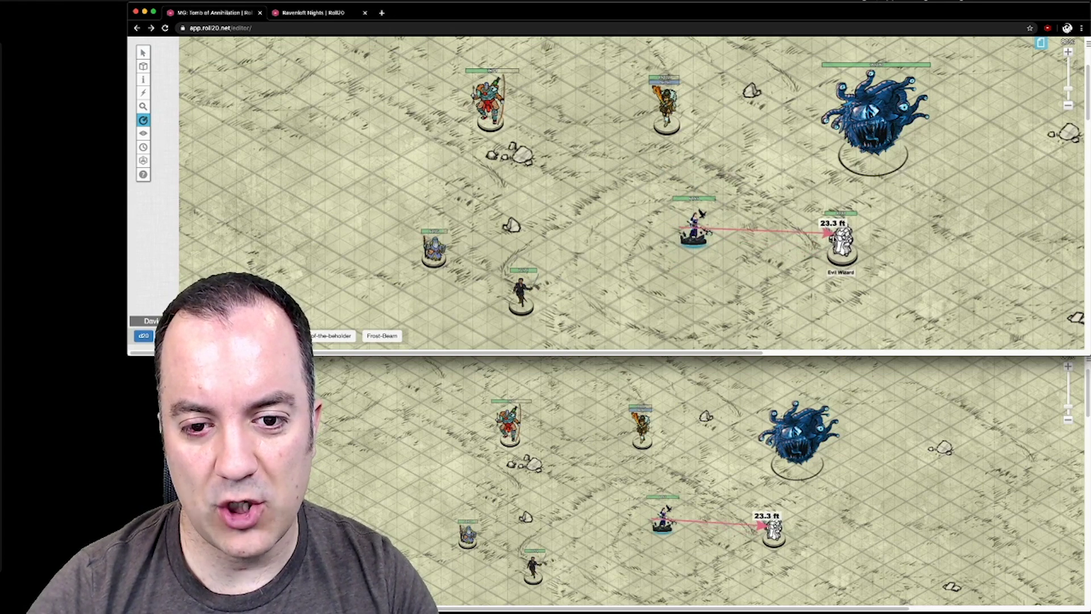
drag(843, 233, 843, 238)
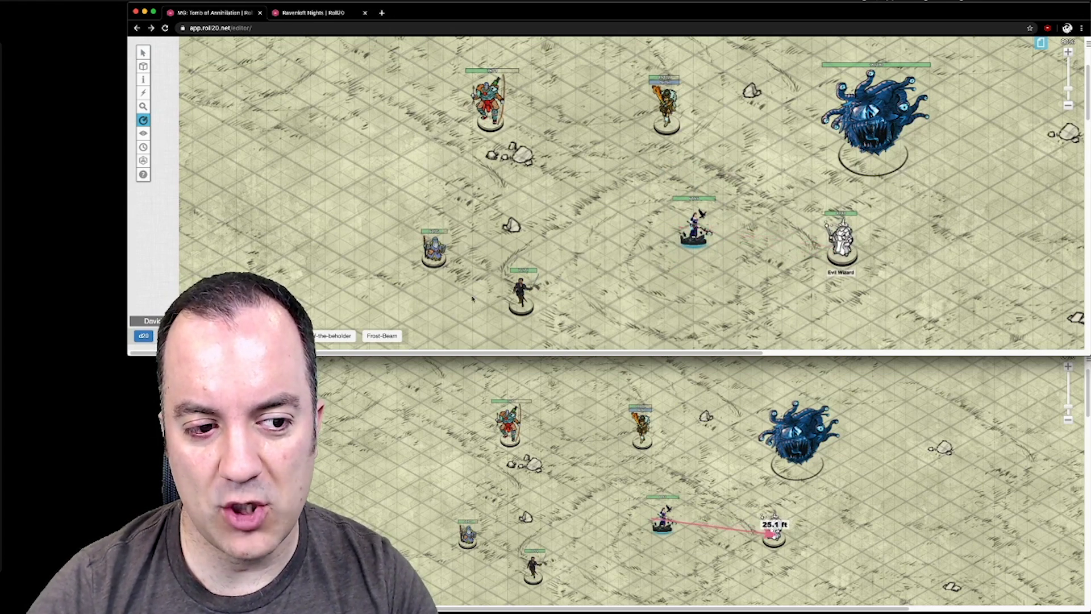
- Aim the Frost-Beam macro effect from the blue wizard at the Evil Wizard
click(382, 335)
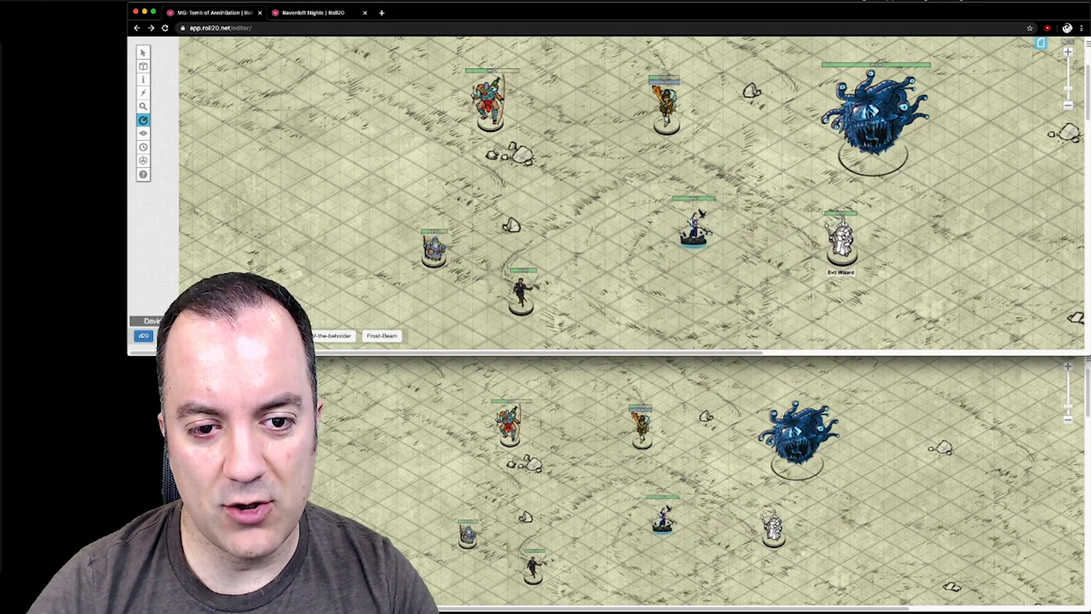
click(695, 232)
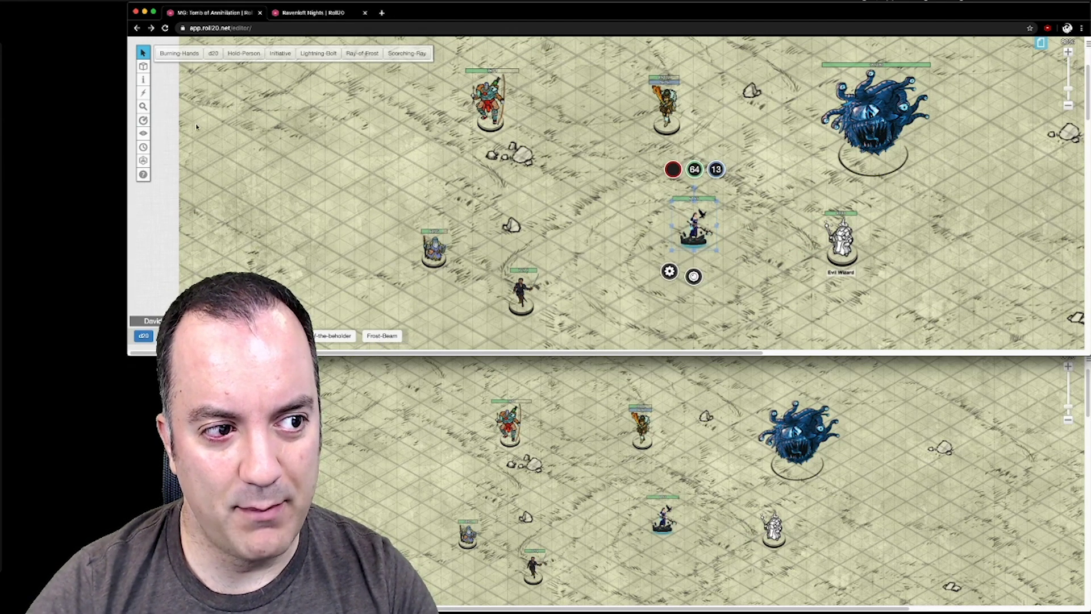
click(382, 335)
drag(695, 232, 770, 278)
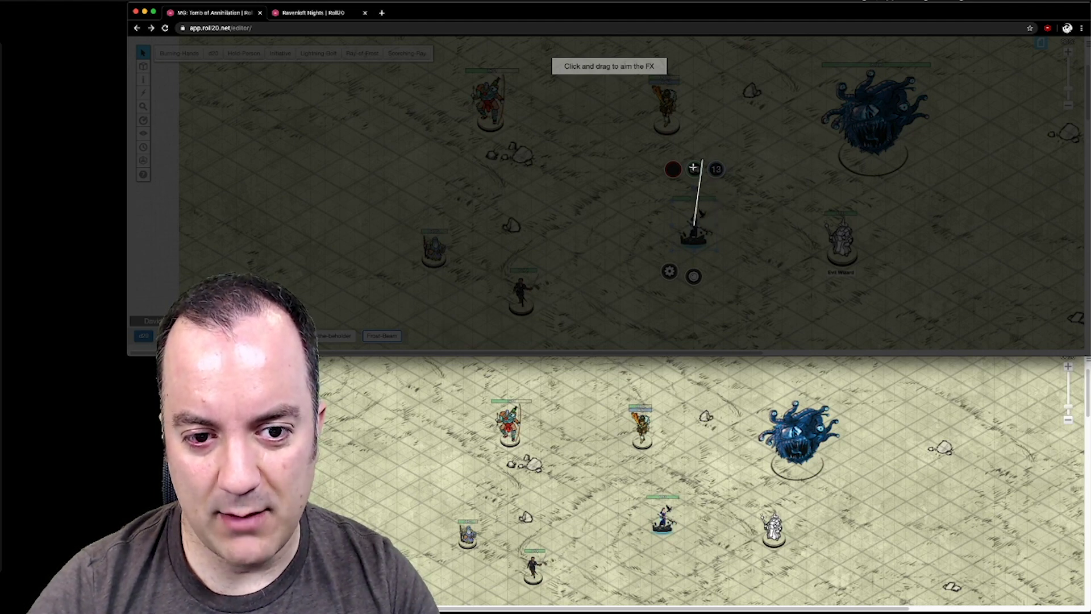
drag(770, 278, 844, 239)
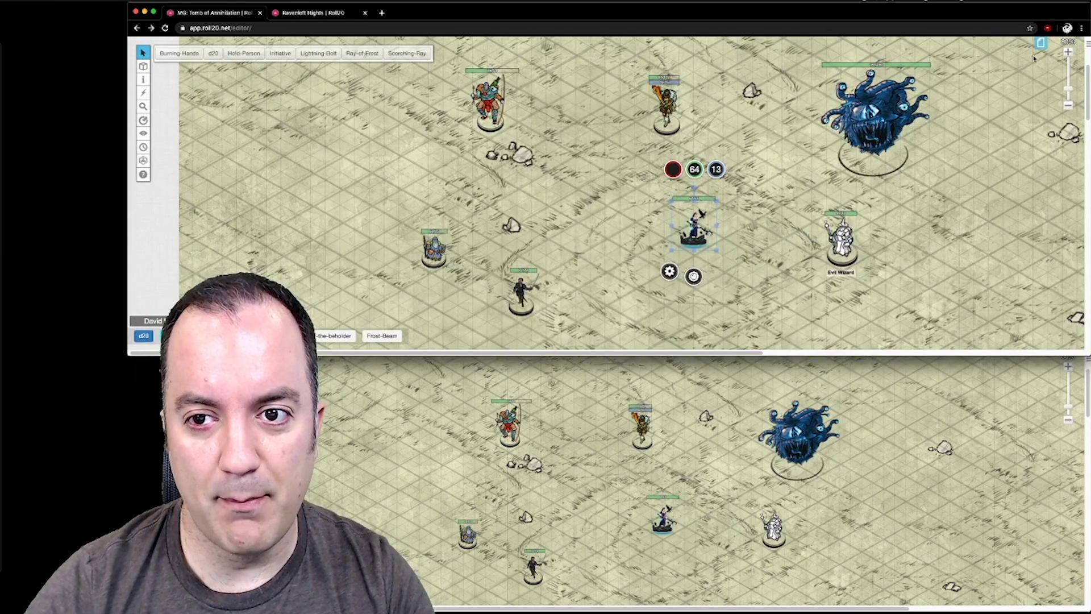
- Inspect the /fx beam-frost command in the Frost-Beam macro from the Macros tab
click(1084, 43)
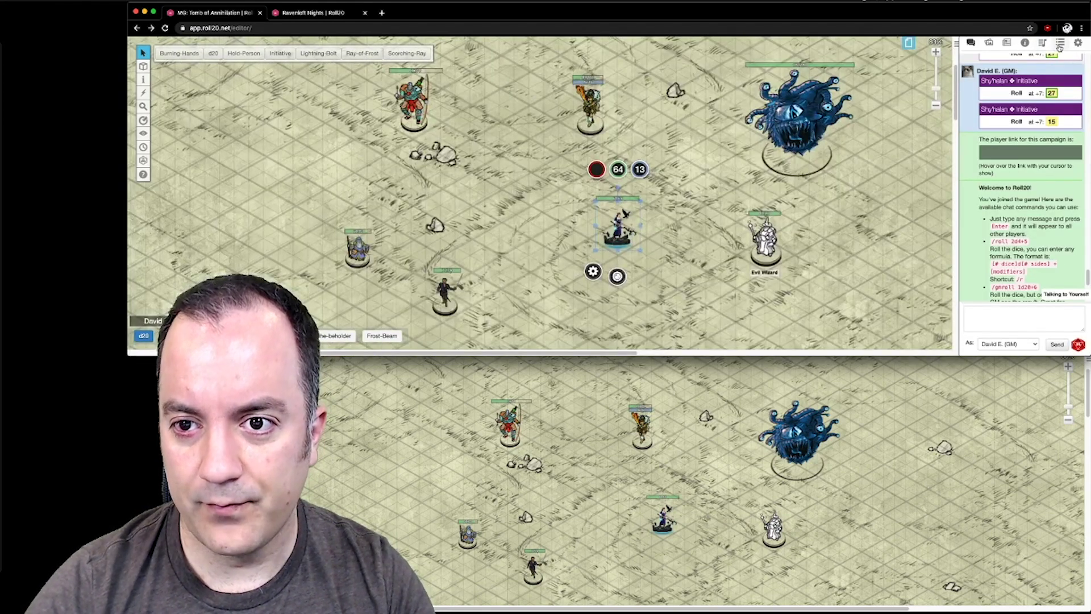
click(1059, 43)
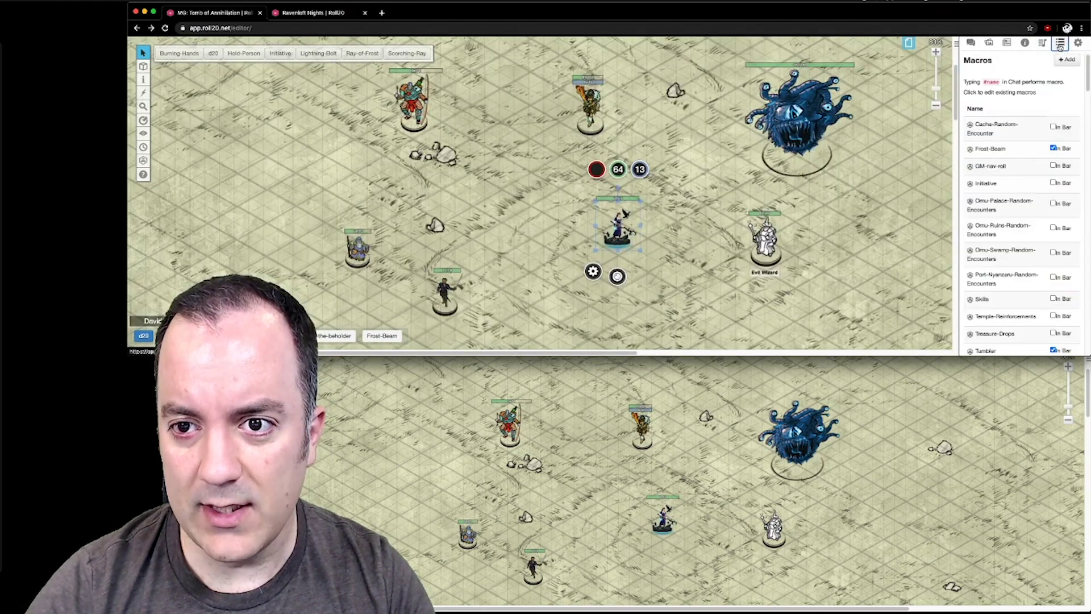
click(987, 149)
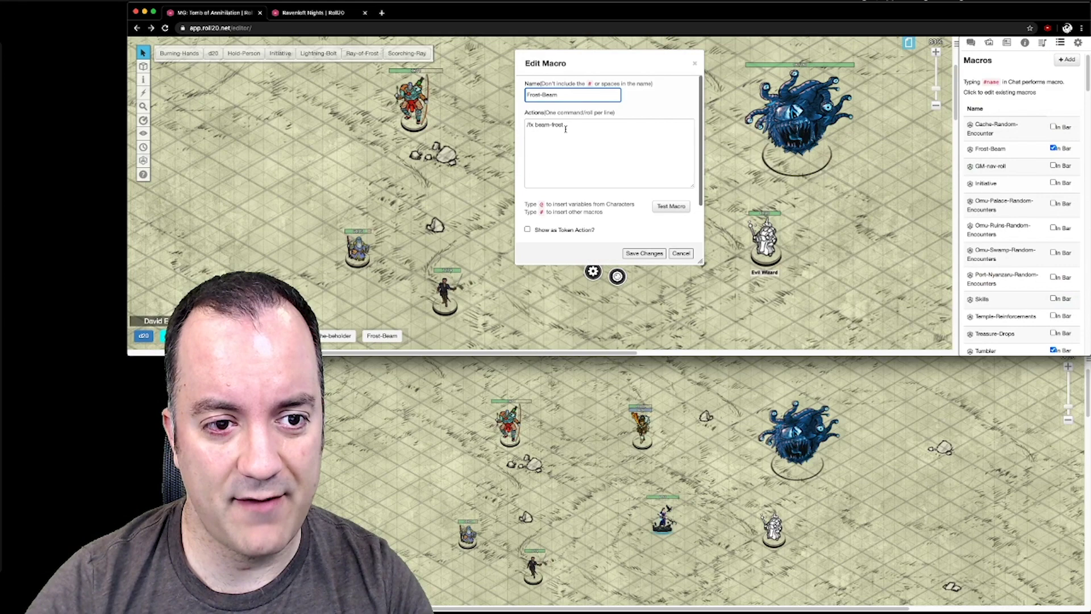
drag(565, 125, 525, 128)
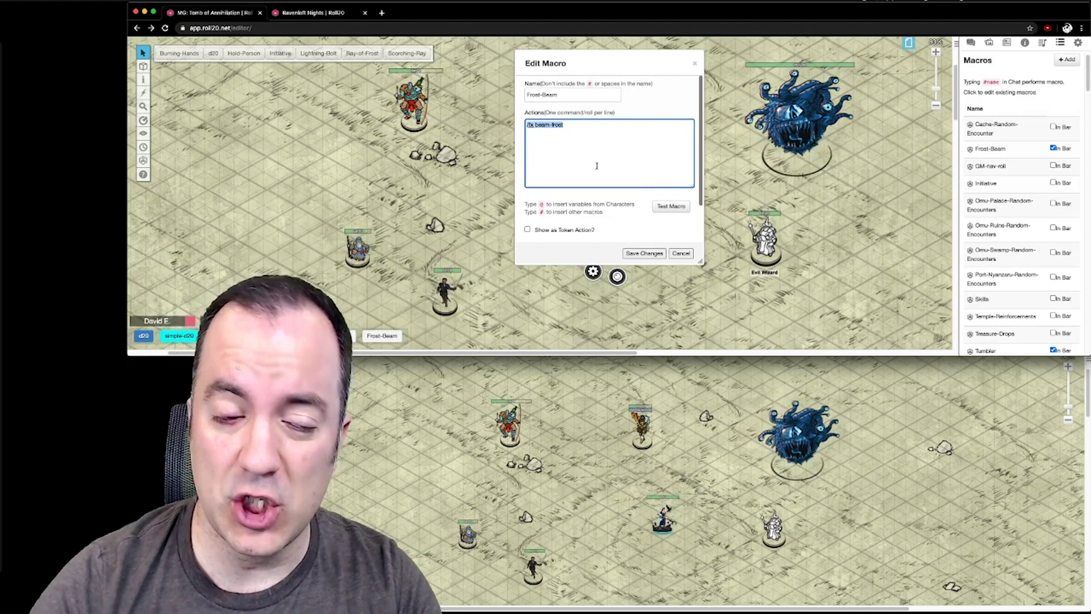
key(Escape)
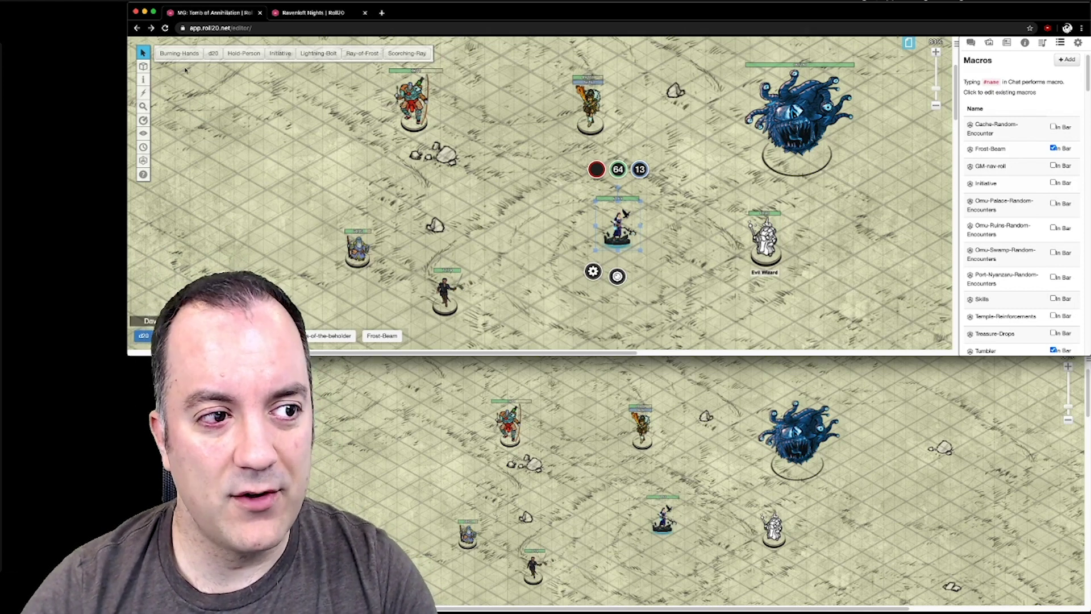
click(142, 53)
click(488, 212)
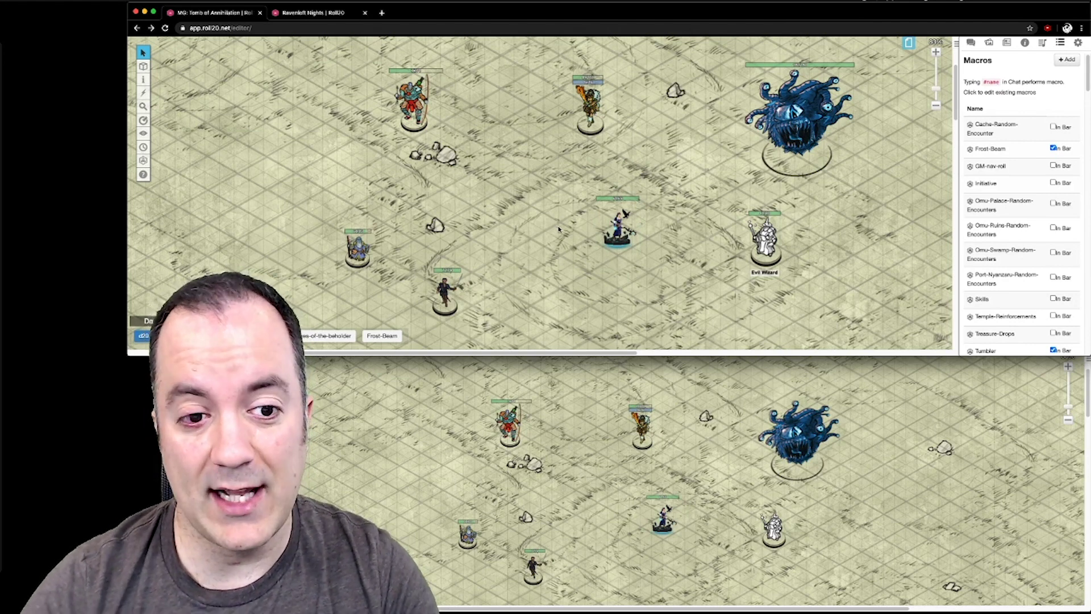
click(143, 92)
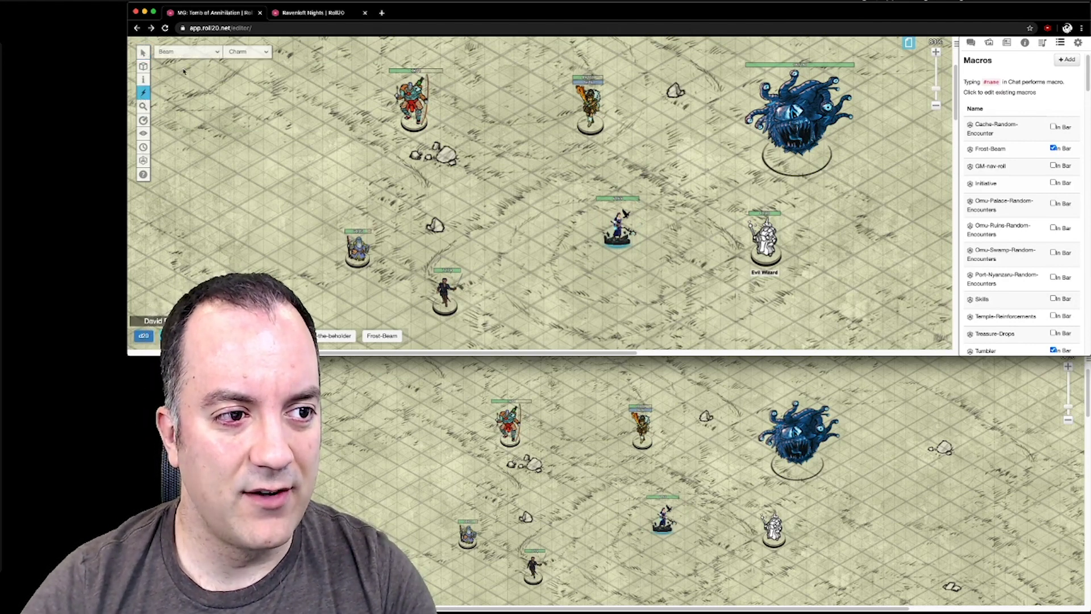
click(189, 52)
click(179, 90)
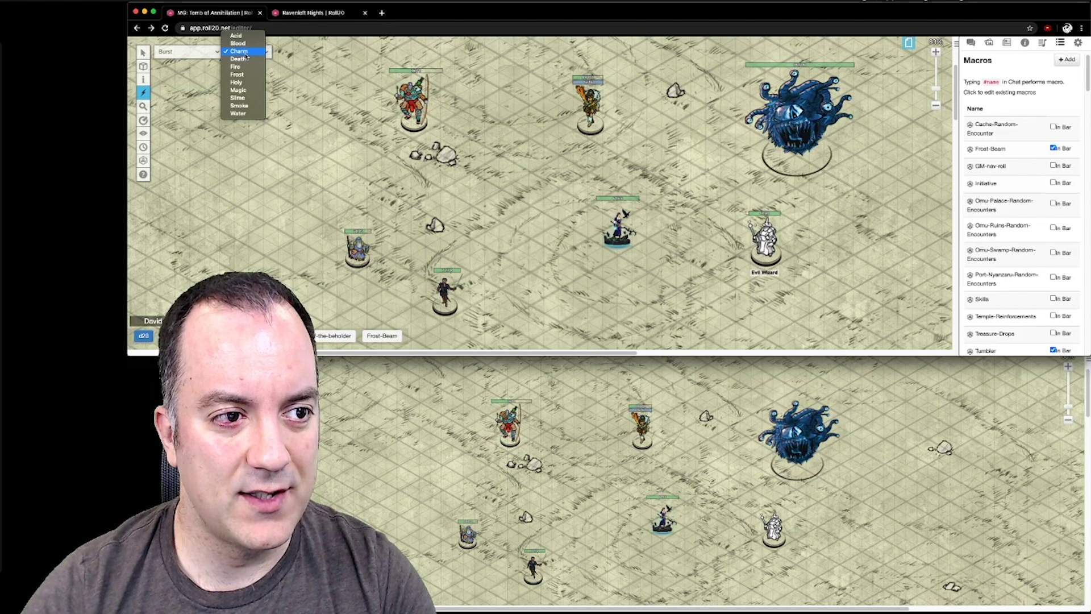
click(247, 52)
click(242, 66)
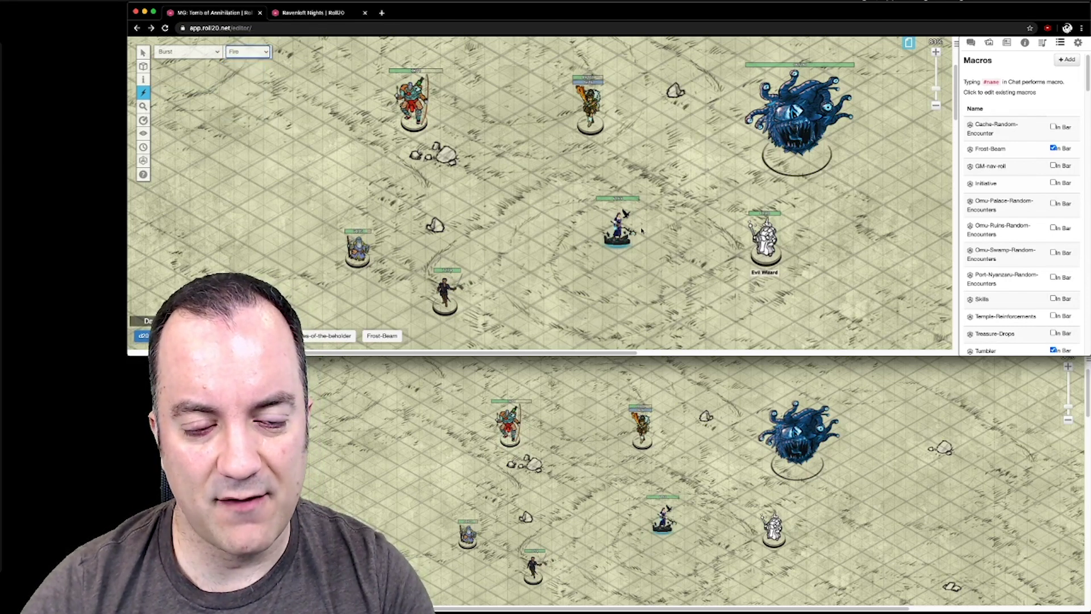
click(418, 111)
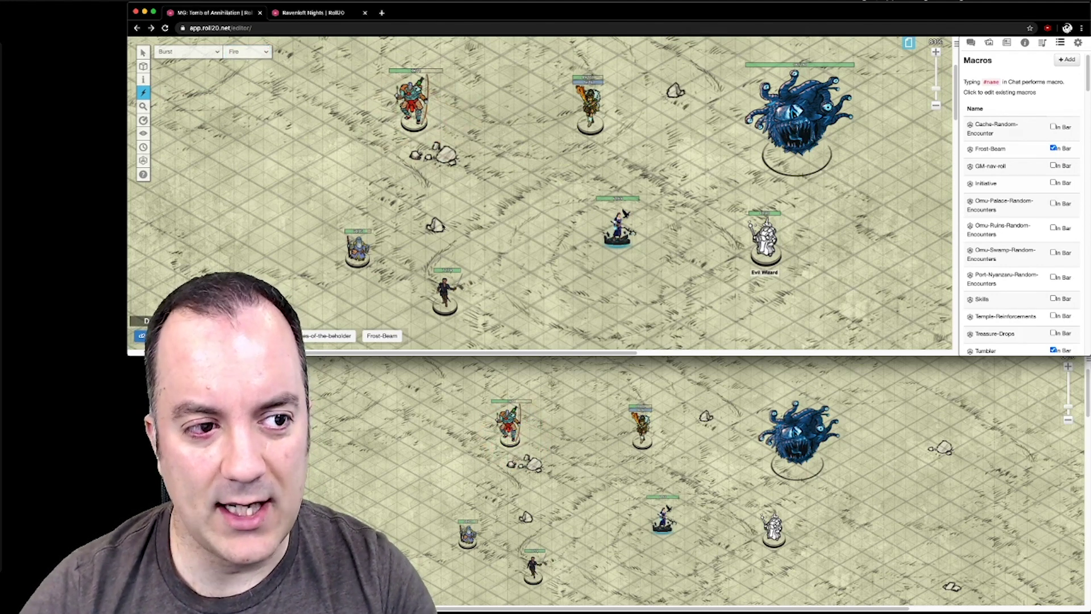
click(484, 198)
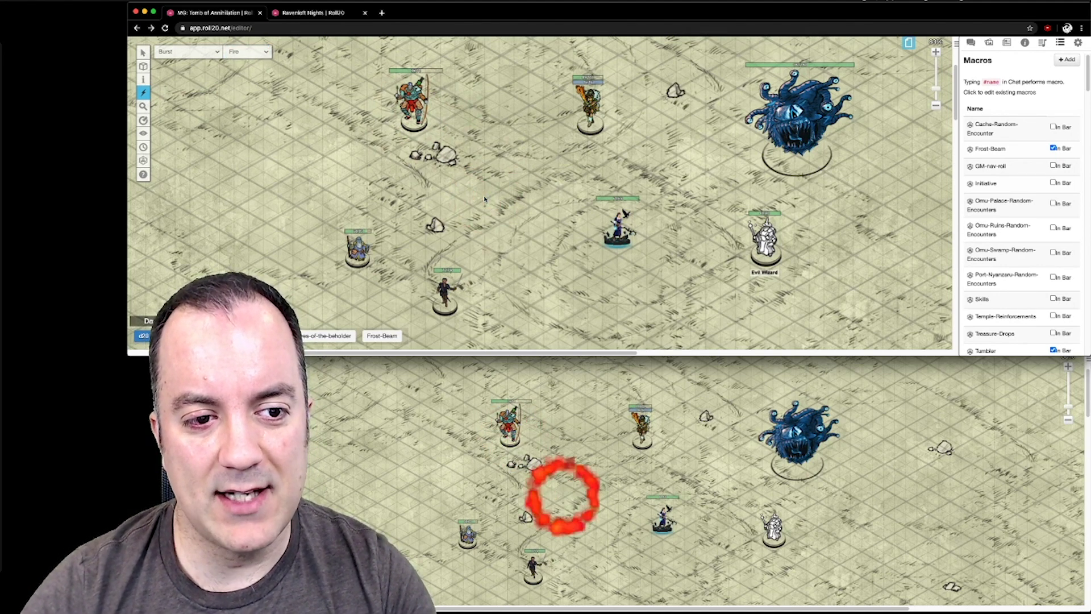
click(485, 198)
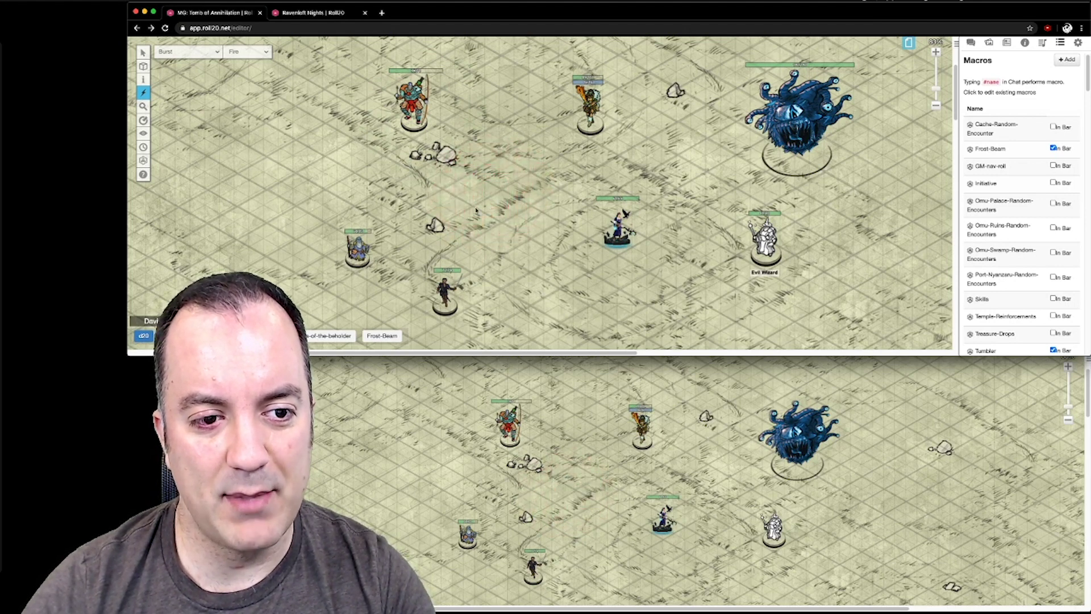
click(143, 53)
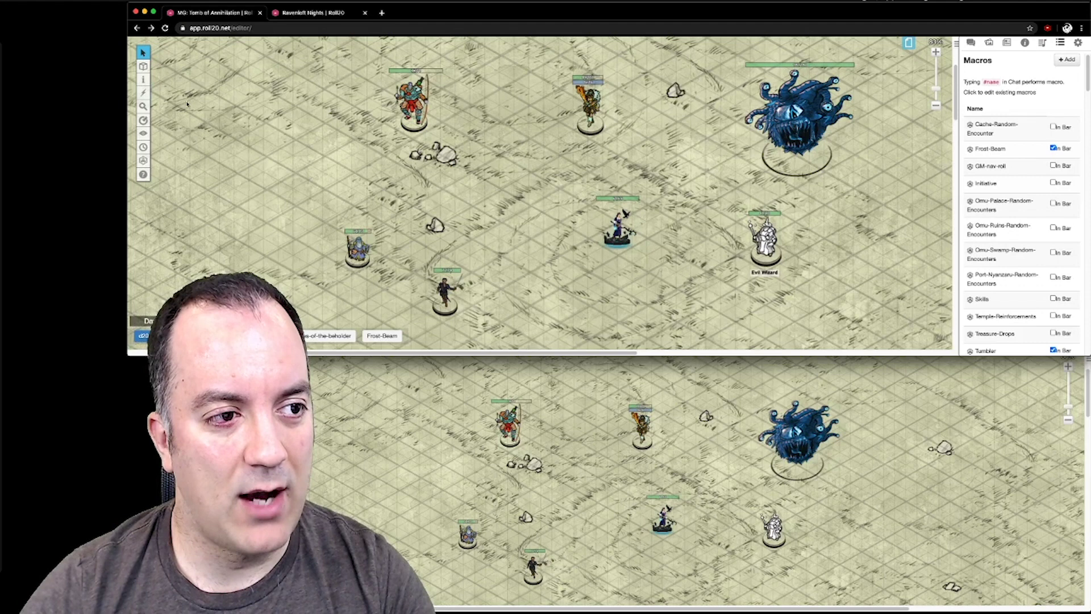
click(143, 79)
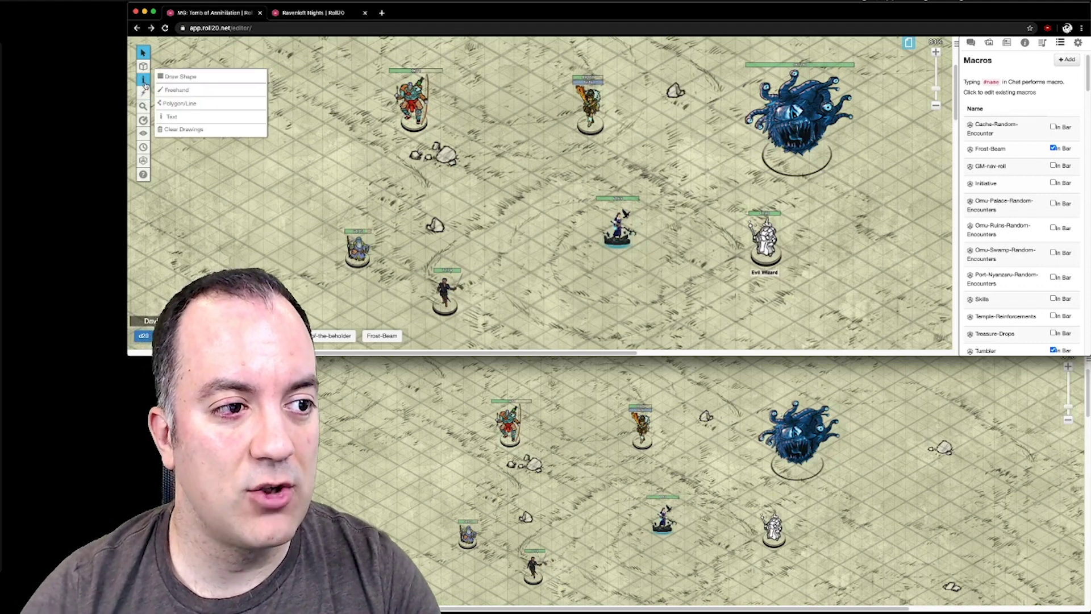
click(198, 78)
drag(490, 144, 556, 199)
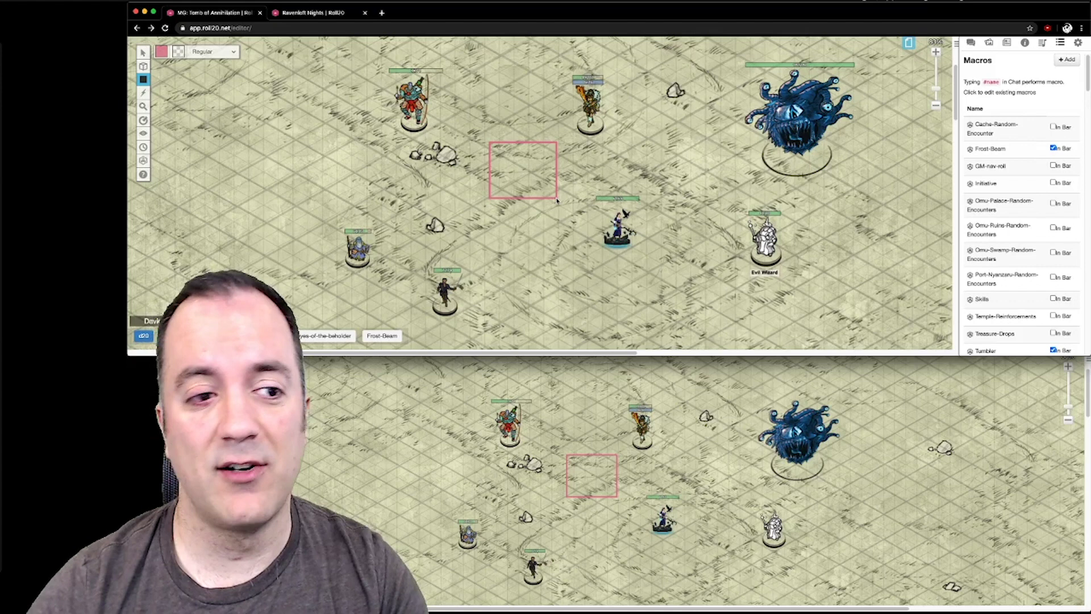
drag(484, 130, 562, 223)
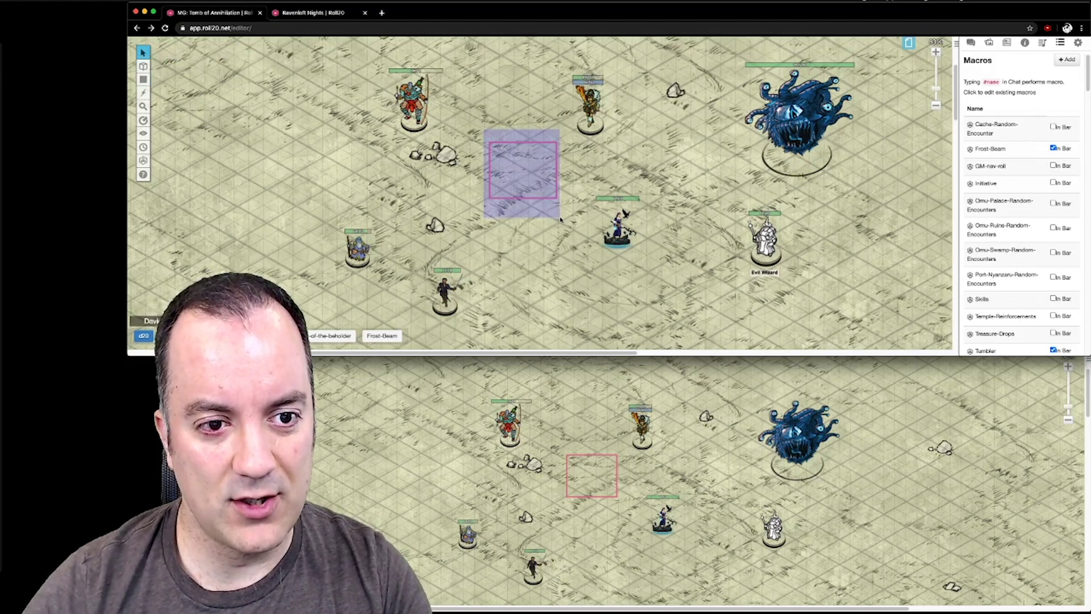
key(Delete)
click(142, 80)
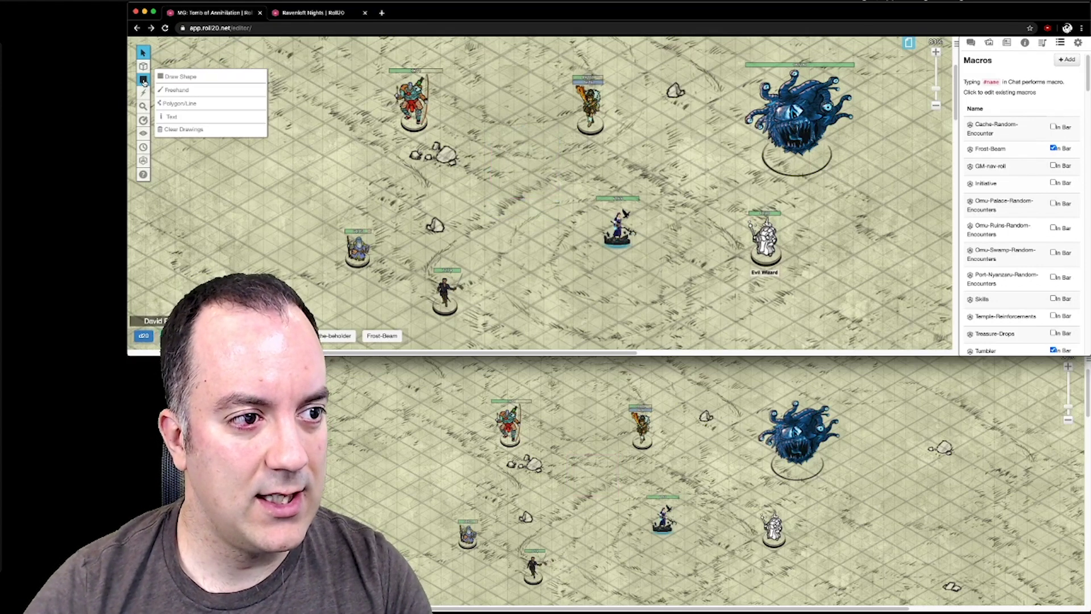
click(164, 52)
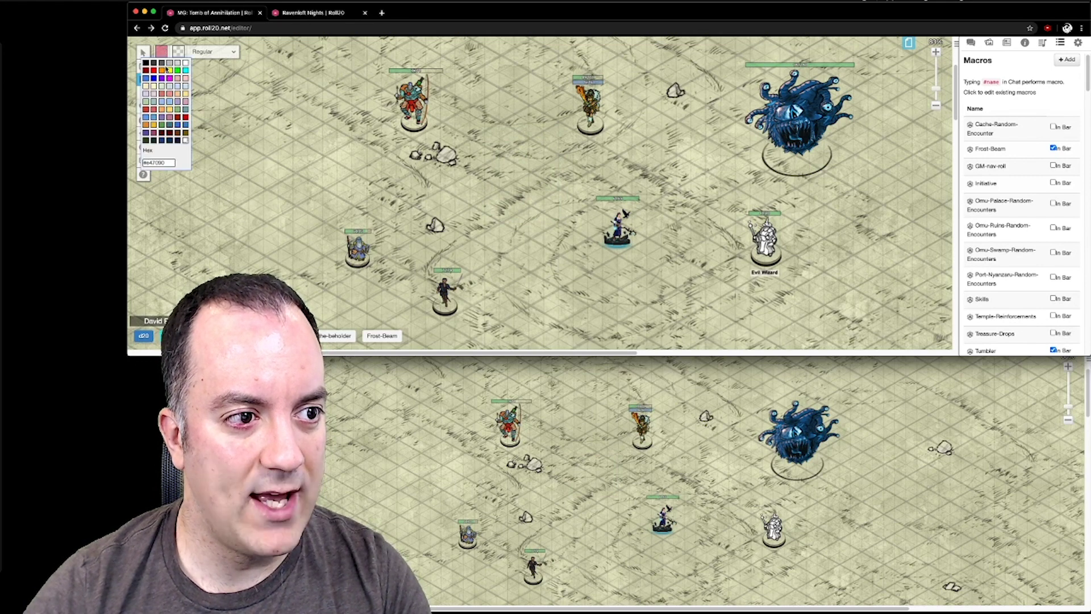
click(145, 78)
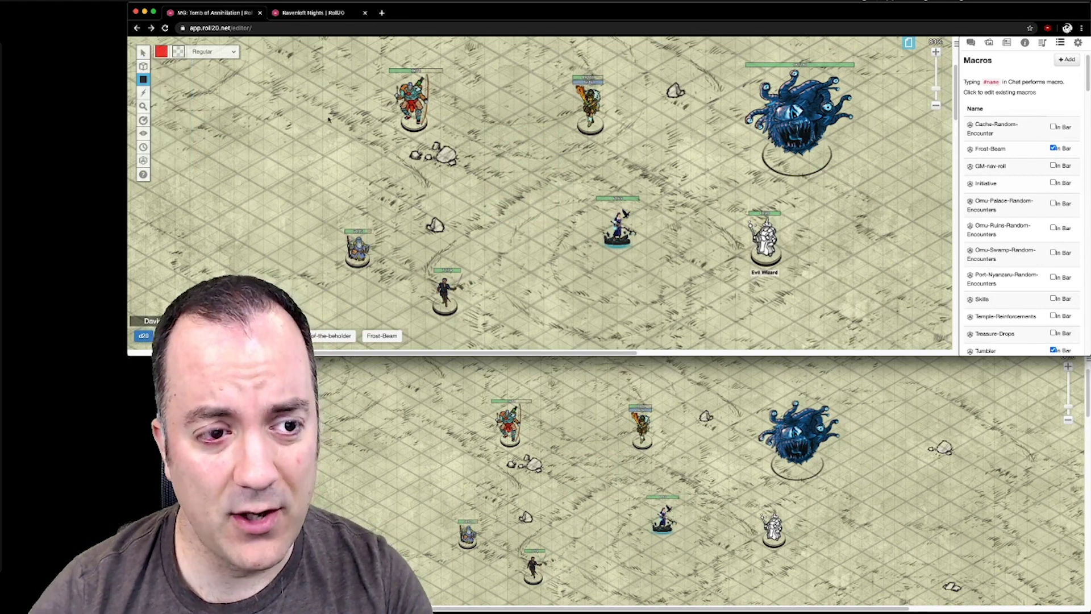
drag(321, 83, 599, 282)
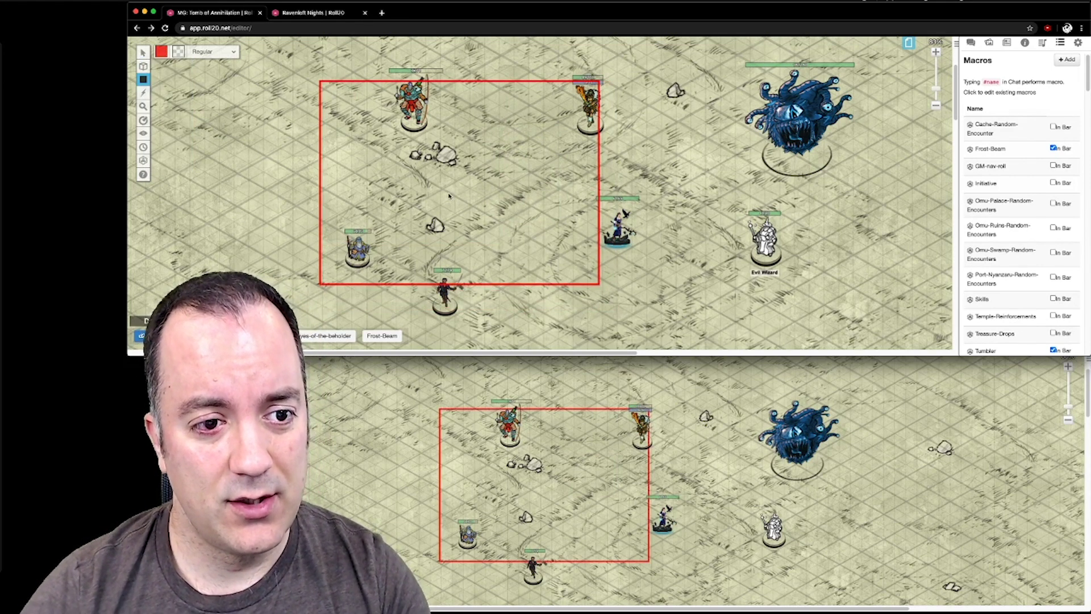
drag(478, 194, 535, 220)
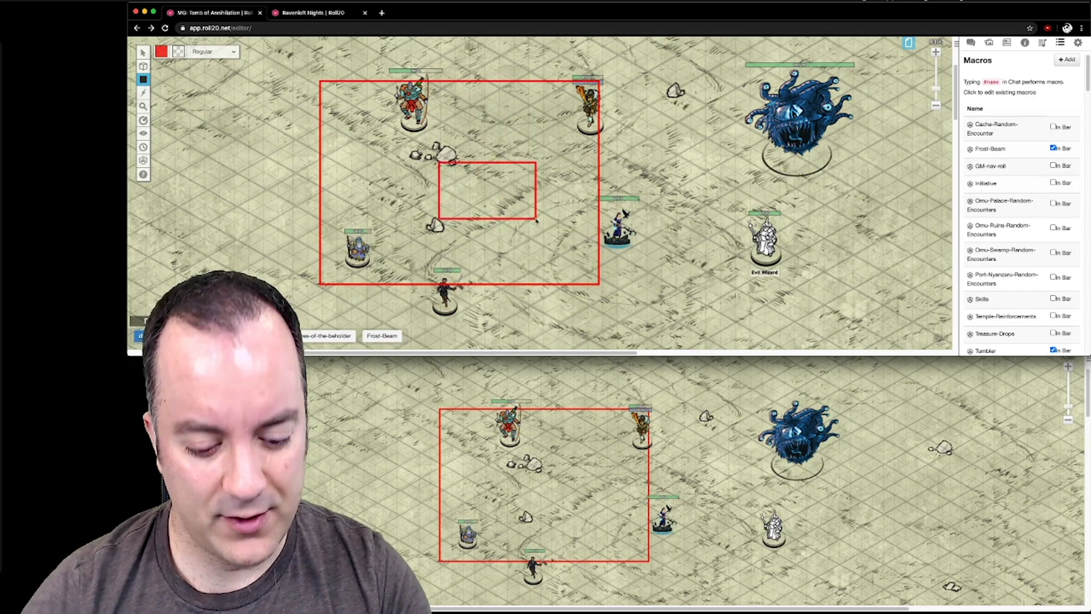
drag(462, 163, 597, 246)
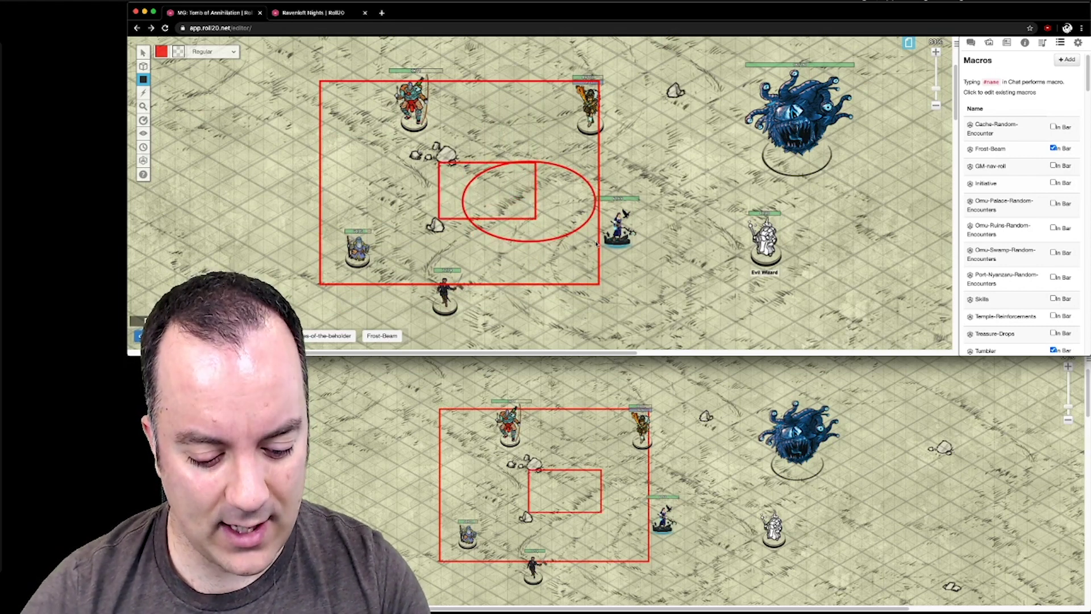
drag(533, 187, 564, 211)
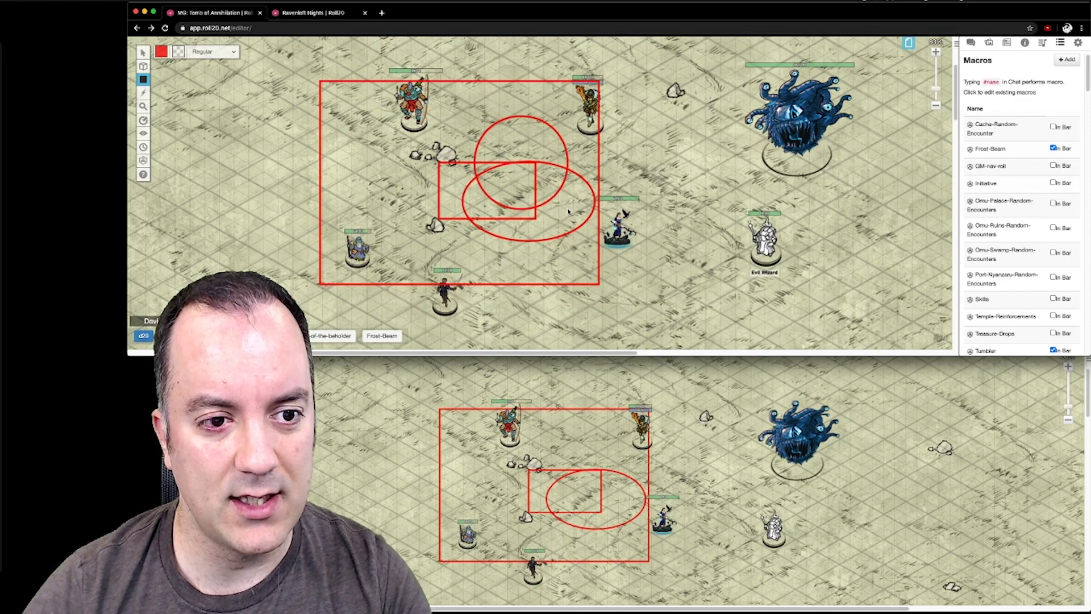
drag(380, 67, 576, 269)
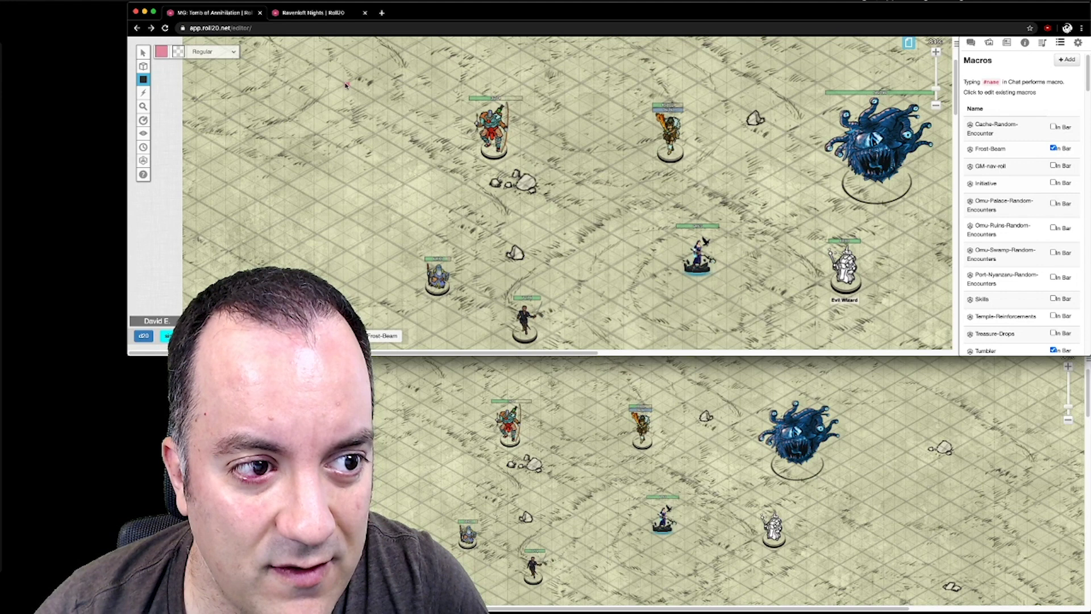
mouse_move(371, 98)
mouse_down()
mouse_move(349, 90)
mouse_move(647, 269)
mouse_move(652, 293)
mouse_move(639, 307)
mouse_move(644, 268)
mouse_up()
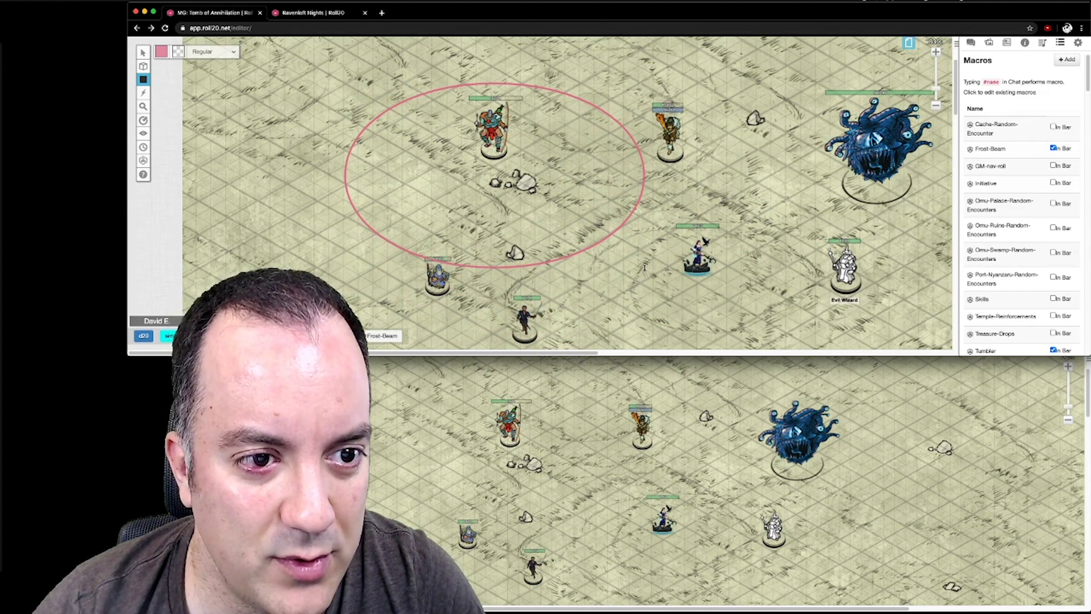
drag(645, 268, 644, 271)
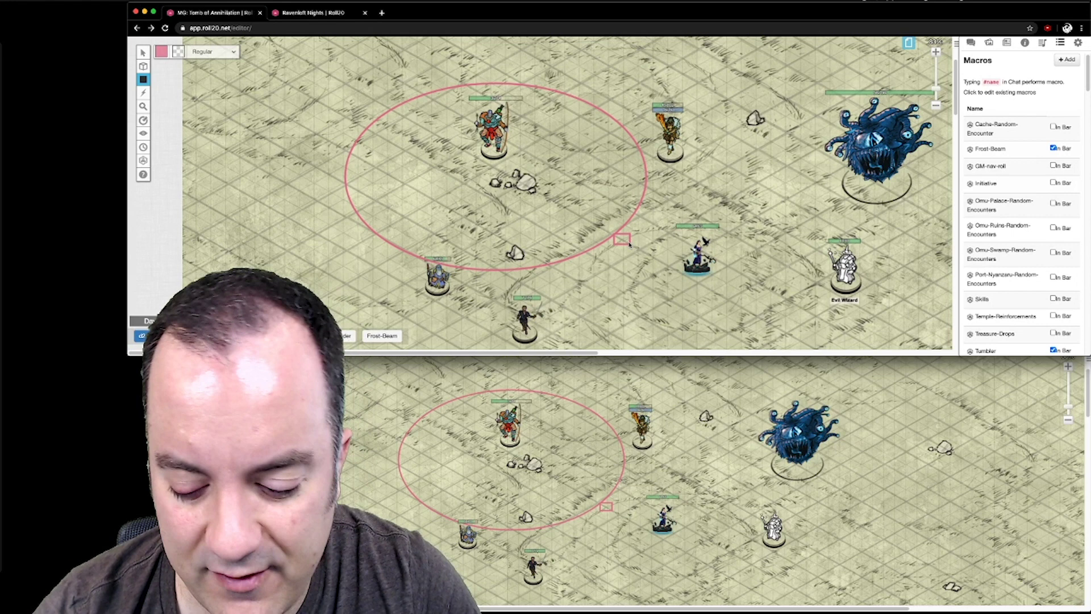
key(s)
click(622, 240)
key(Delete)
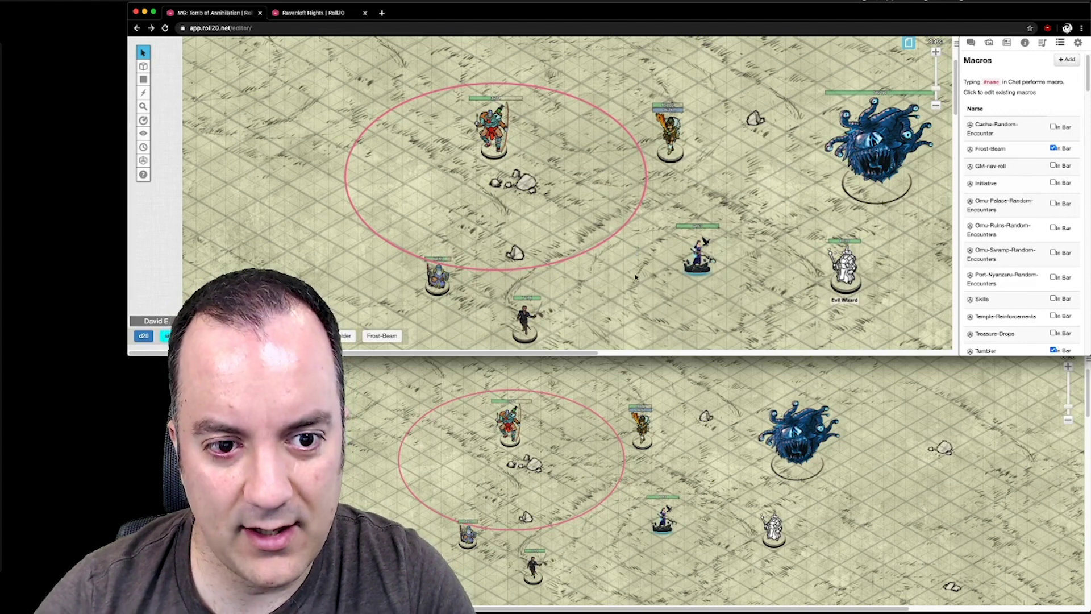
drag(569, 70, 659, 334)
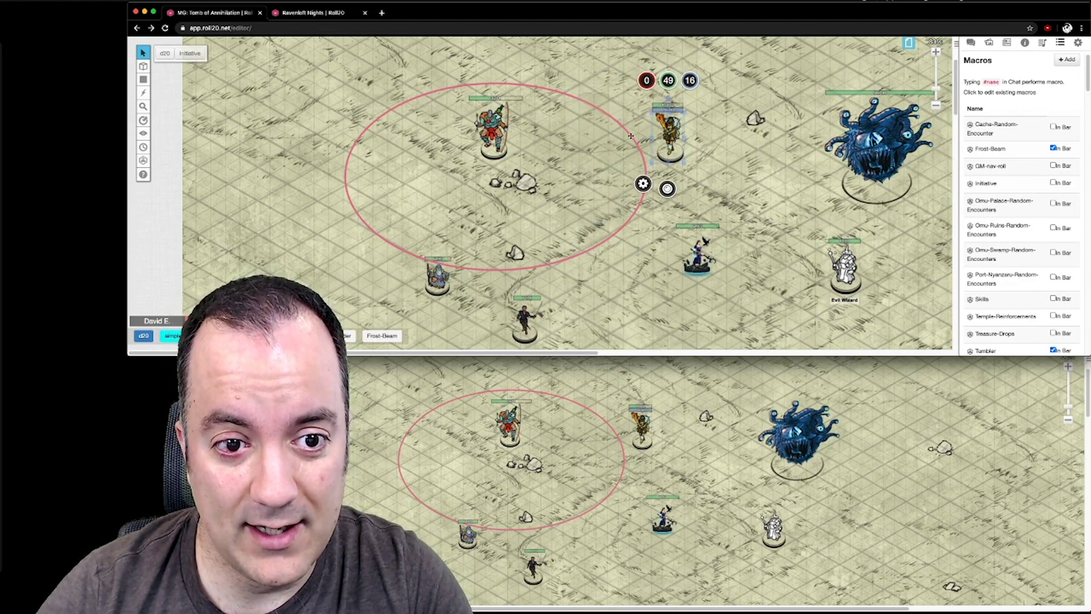
key(Delete)
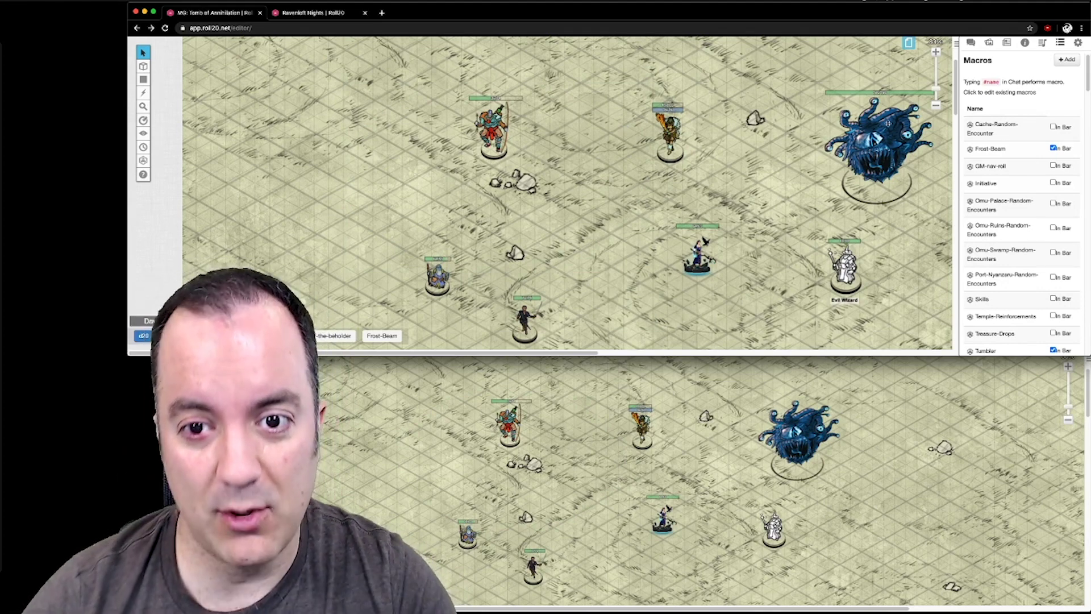
scroll(876, 136, down, 3)
scroll(876, 136, down, 3)
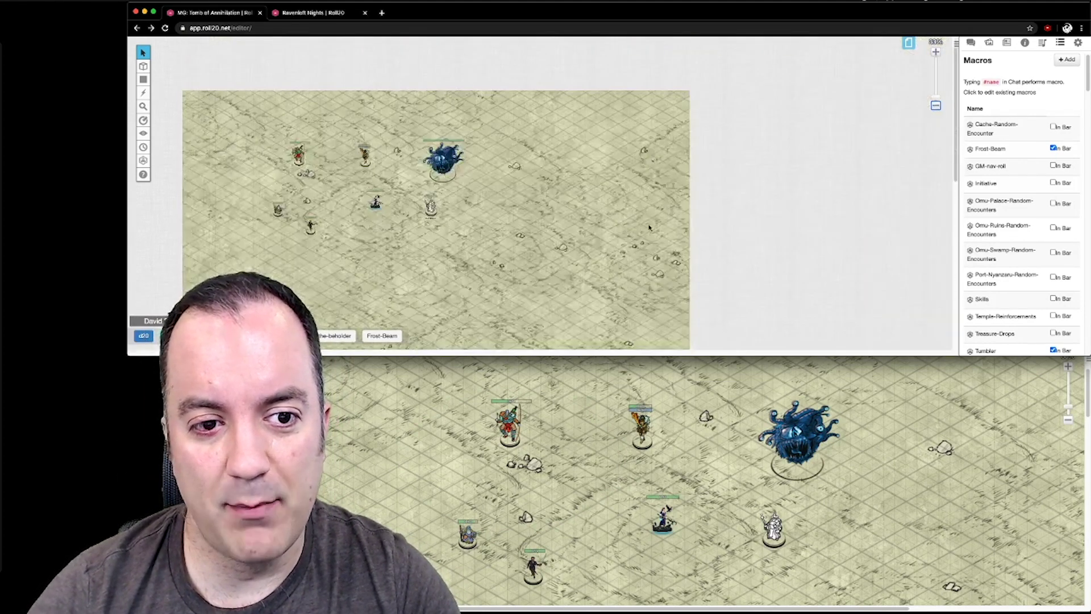
scroll(596, 170, down, 3)
scroll(597, 109, down, 3)
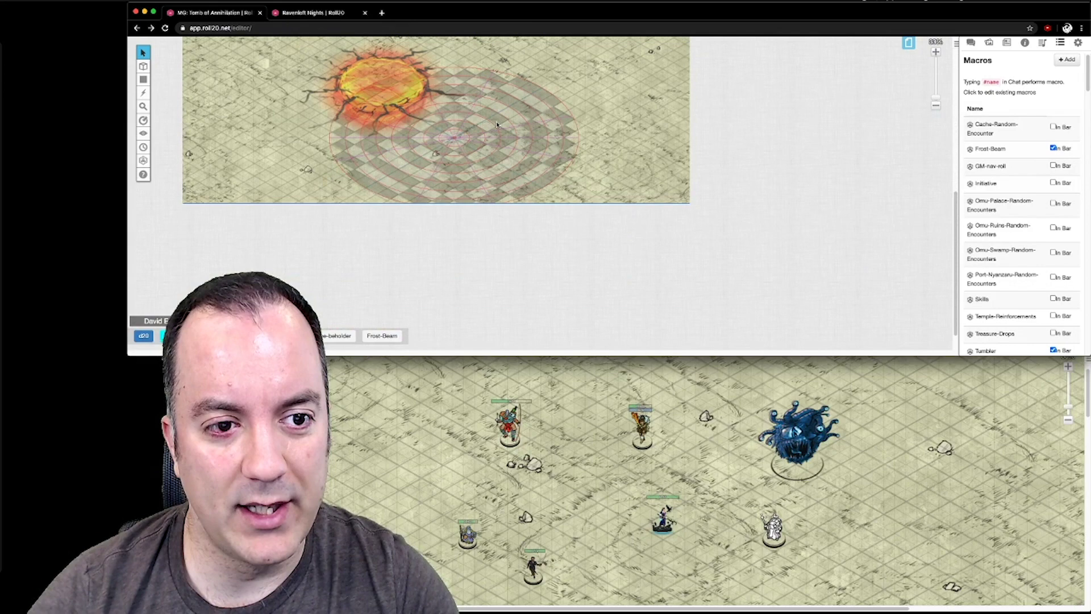
- Move the fire burst left and select the radial range template over the party and beholder
drag(377, 89, 281, 123)
click(621, 338)
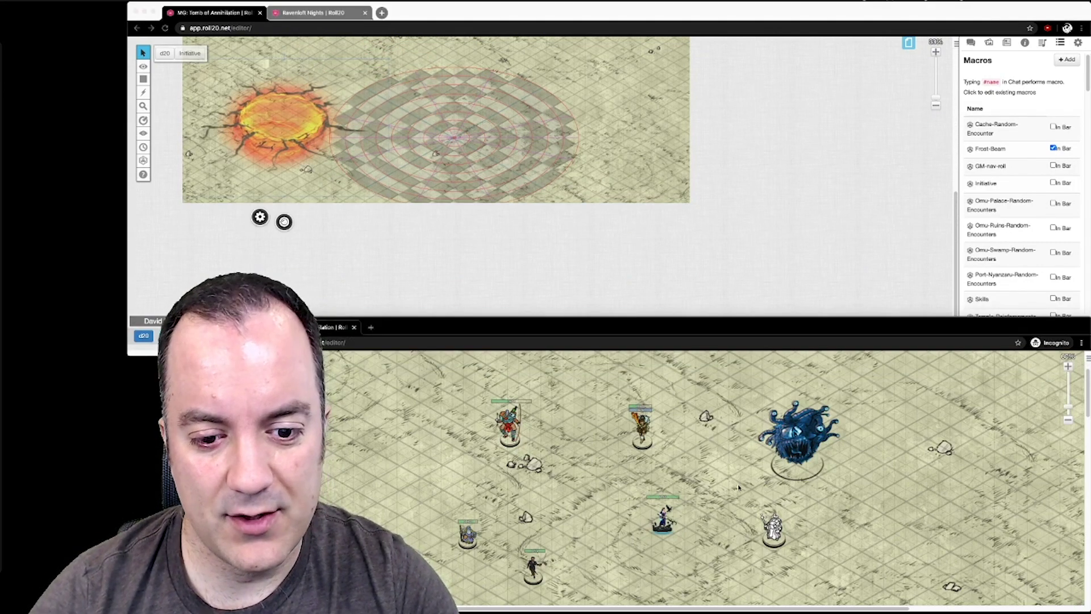
scroll(738, 486, up, 3)
scroll(725, 487, up, 3)
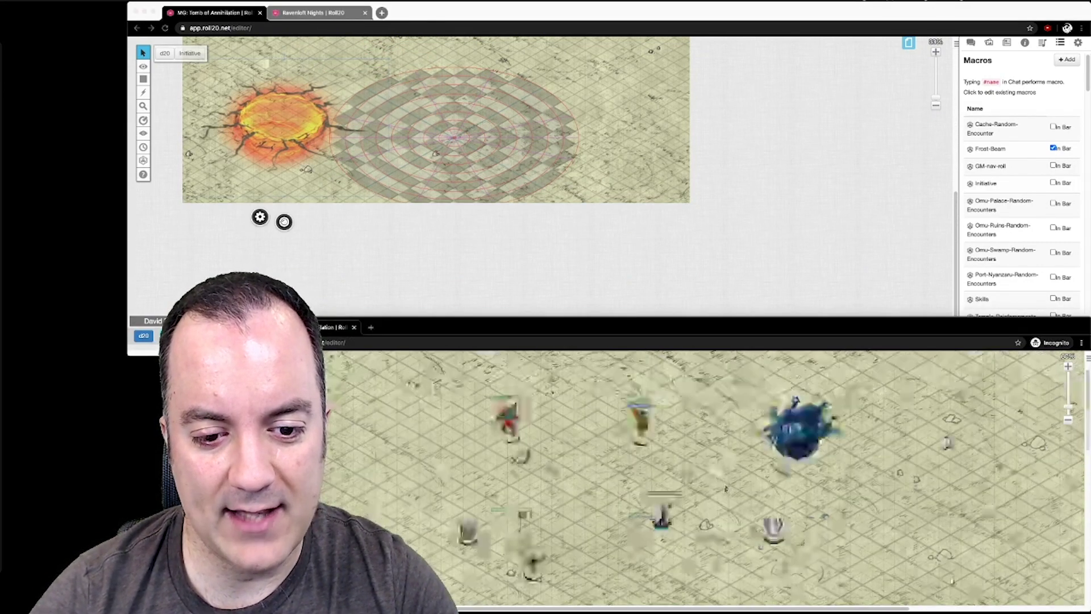
scroll(724, 488, down, 2)
scroll(726, 488, down, 2)
click(468, 139)
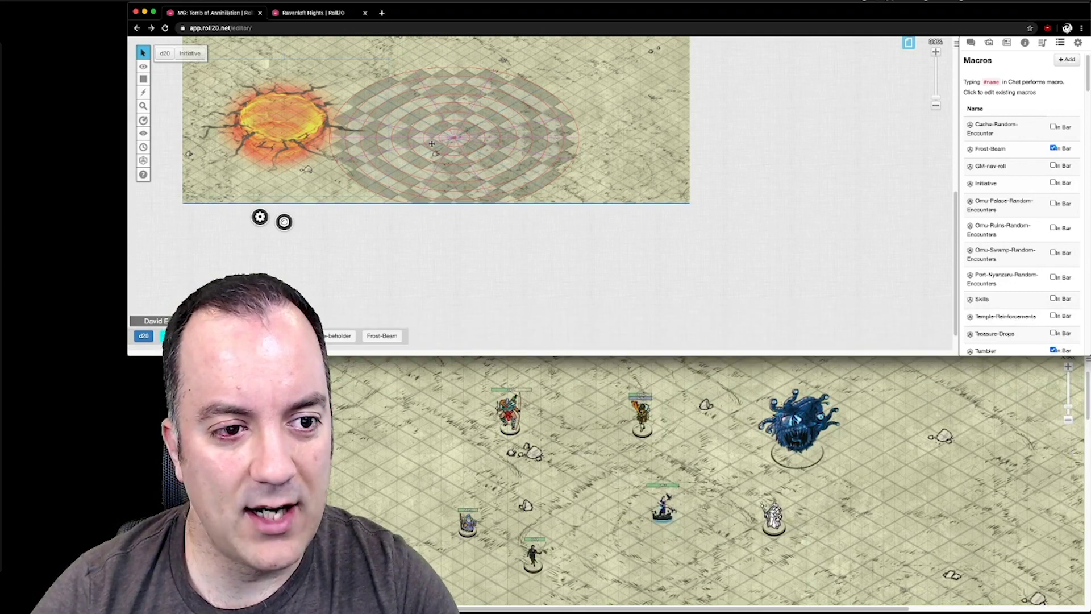
click(468, 139)
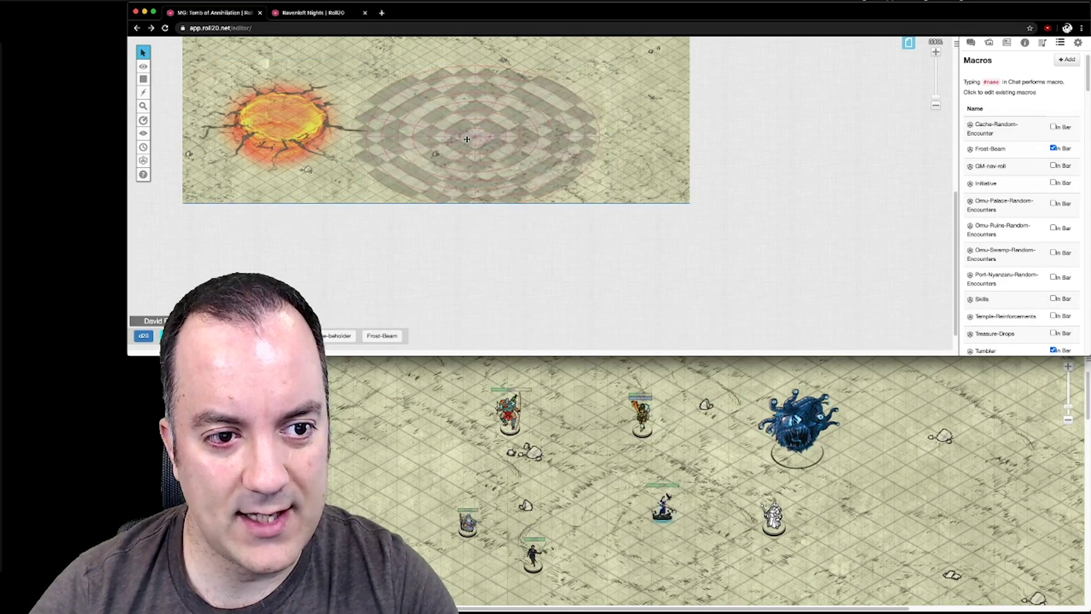
scroll(466, 139, down, 8)
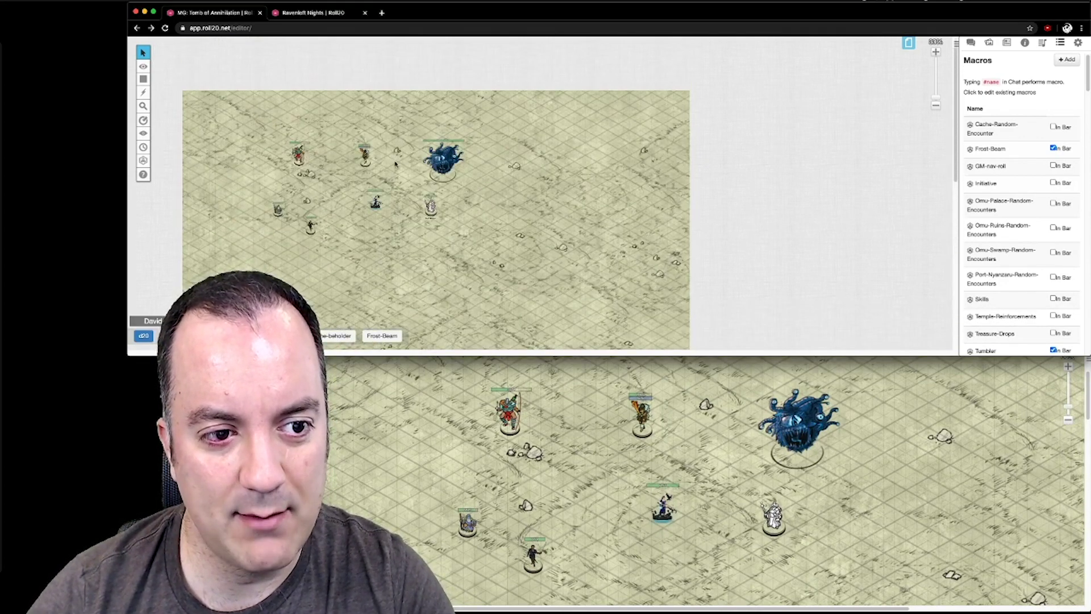
click(935, 53)
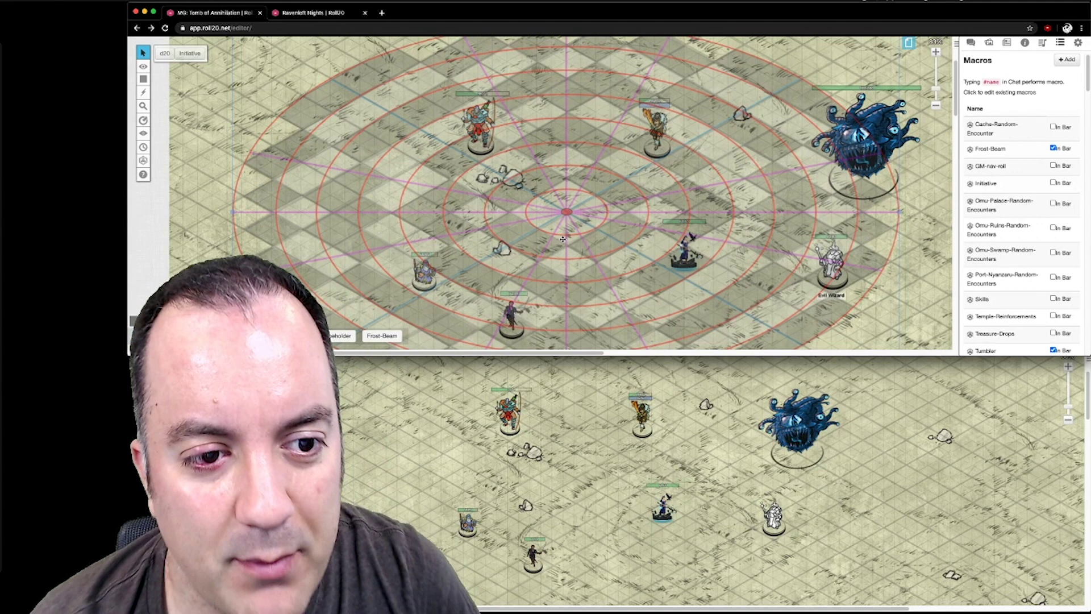
- Set the shape drawing tool to a red, extra-large stroke
click(143, 79)
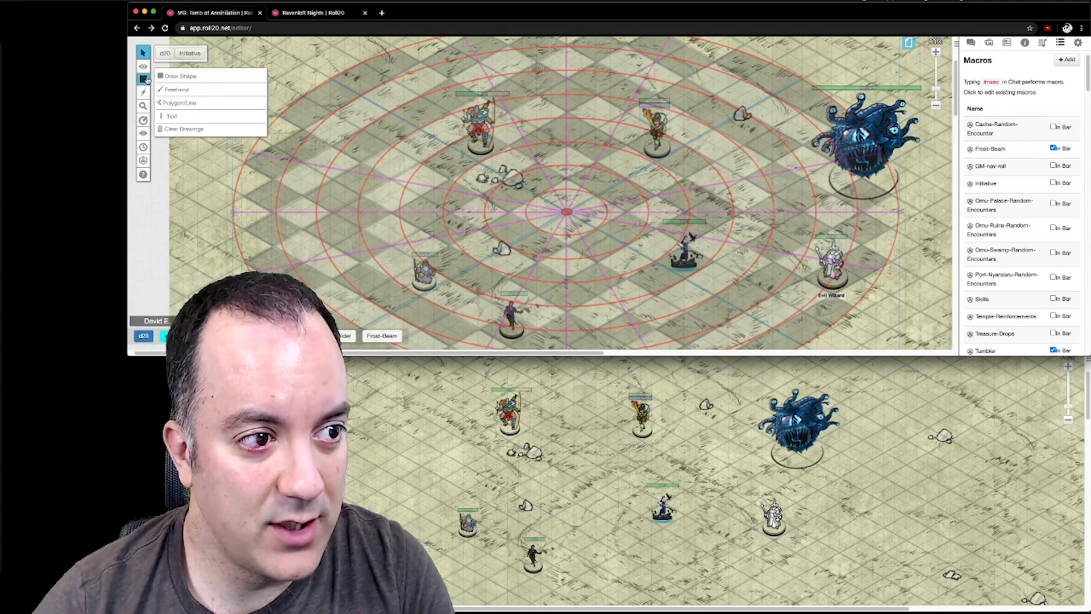
click(173, 78)
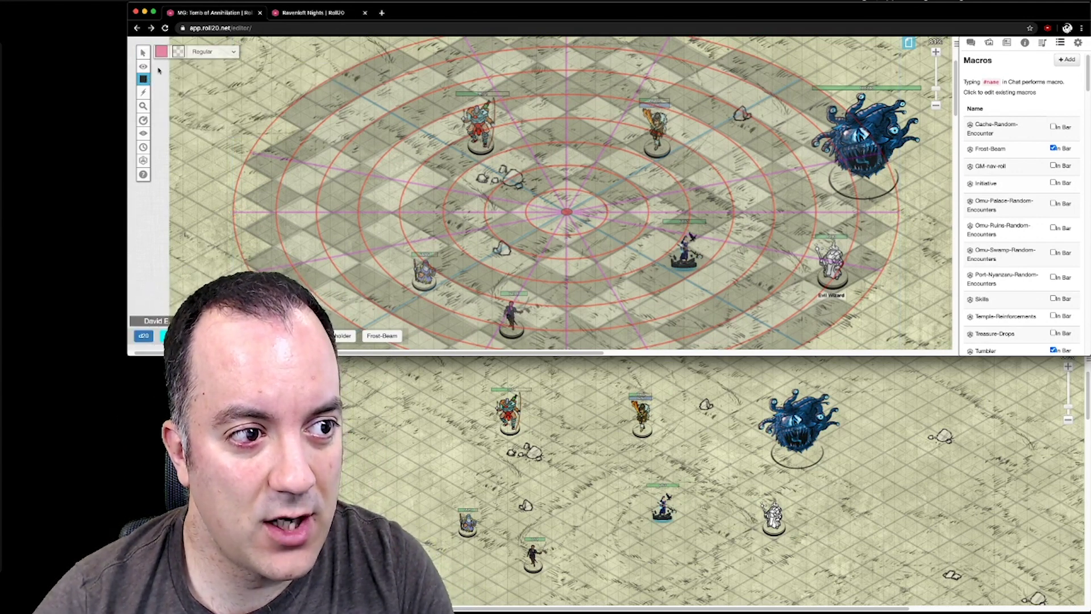
click(157, 53)
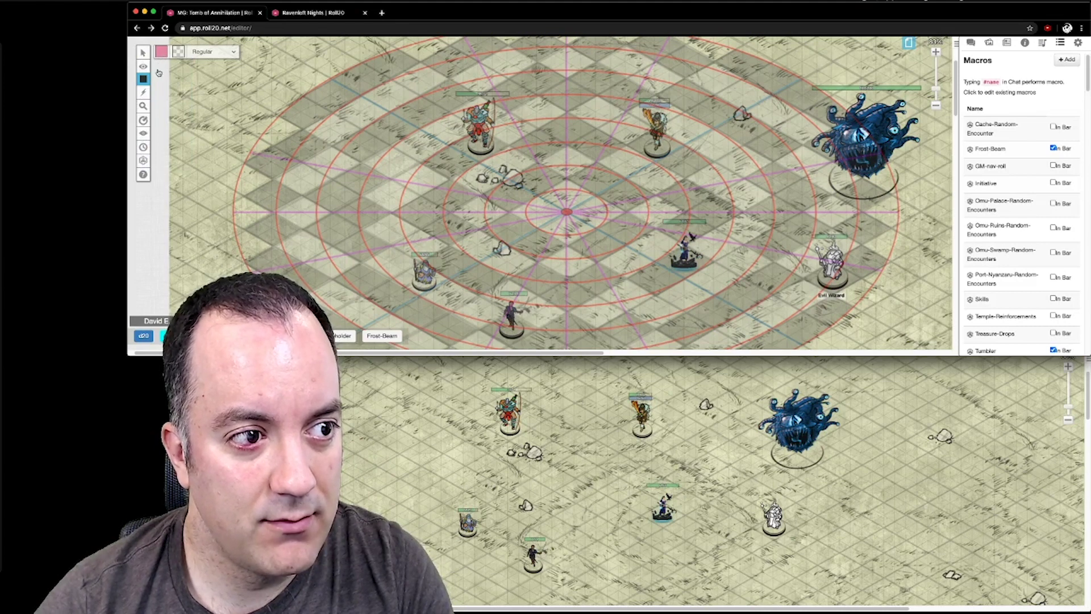
click(162, 51)
click(154, 70)
click(213, 51)
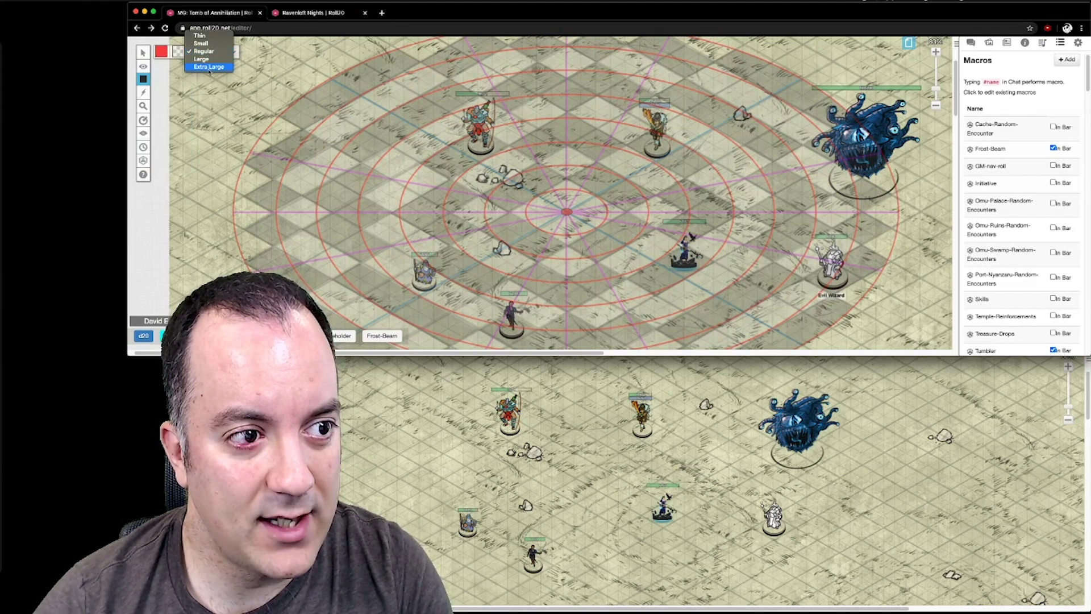
click(209, 68)
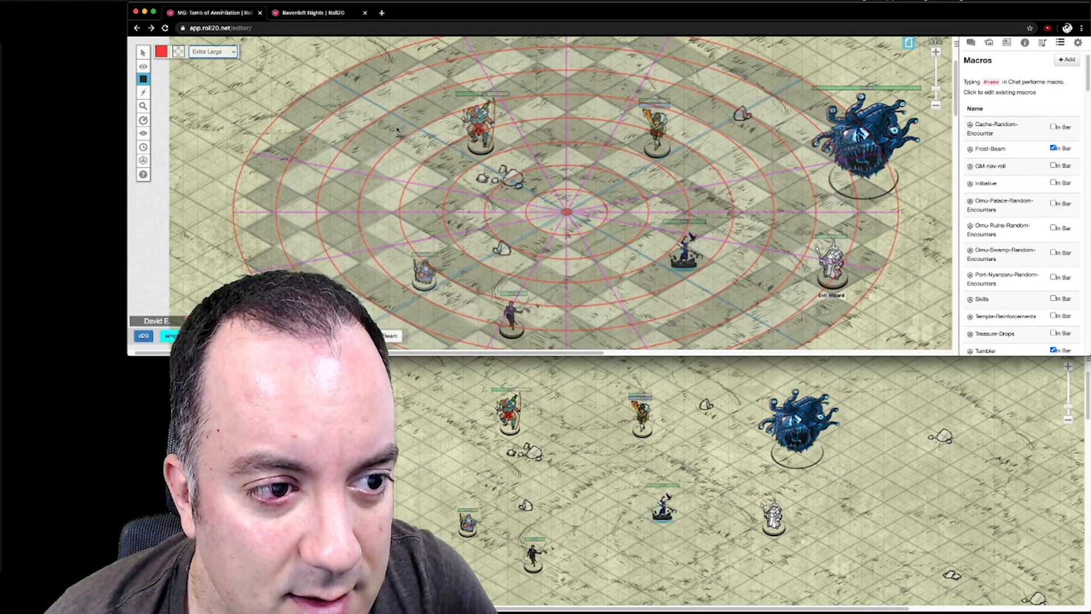
- Draw a red ellipse around the party, undoing a stray rectangle first
drag(392, 126, 535, 204)
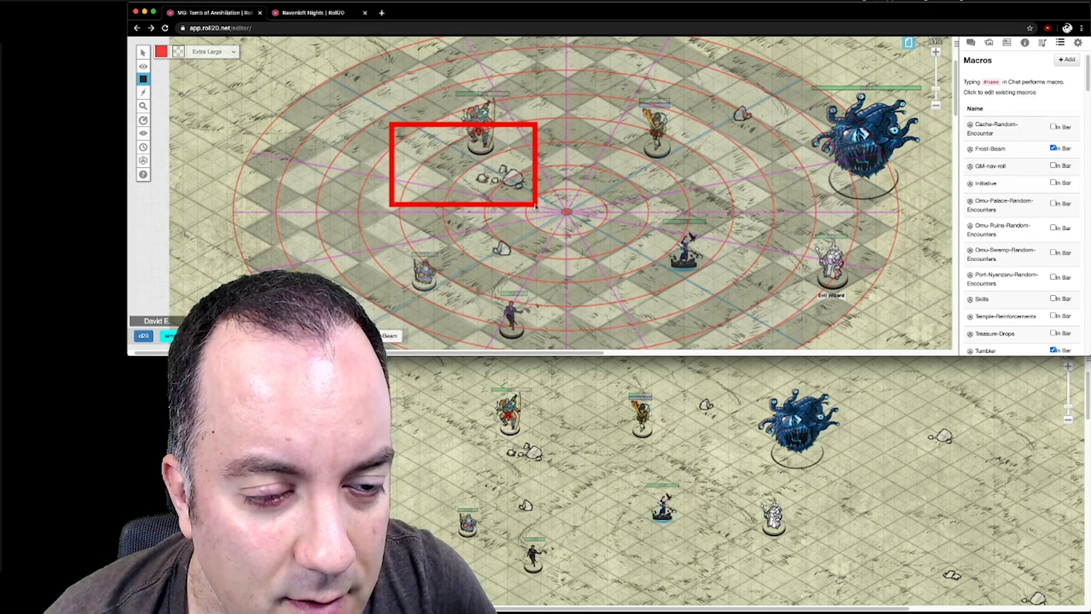
key(ctrl+z)
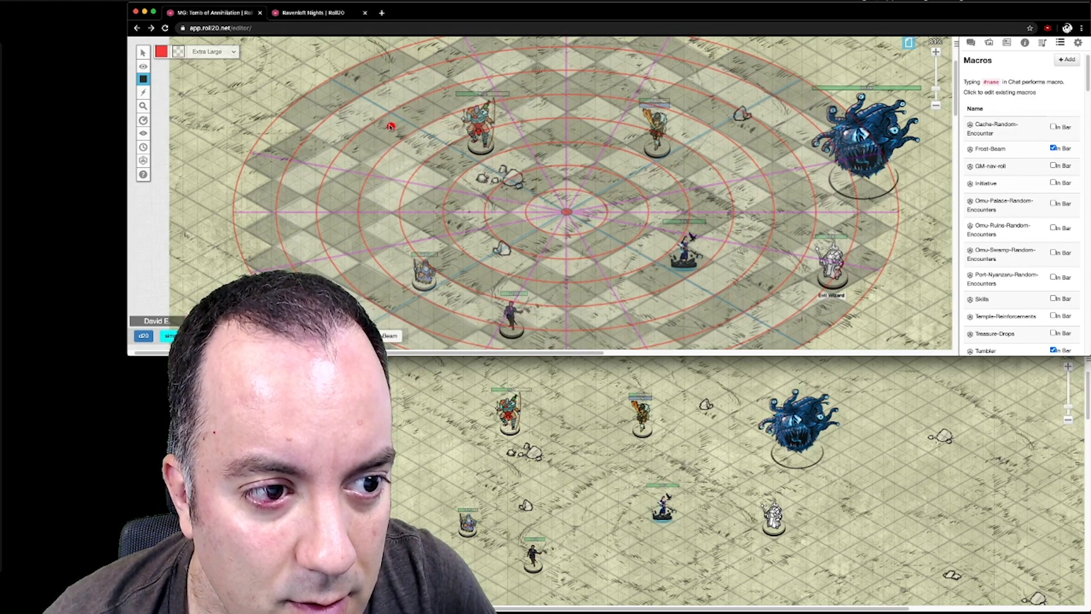
mouse_move(391, 126)
mouse_down()
mouse_move(731, 295)
mouse_move(724, 315)
mouse_up()
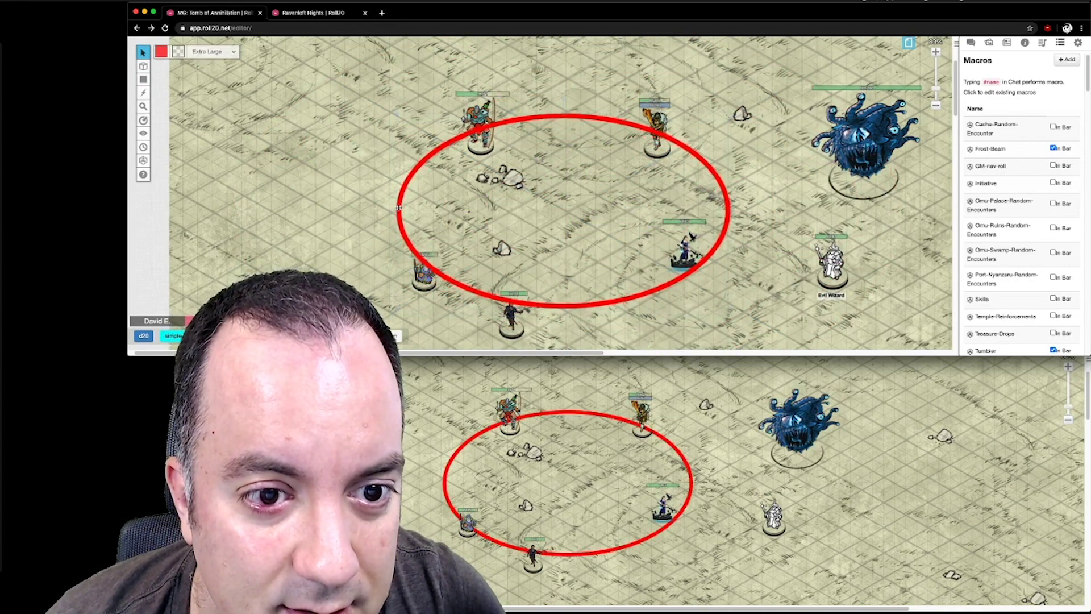
- Shift the red ellipse to centre it on the party and nudge one character token right
drag(395, 209, 401, 211)
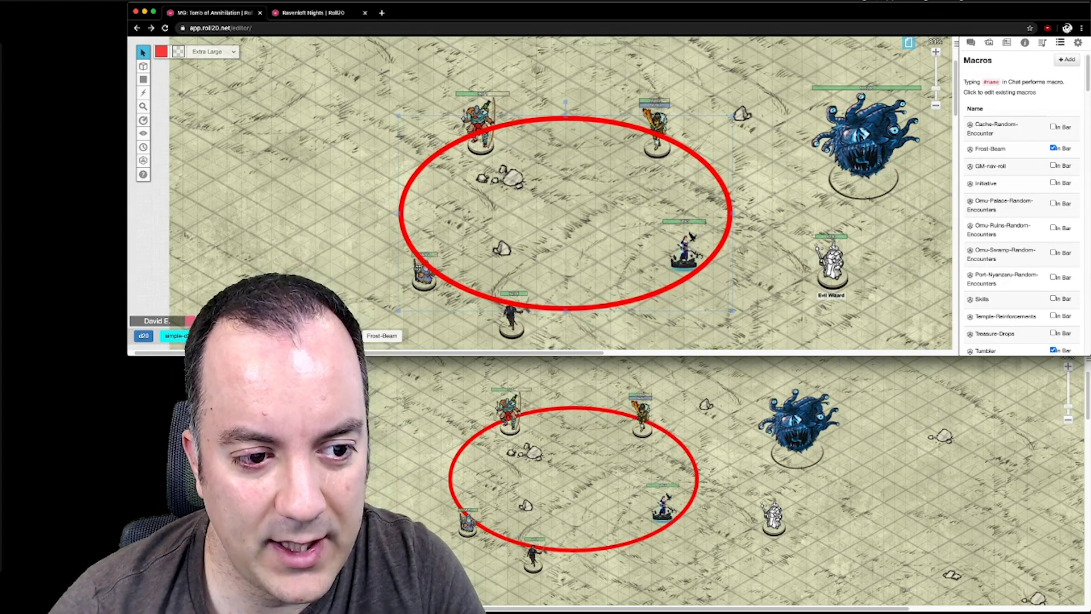
drag(556, 311, 546, 326)
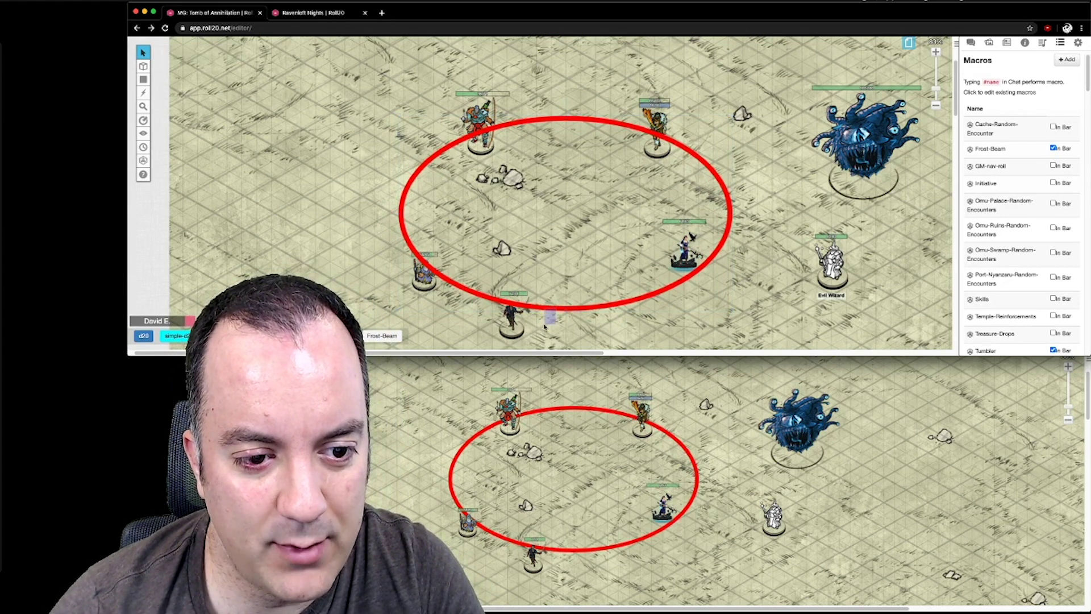
click(408, 220)
mouse_move(404, 209)
mouse_down()
mouse_move(393, 245)
mouse_move(379, 243)
mouse_move(394, 203)
mouse_up()
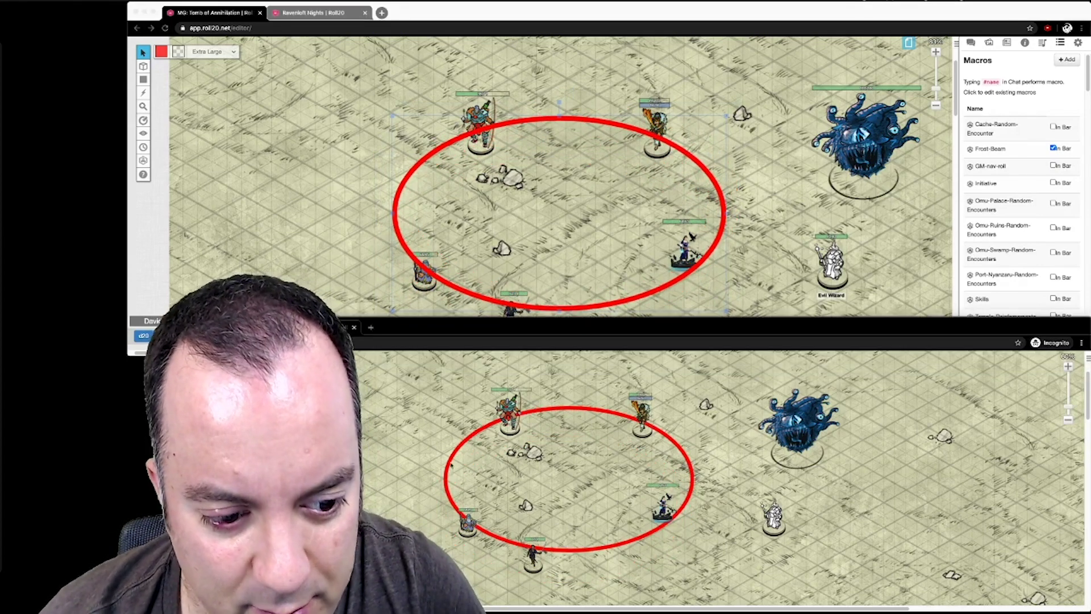
drag(426, 267, 436, 269)
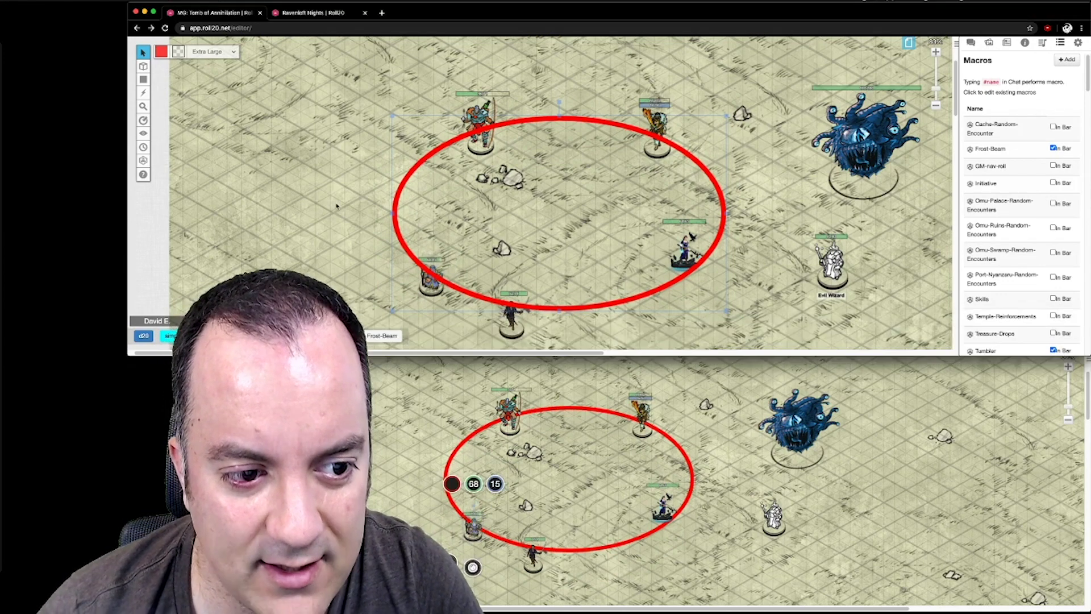
click(401, 185)
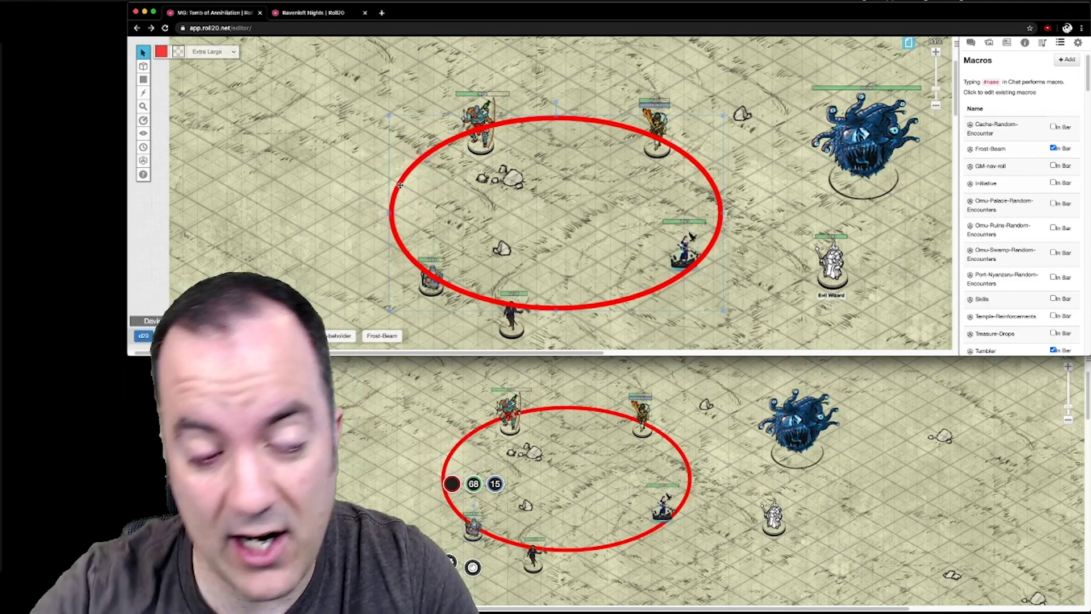
scroll(407, 193, down, 10)
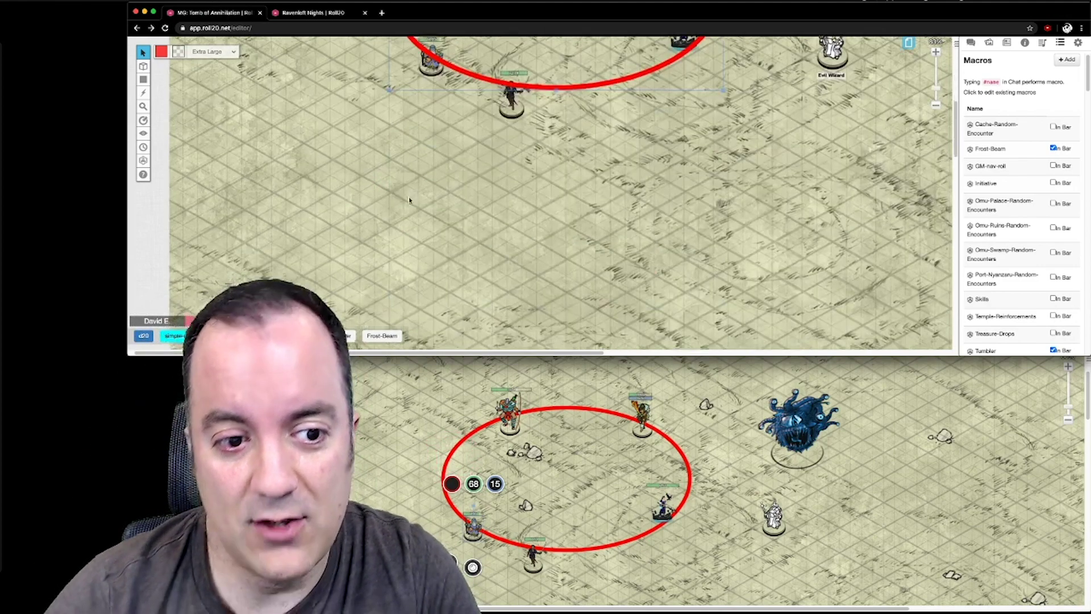
scroll(408, 194, down, 10)
scroll(408, 193, down, 10)
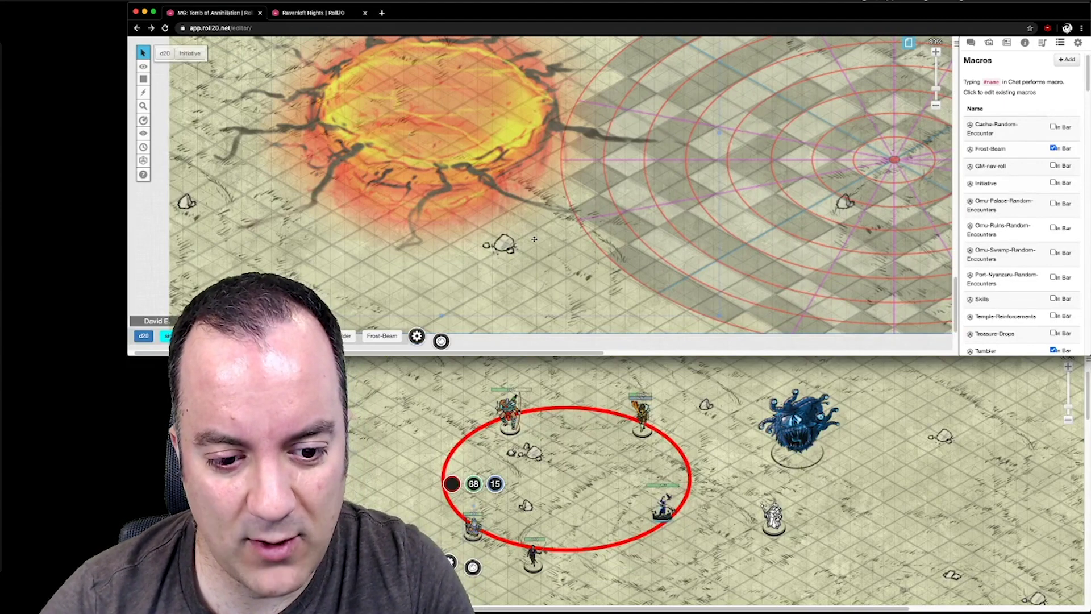
scroll(478, 173, up, 10)
scroll(478, 174, up, 10)
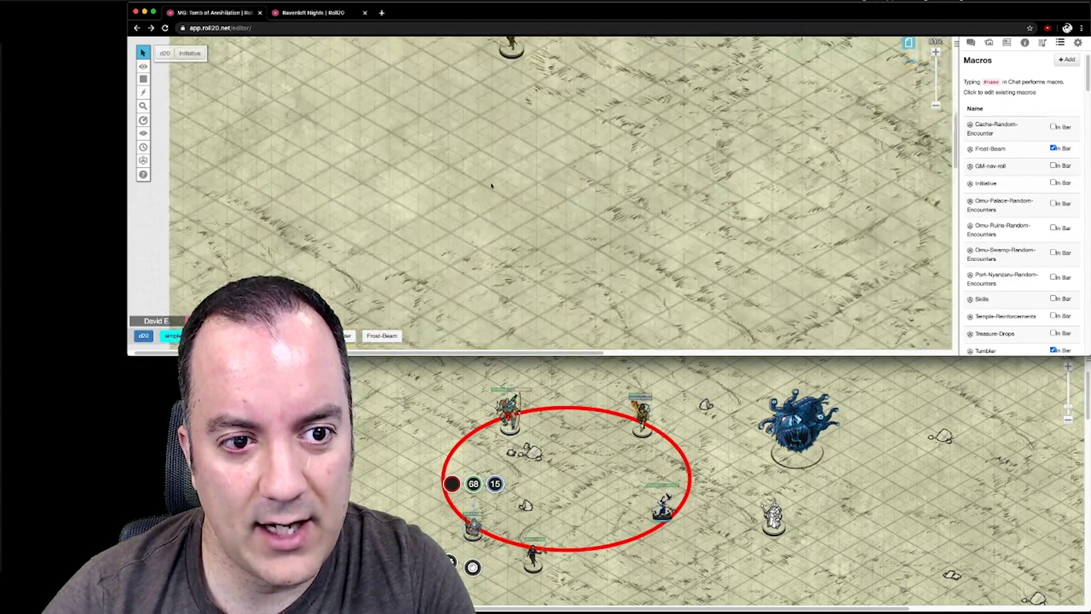
scroll(485, 177, up, 10)
scroll(492, 182, up, 5)
scroll(493, 182, up, 3)
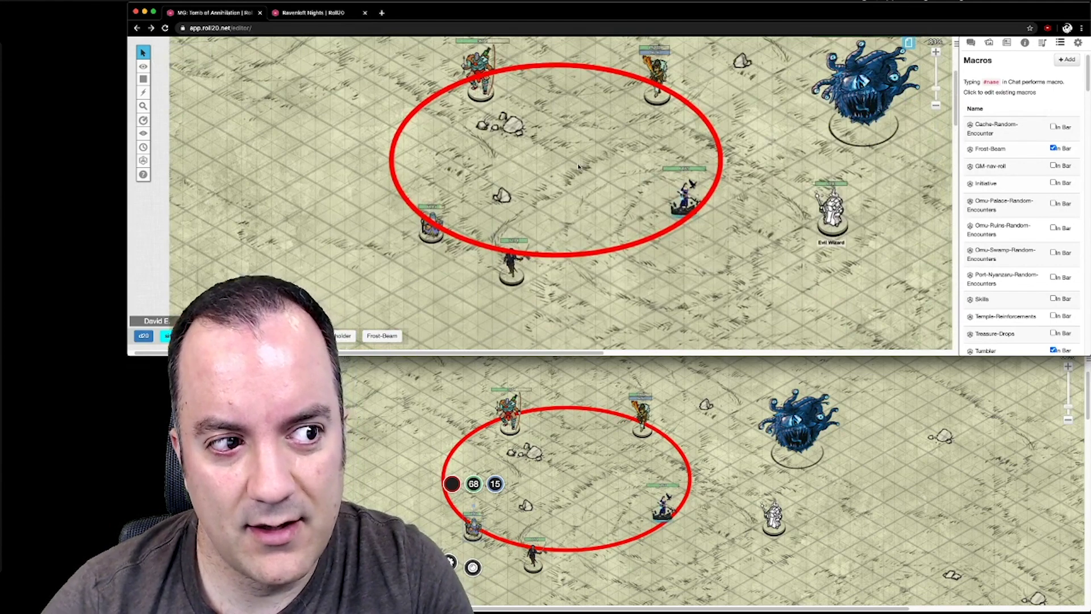
- Bring the fiery explosion into the circle and enlarge it to cover the circle
click(579, 167)
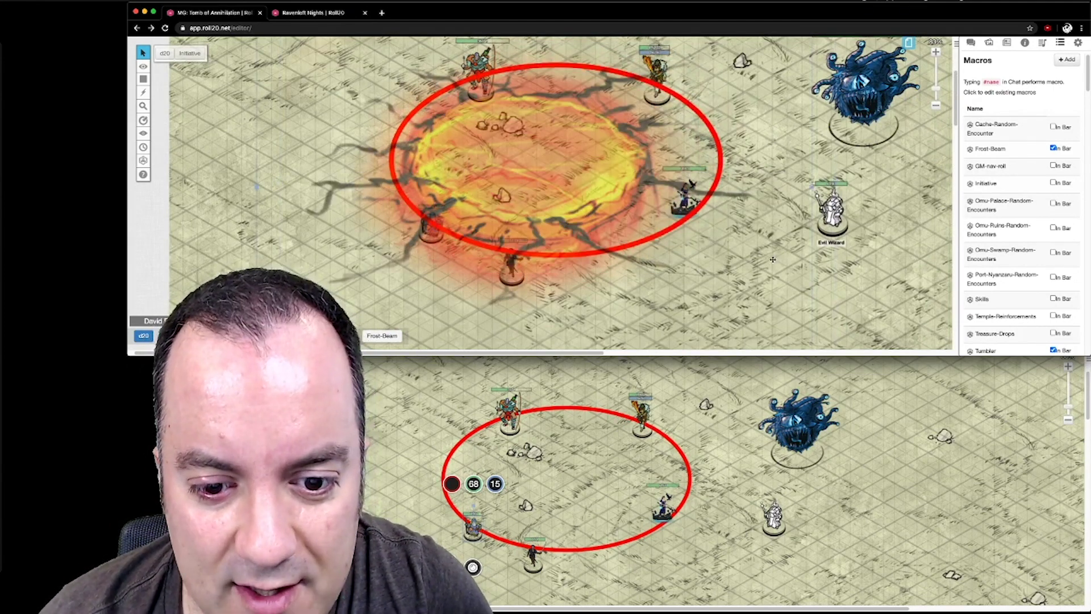
click(935, 106)
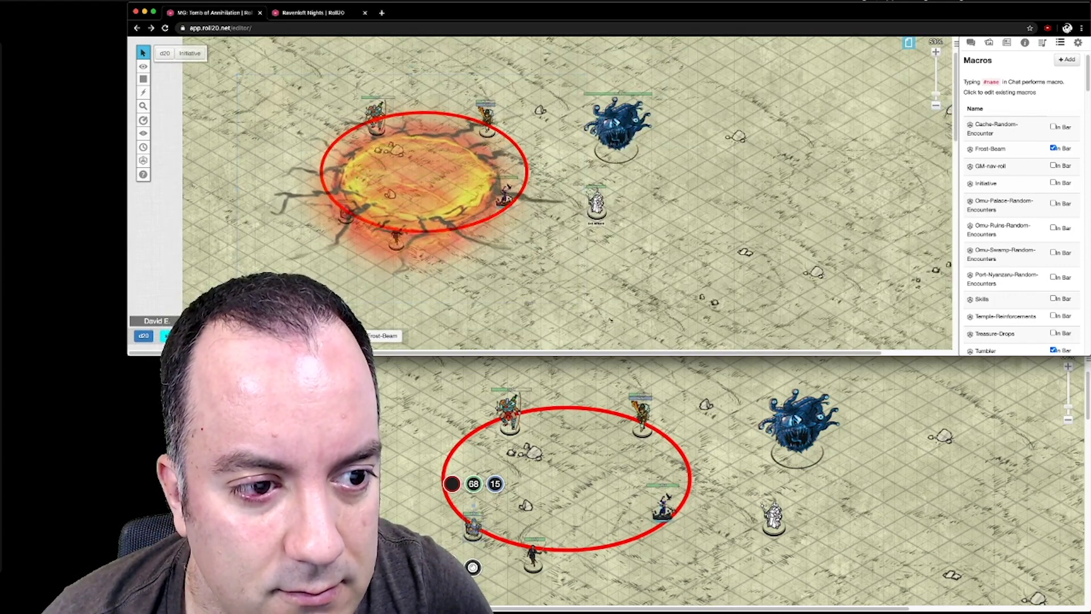
drag(418, 175, 484, 211)
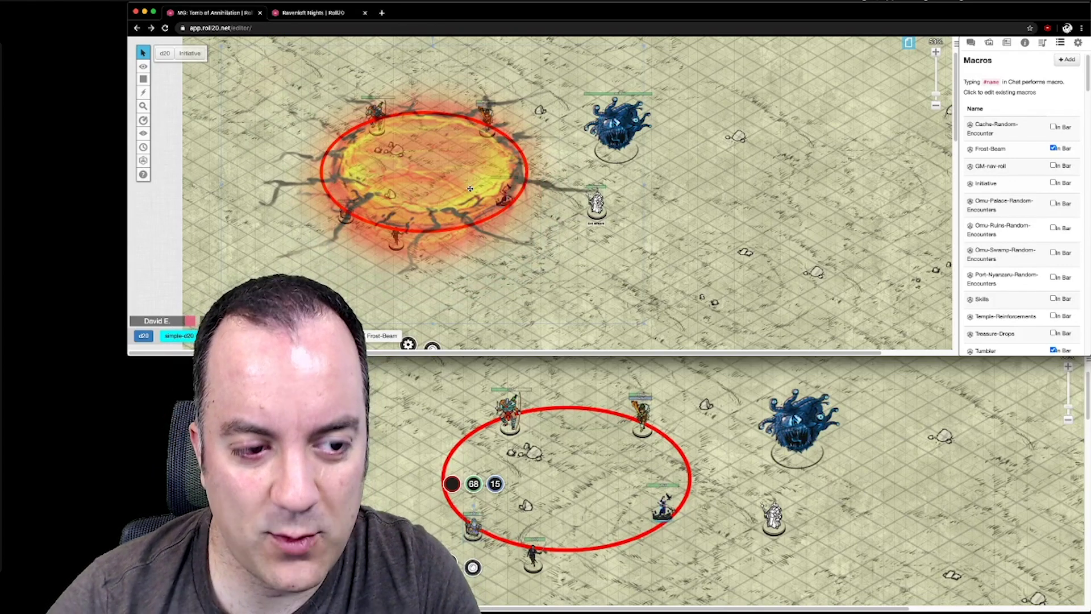
key(shift+z)
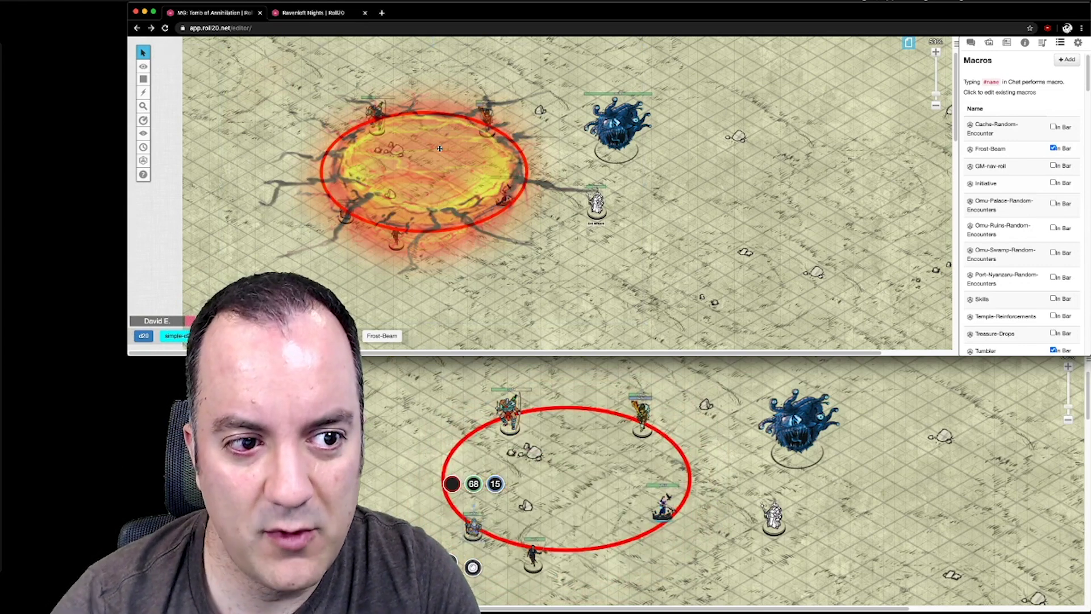
- Move the explosion to the right map edge and drag the red ellipse away
drag(439, 150, 870, 137)
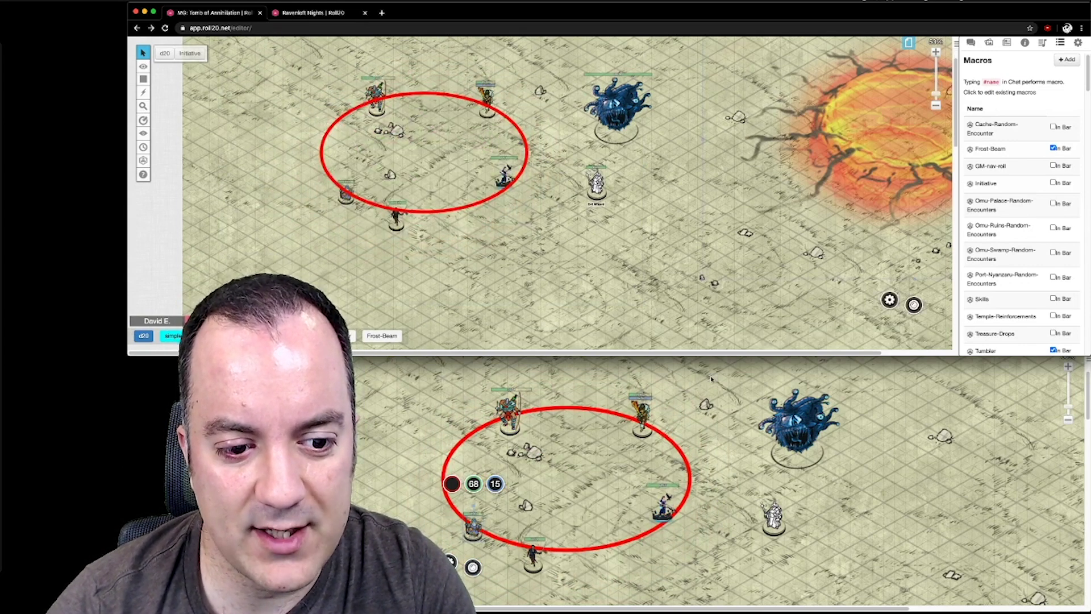
drag(422, 149, 876, 325)
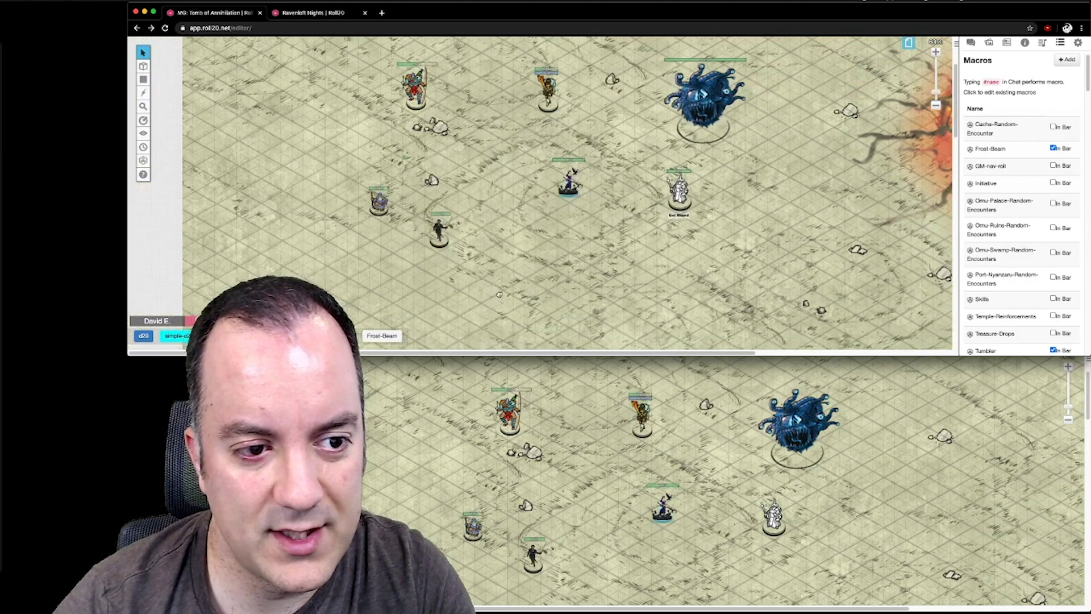
scroll(552, 266, left, 5)
scroll(567, 256, up, 2)
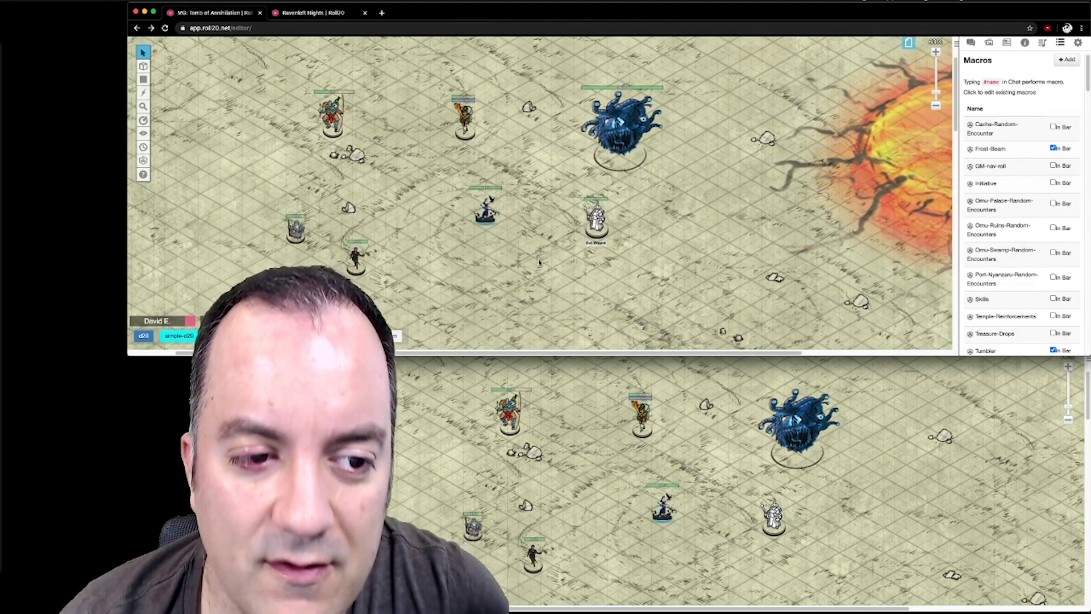
scroll(539, 262, up, 1)
scroll(539, 263, up, 1)
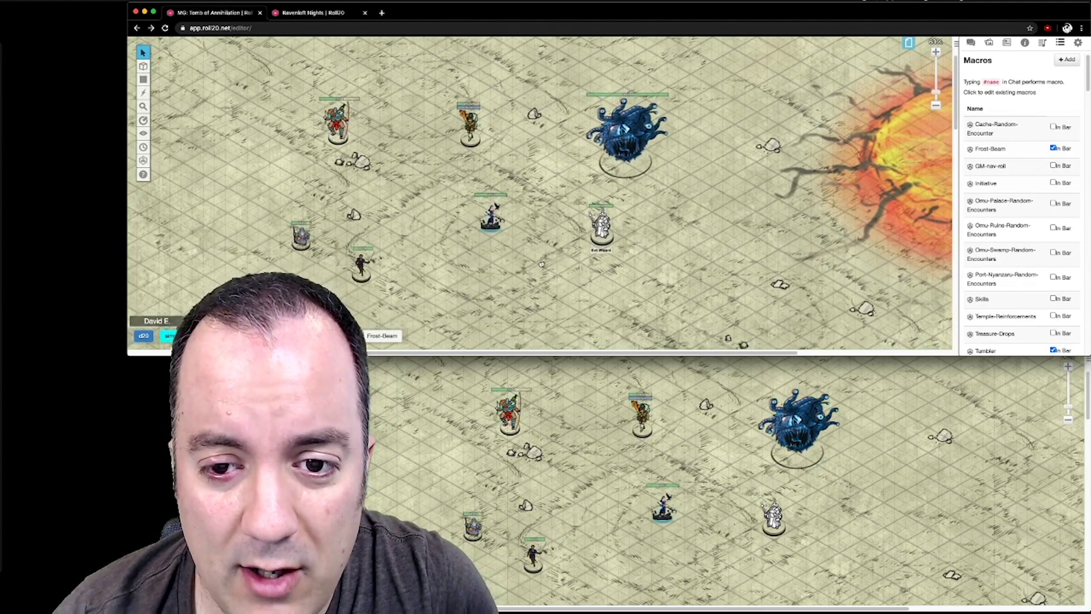
drag(534, 273, 541, 273)
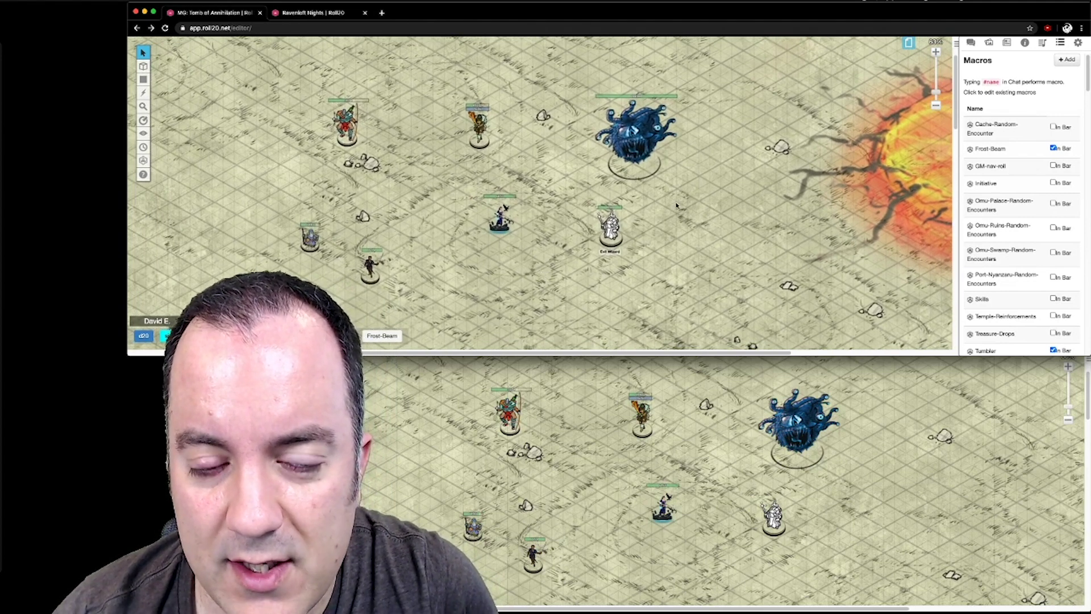
- Switch to the Spell Effects page from the page list and zoom out to view it
click(909, 43)
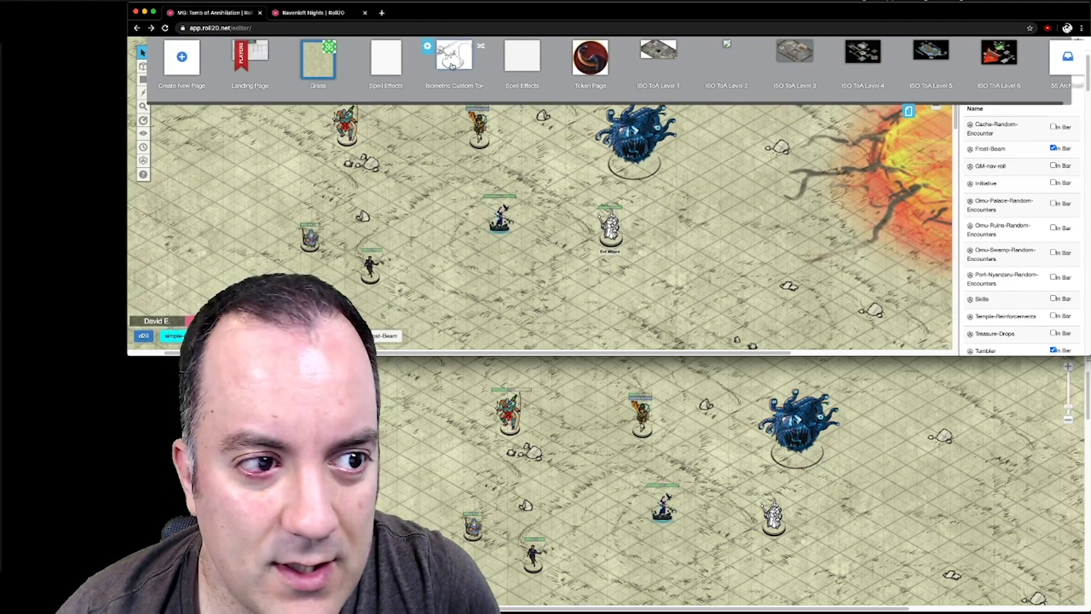
click(392, 65)
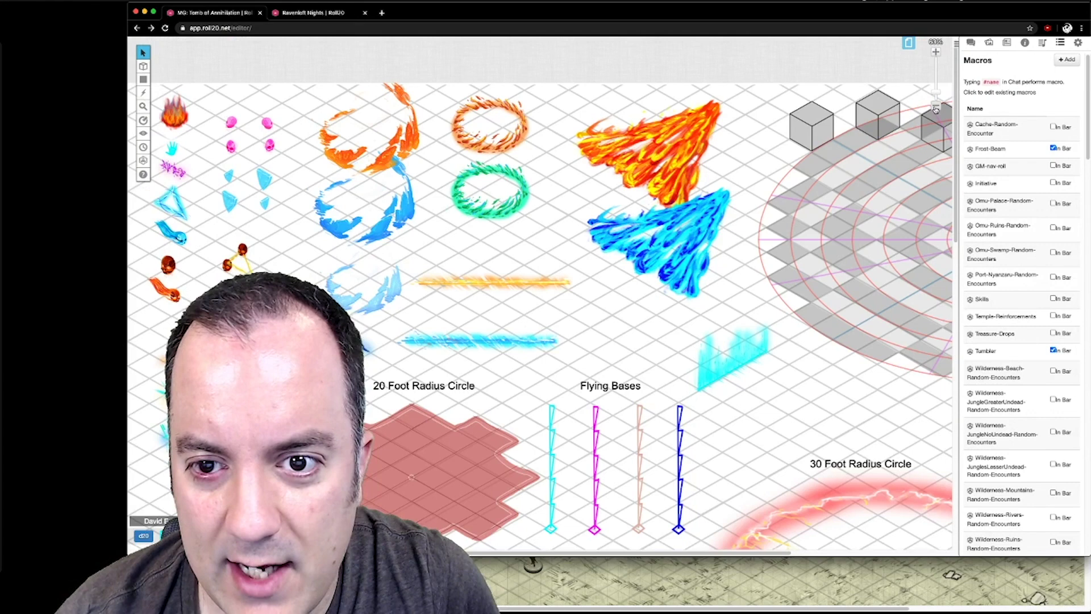
click(935, 110)
scroll(594, 246, down, 5)
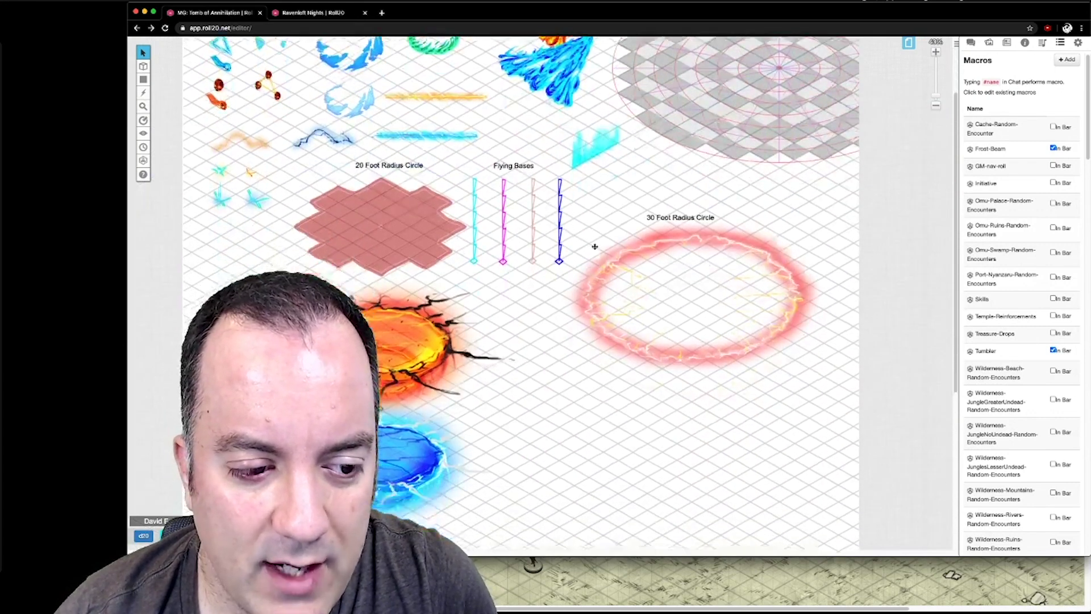
scroll(595, 247, down, 5)
scroll(509, 315, up, 2)
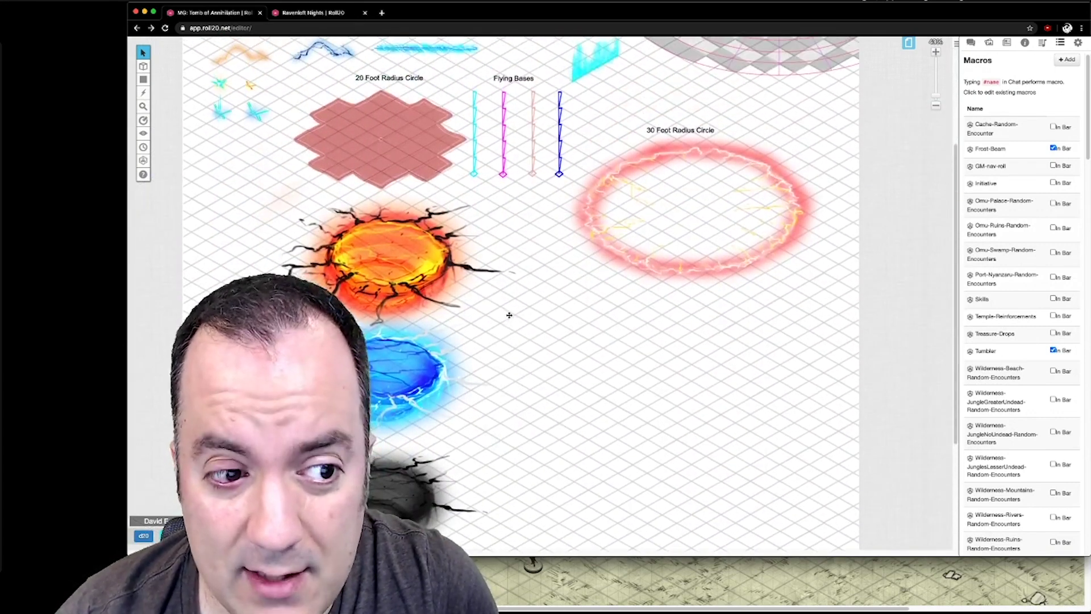
scroll(509, 315, up, 1)
scroll(556, 396, up, 1)
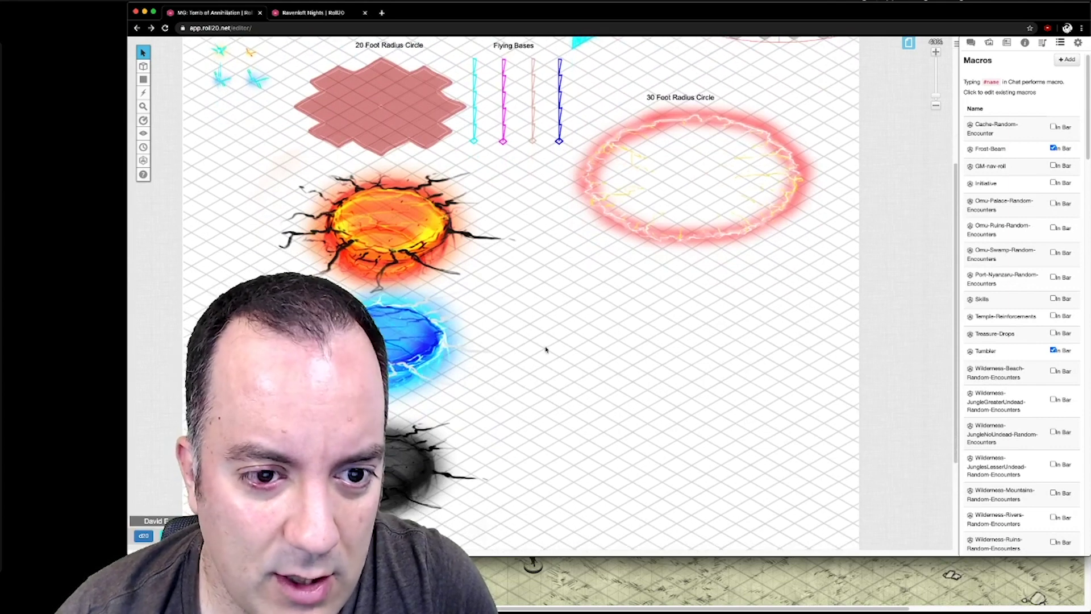
scroll(550, 426, up, 5)
scroll(549, 441, down, 4)
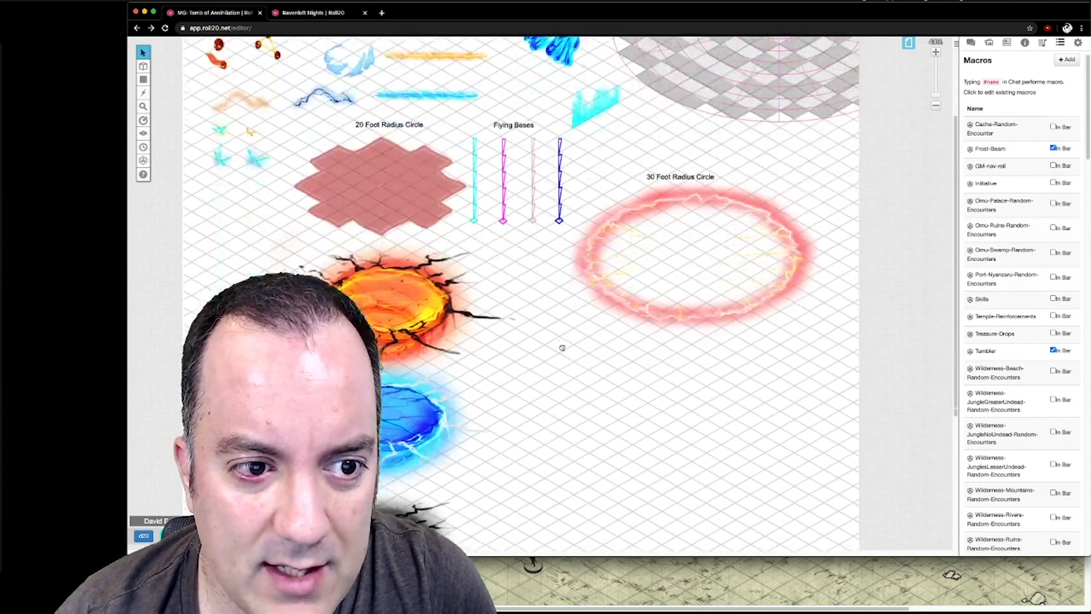
scroll(563, 330, down, 2)
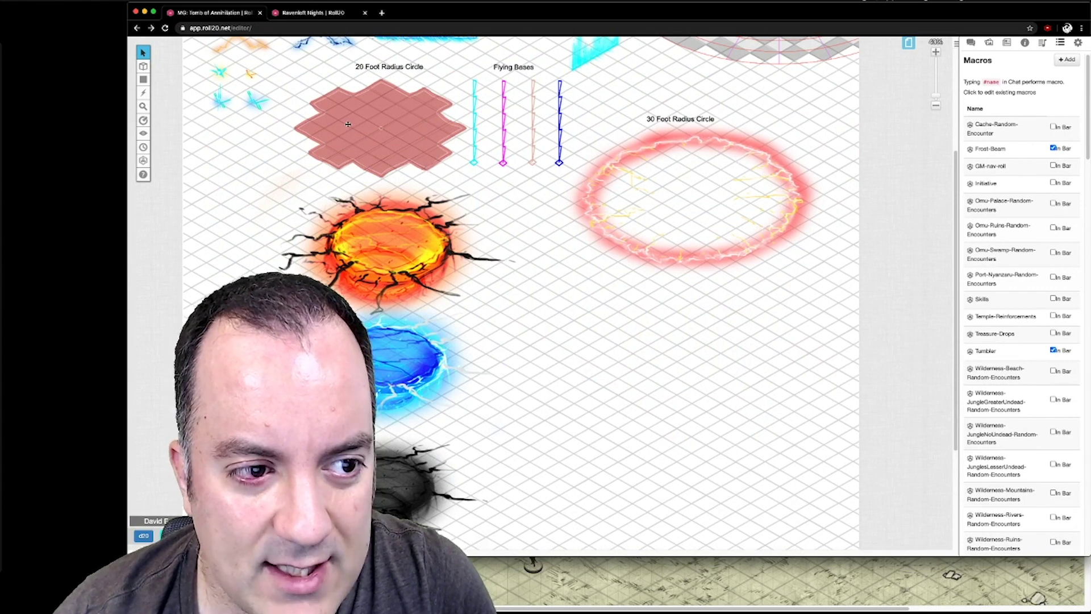
scroll(505, 242, up, 2)
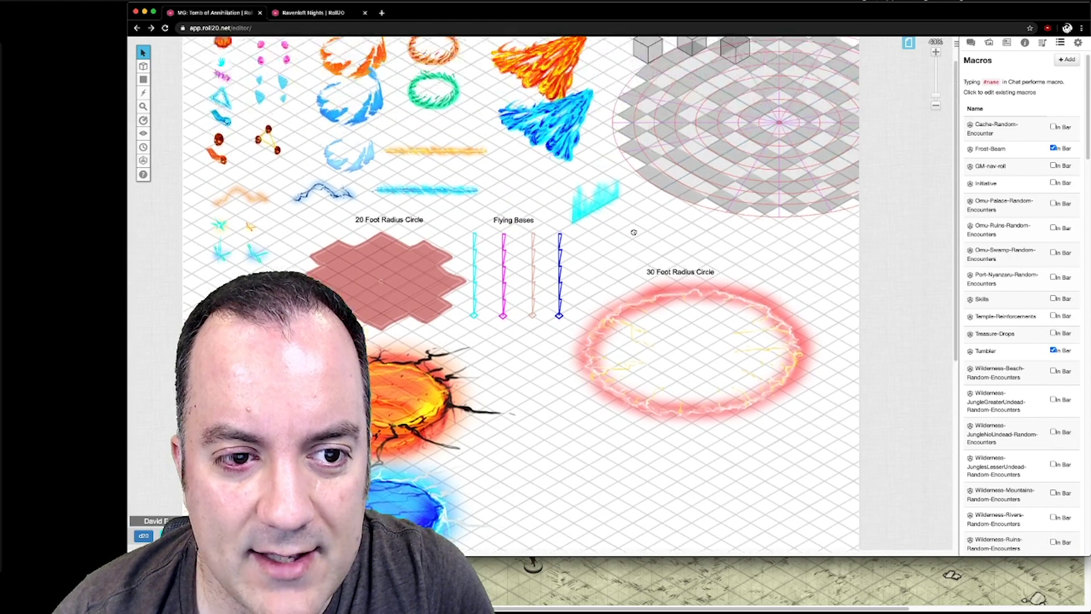
scroll(688, 198, up, 5)
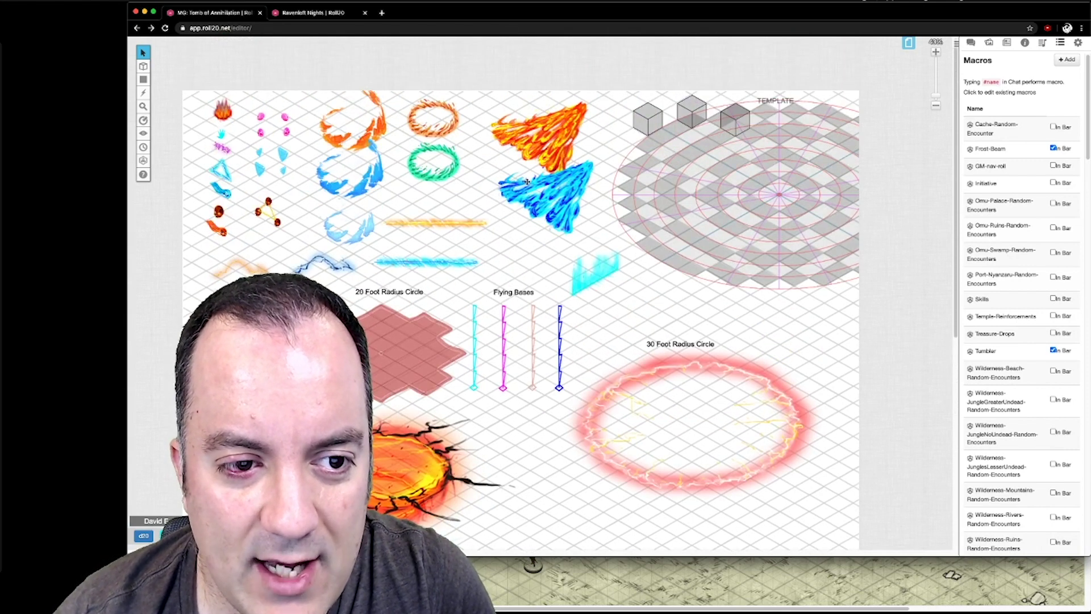
- Place and enlarge a fire cone copy, then move it up beside the blue cone
mouse_move(542, 146)
mouse_down()
mouse_move(733, 227)
mouse_move(746, 218)
mouse_up()
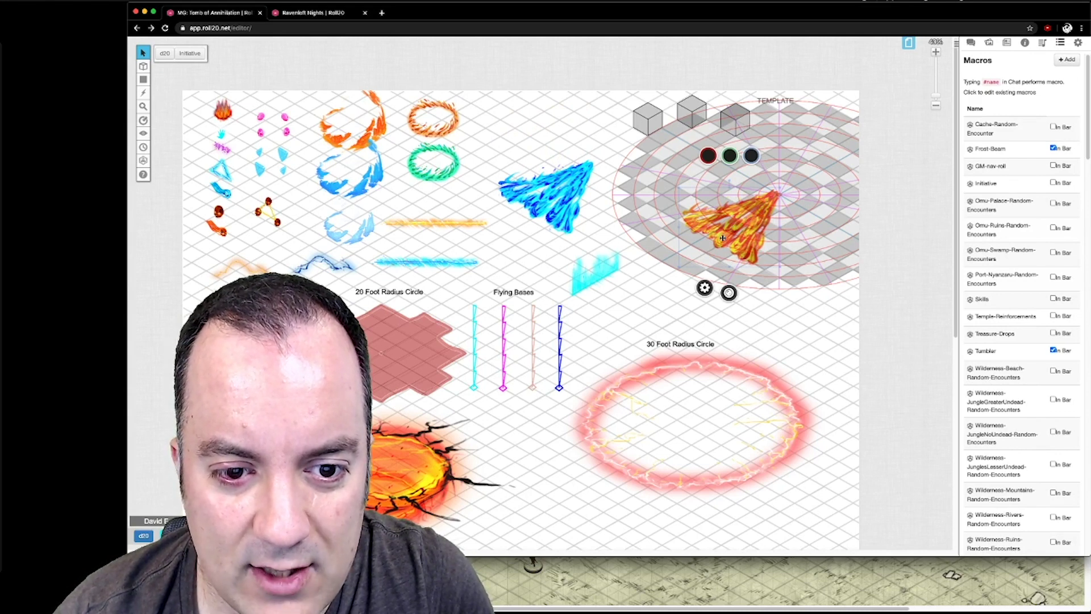
drag(677, 269, 659, 282)
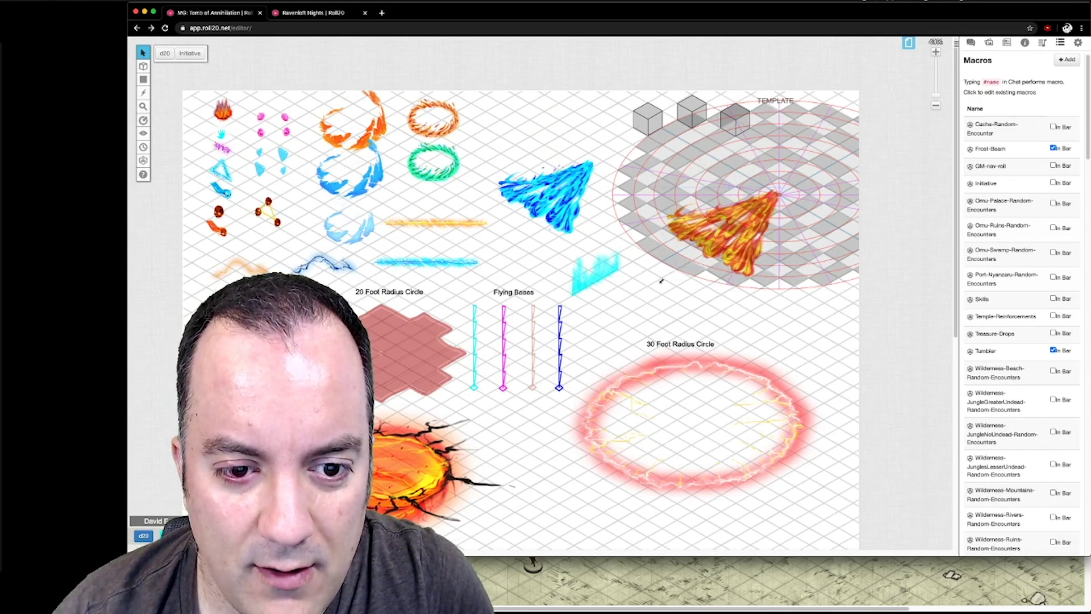
mouse_move(750, 226)
mouse_down()
mouse_move(523, 125)
mouse_move(563, 127)
mouse_up()
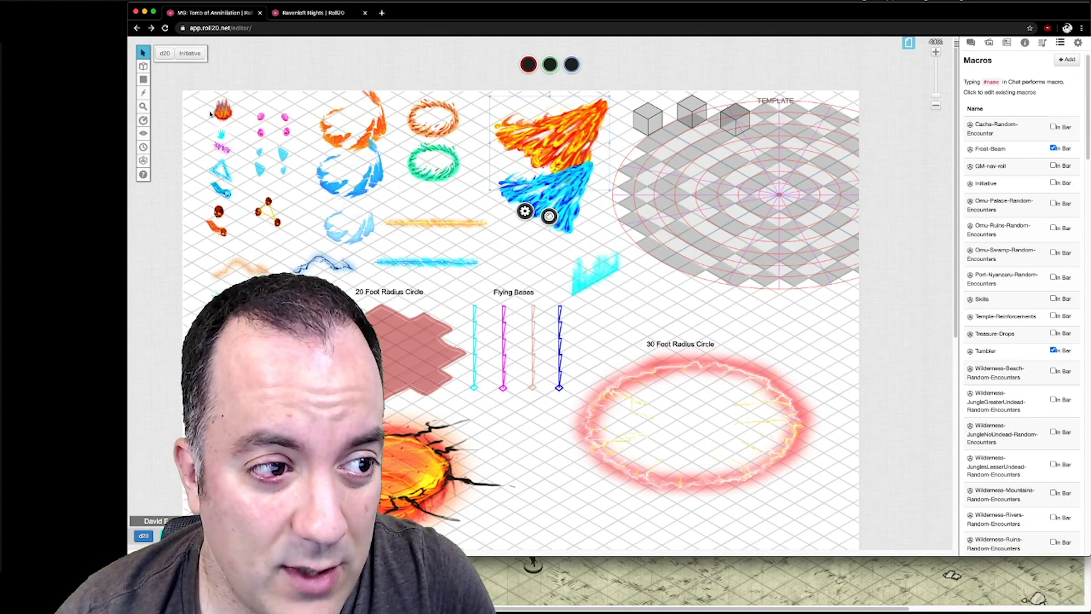
click(236, 116)
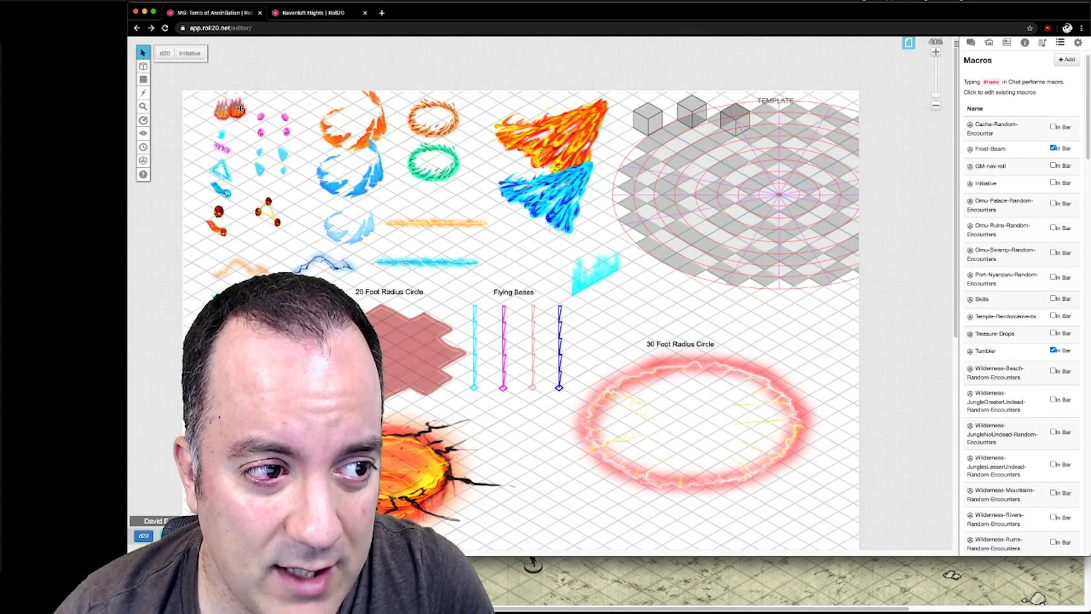
- Adjust the small top-left fire token and delete the stray cyan hand token
drag(224, 109, 229, 118)
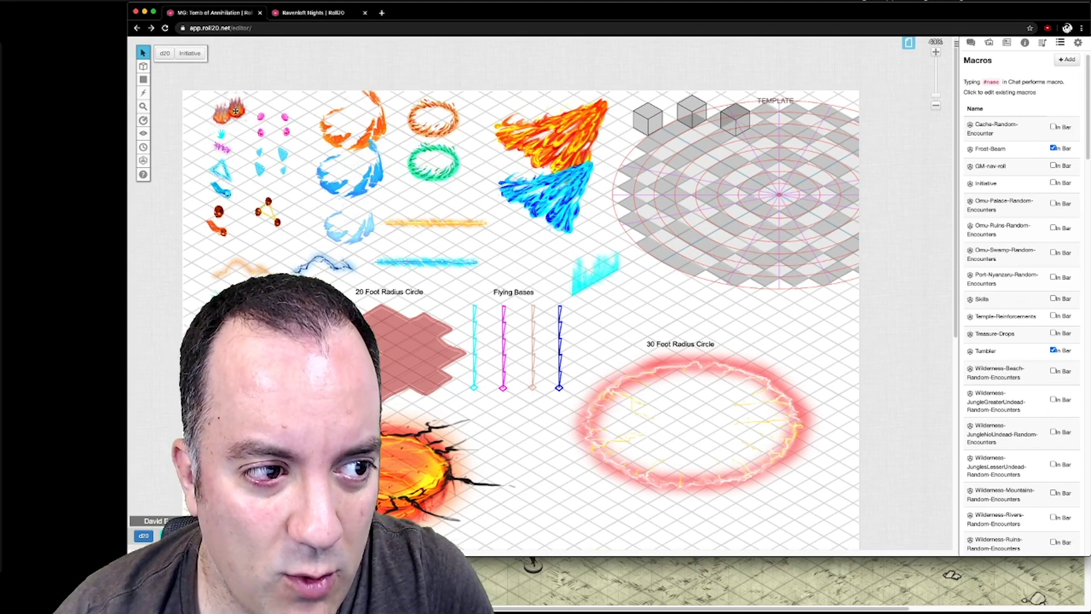
mouse_move(224, 116)
mouse_down()
mouse_move(237, 109)
mouse_move(221, 124)
mouse_up()
click(220, 119)
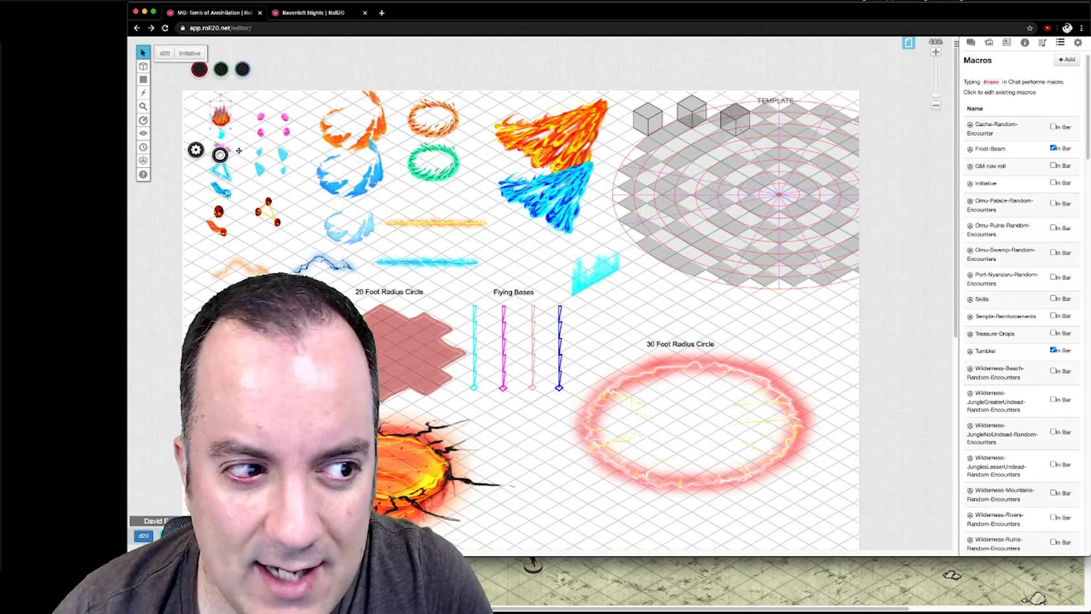
click(249, 192)
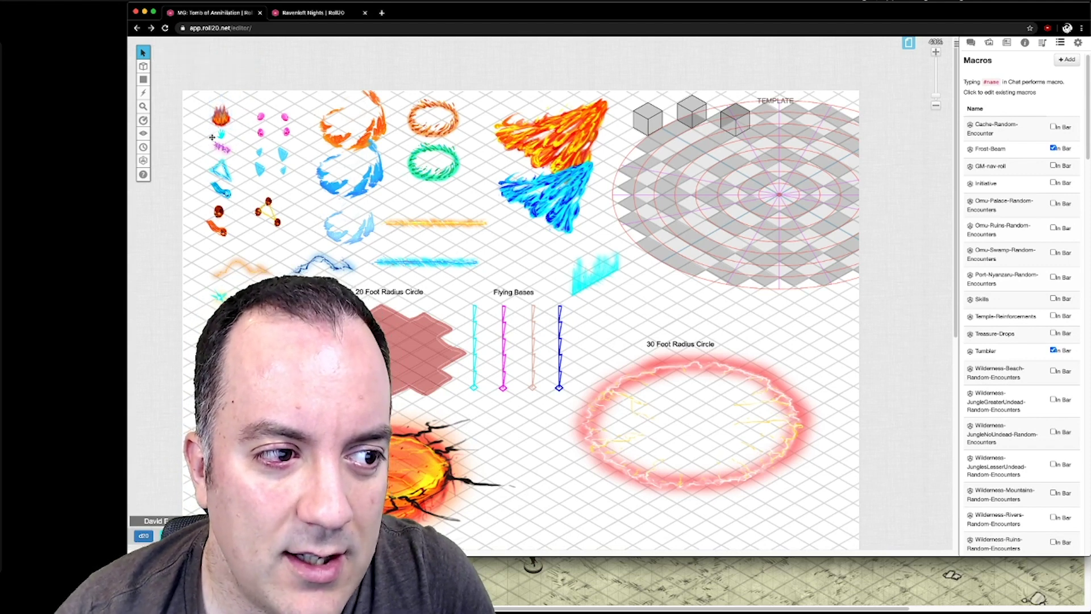
click(266, 256)
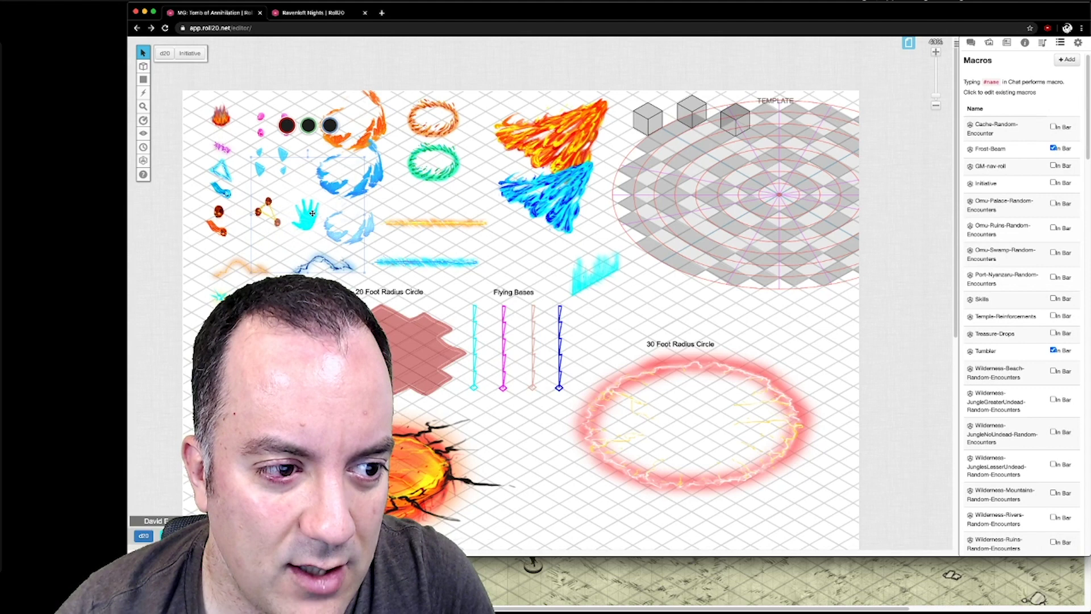
click(299, 192)
key(Delete)
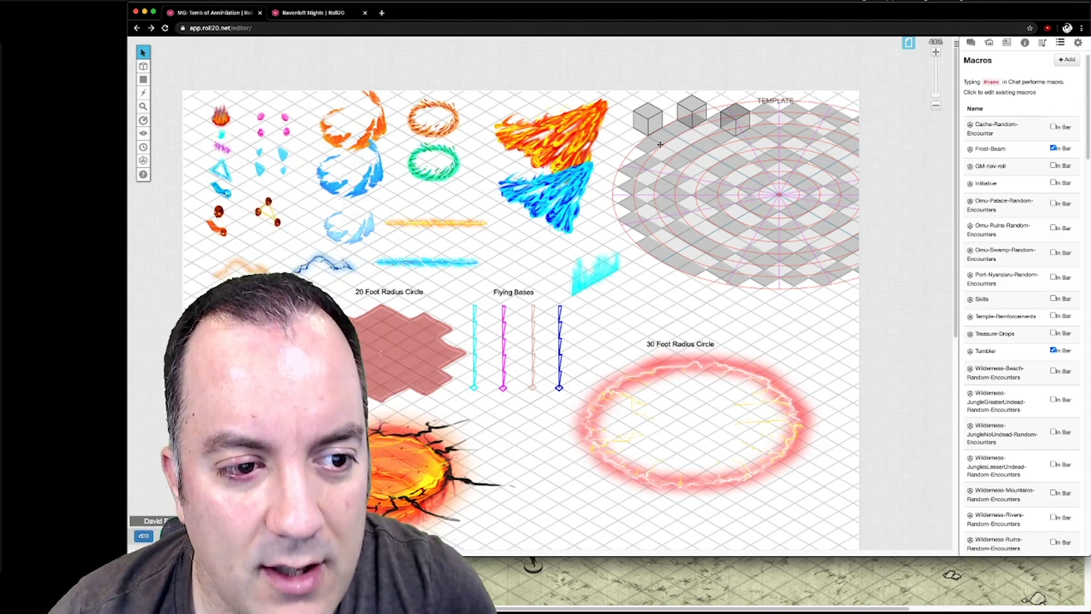
- Visit the Landing Page and inspect Kethra's token settings without changing anything
click(907, 43)
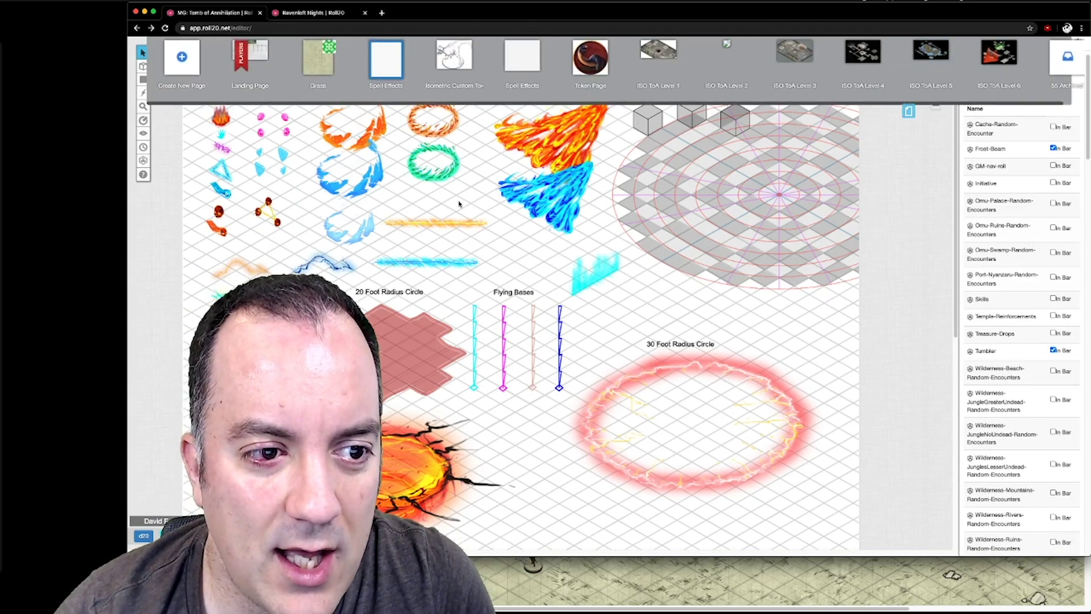
click(249, 56)
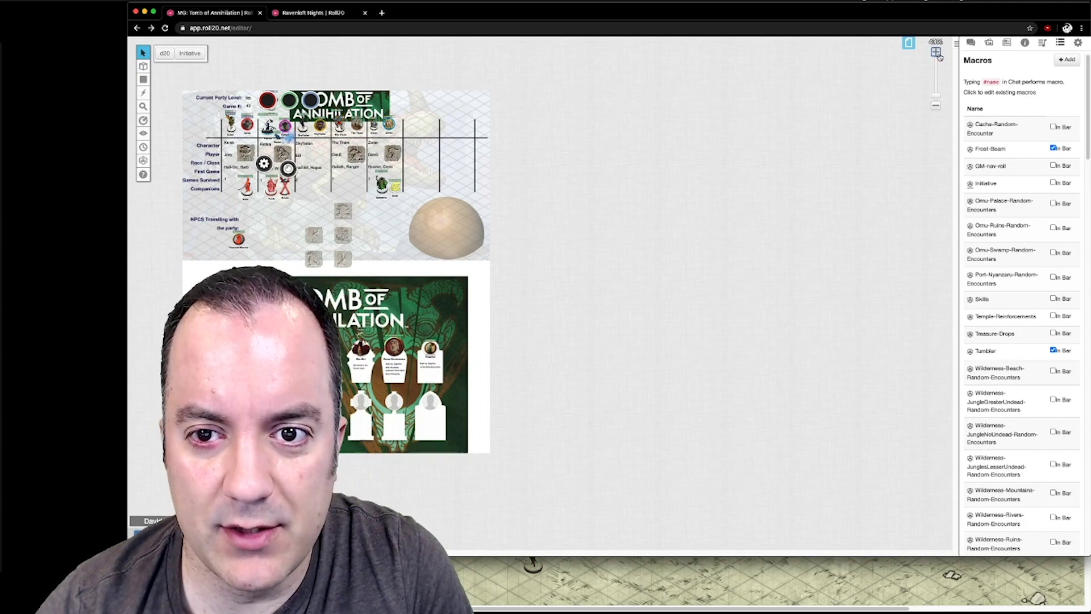
scroll(559, 377, up, 8)
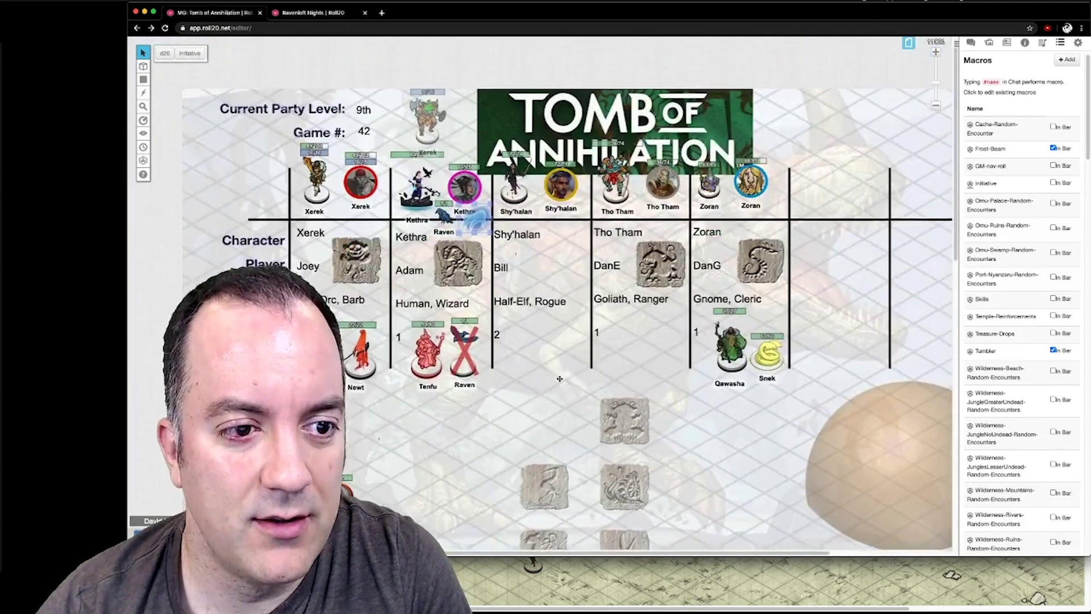
click(464, 190)
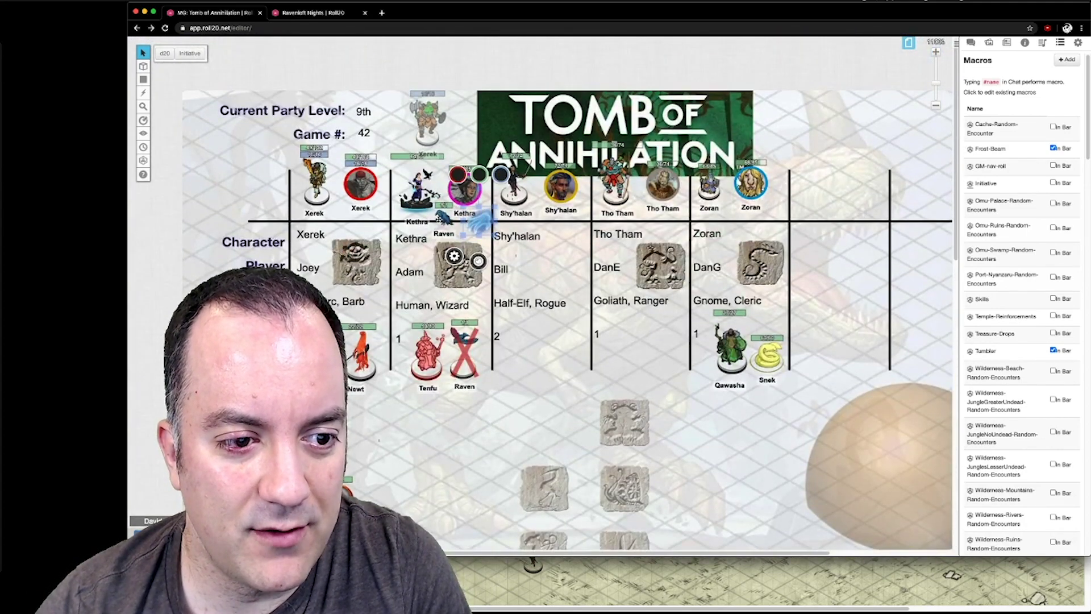
click(542, 281)
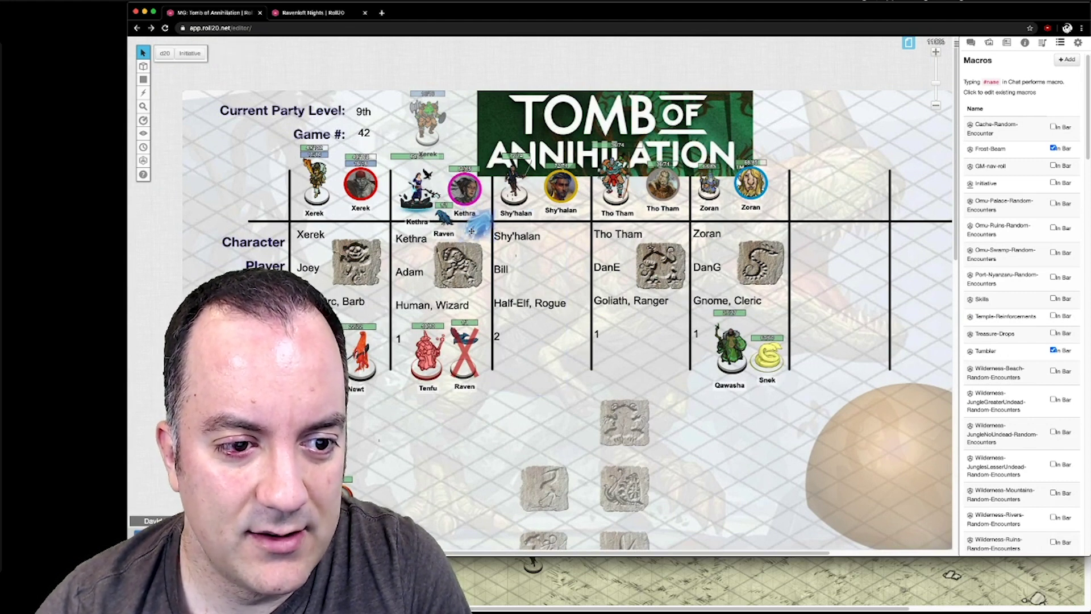
double_click(474, 224)
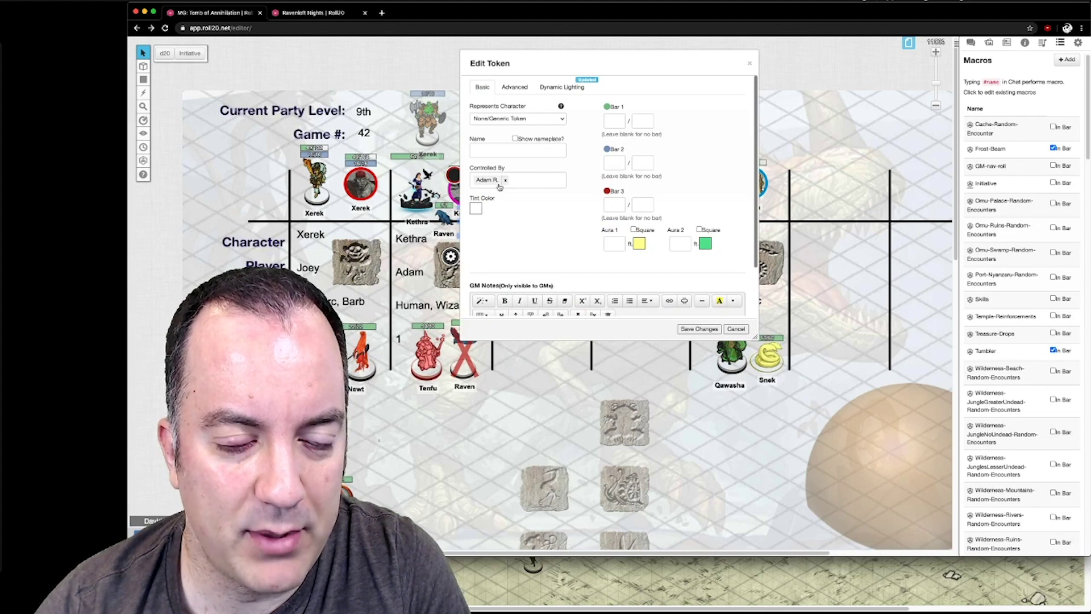
click(699, 328)
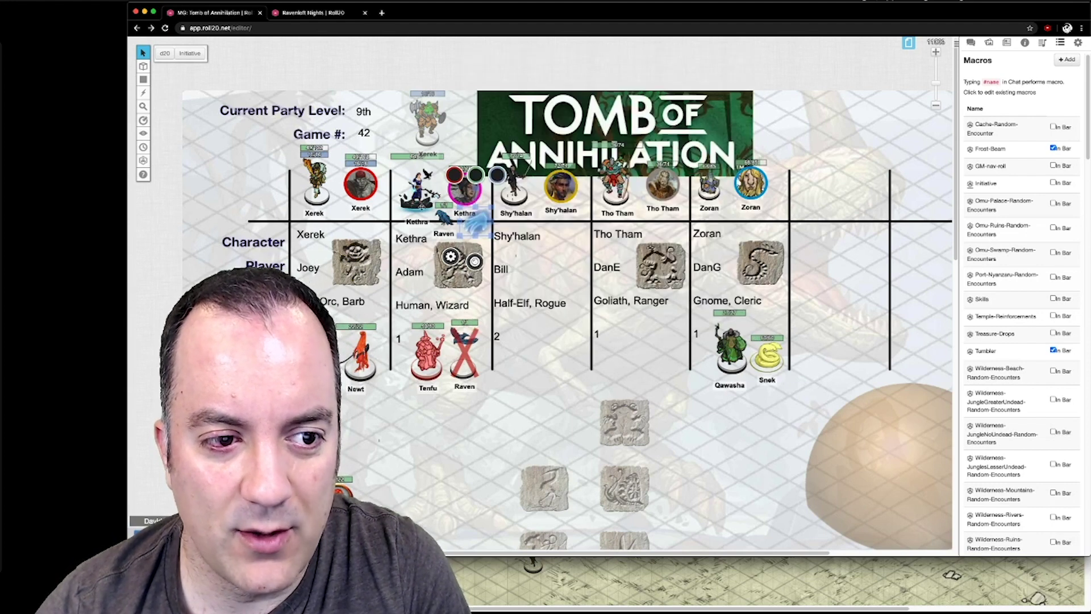
- Select the Raven token, then switch to the grassy battle map page
click(479, 222)
click(909, 43)
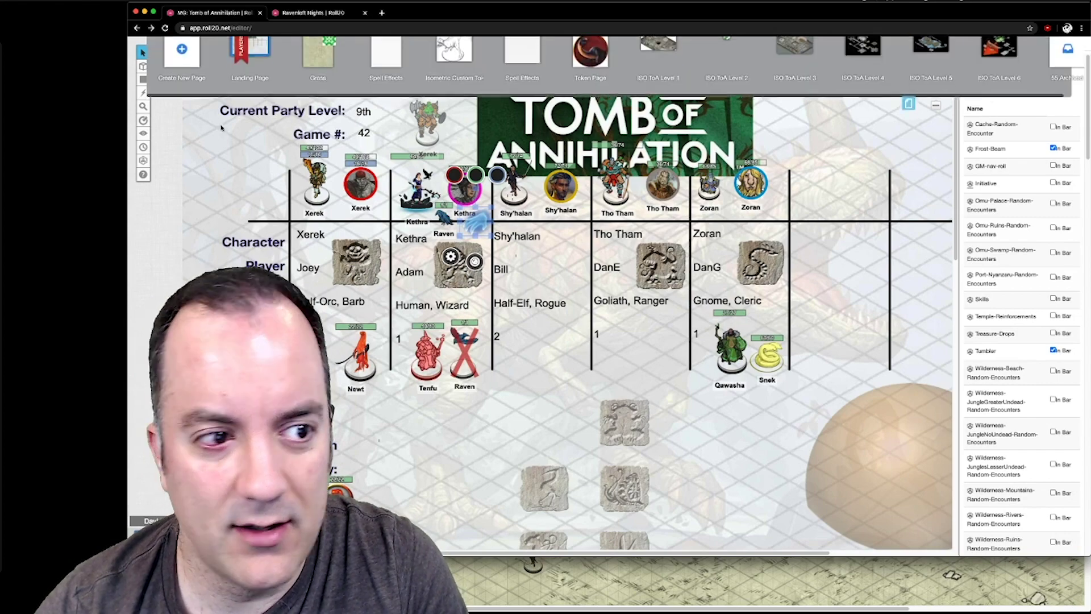
click(589, 56)
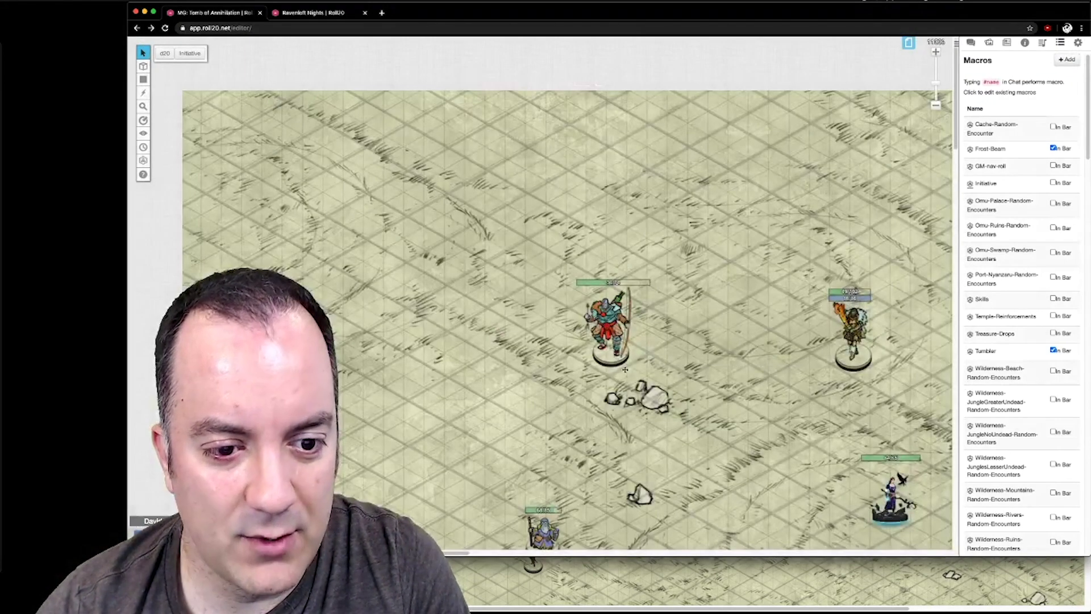
scroll(625, 369, up, 4)
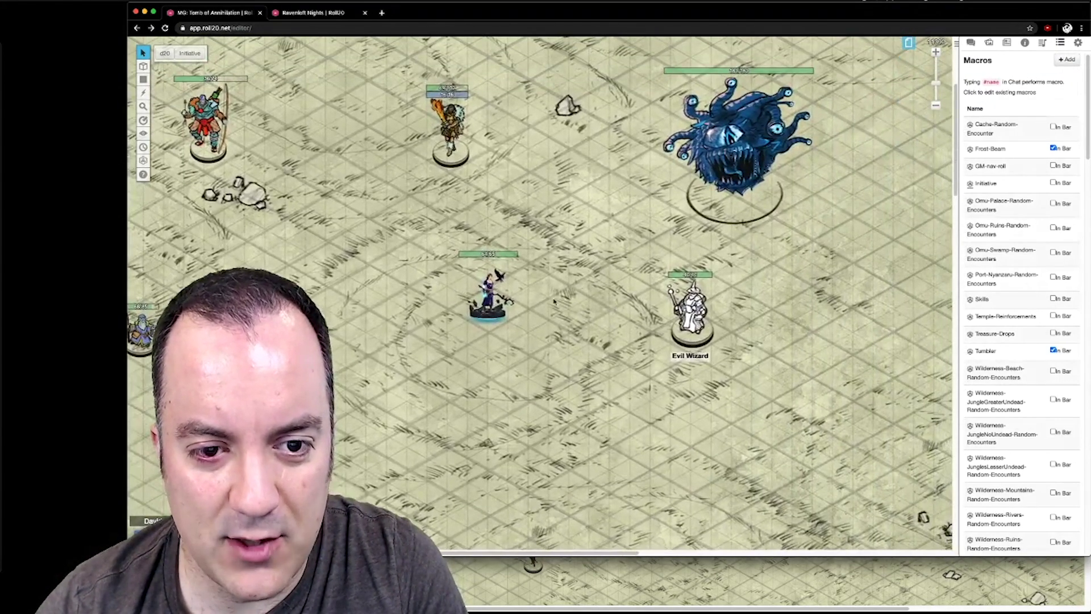
- Enlarge the spectral hand token beside the wizard and rotate it to a new angle
click(540, 282)
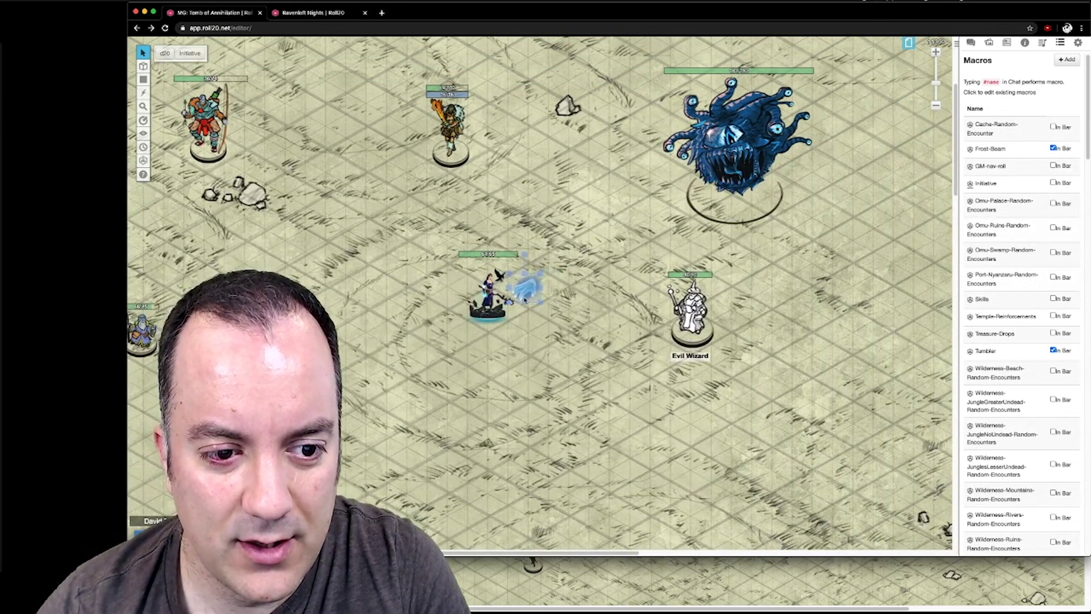
drag(541, 256, 552, 220)
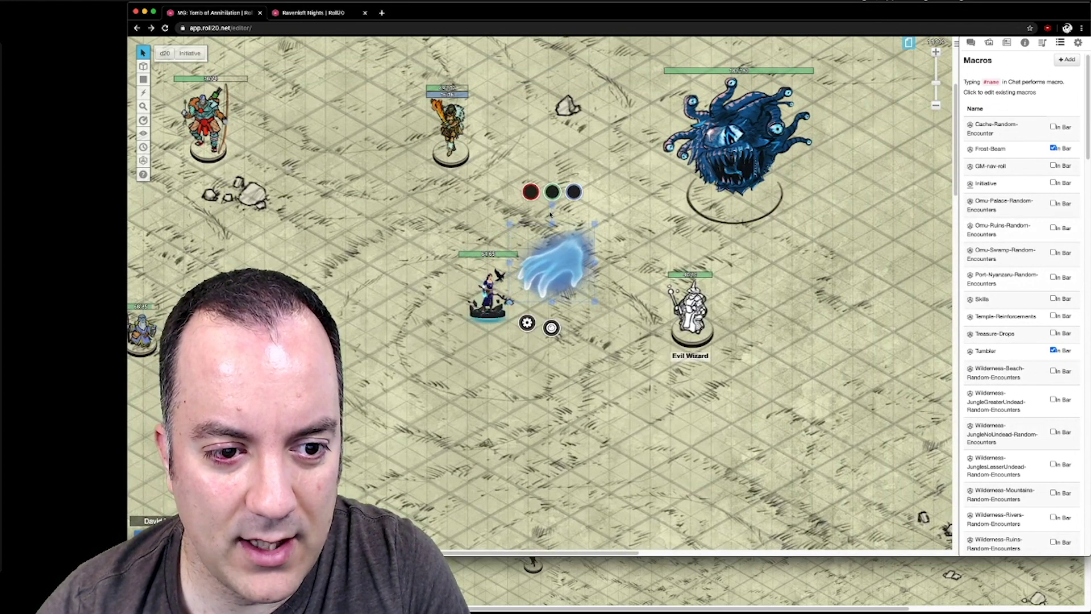
drag(551, 326, 551, 269)
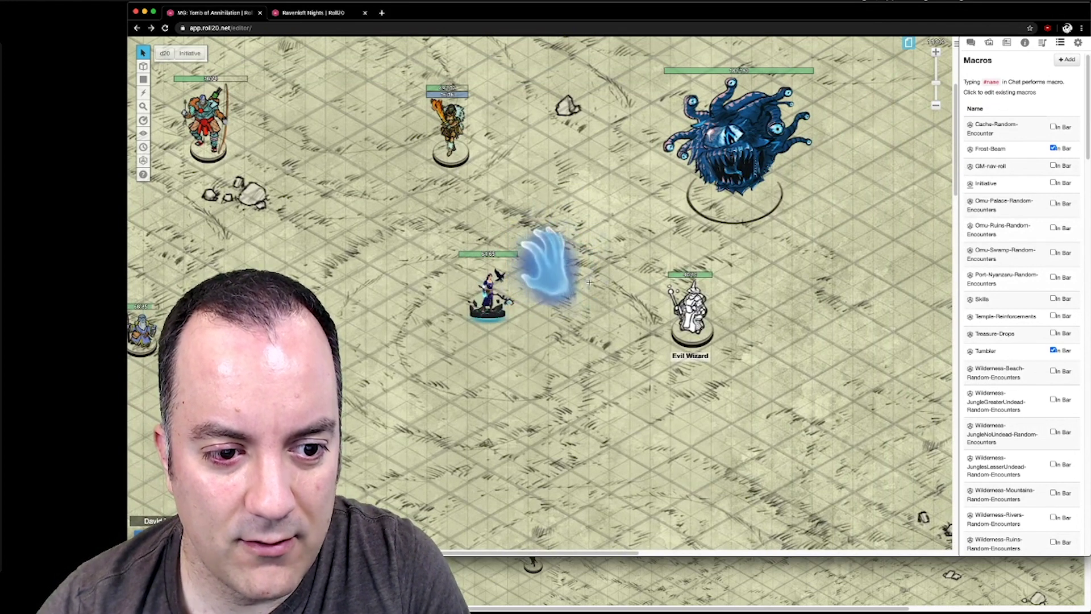
- Add a second player as the hand's controller, save, and bring up the player view
double_click(551, 269)
click(522, 179)
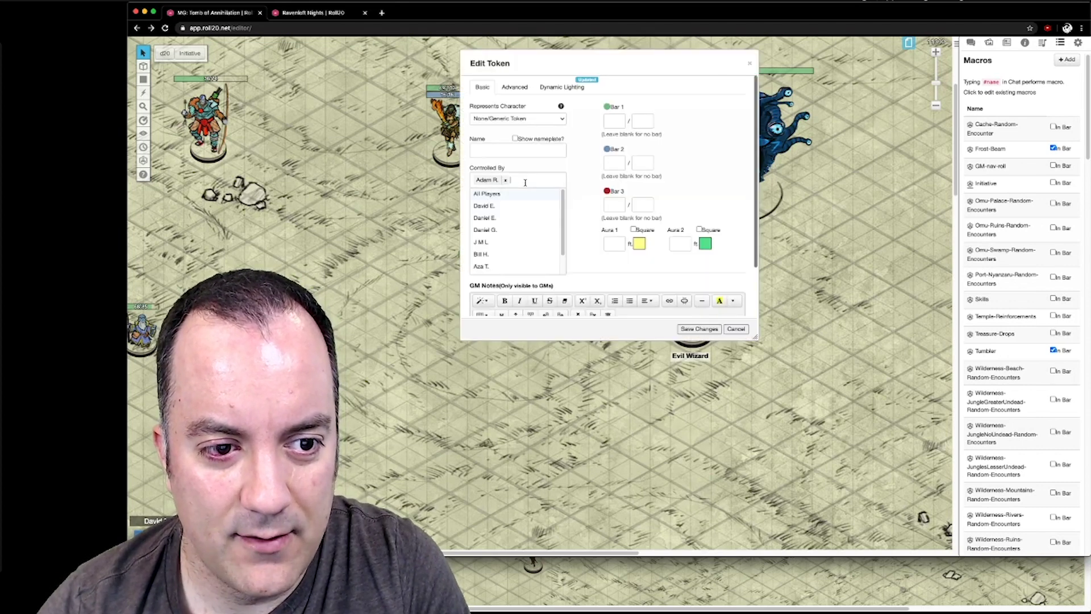
text( az)
click(514, 195)
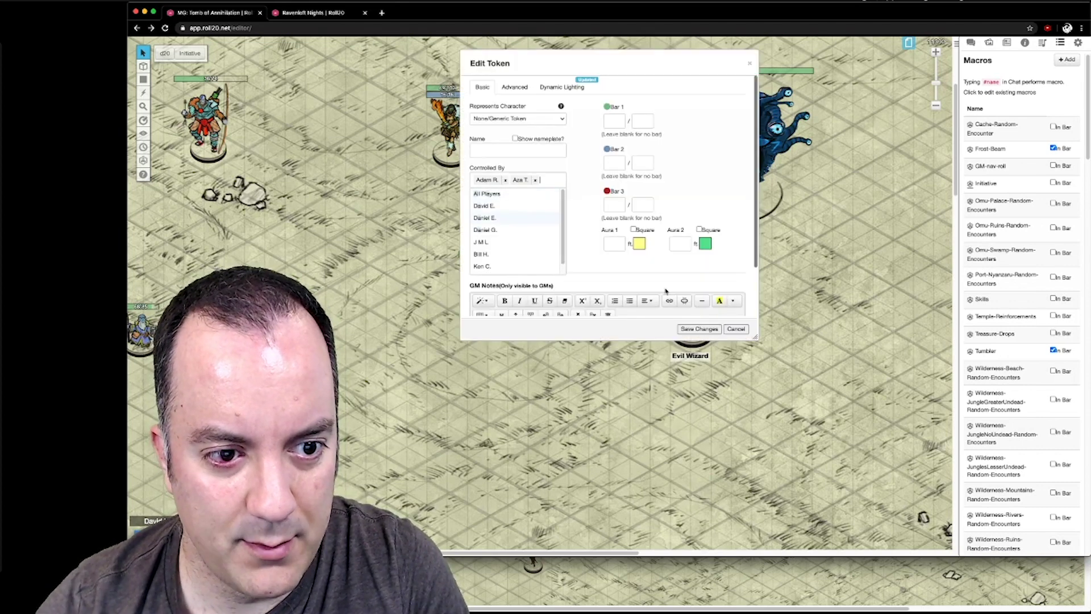
click(699, 329)
click(675, 562)
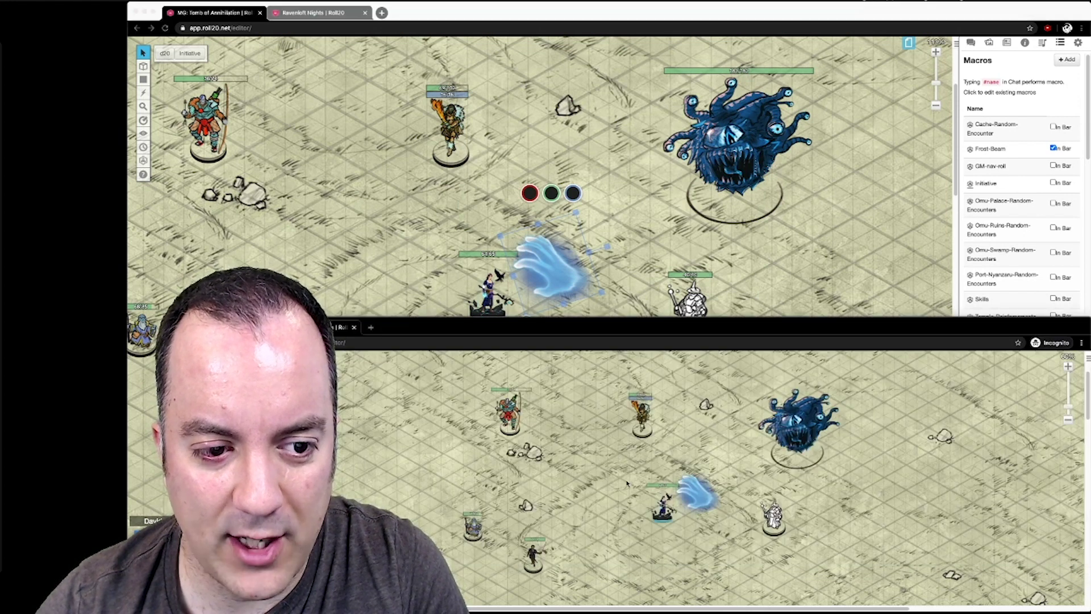
- Nudge the spectral hand in the player view and compare it with the GM window
mouse_move(704, 497)
mouse_down()
mouse_move(695, 493)
mouse_move(805, 418)
mouse_up()
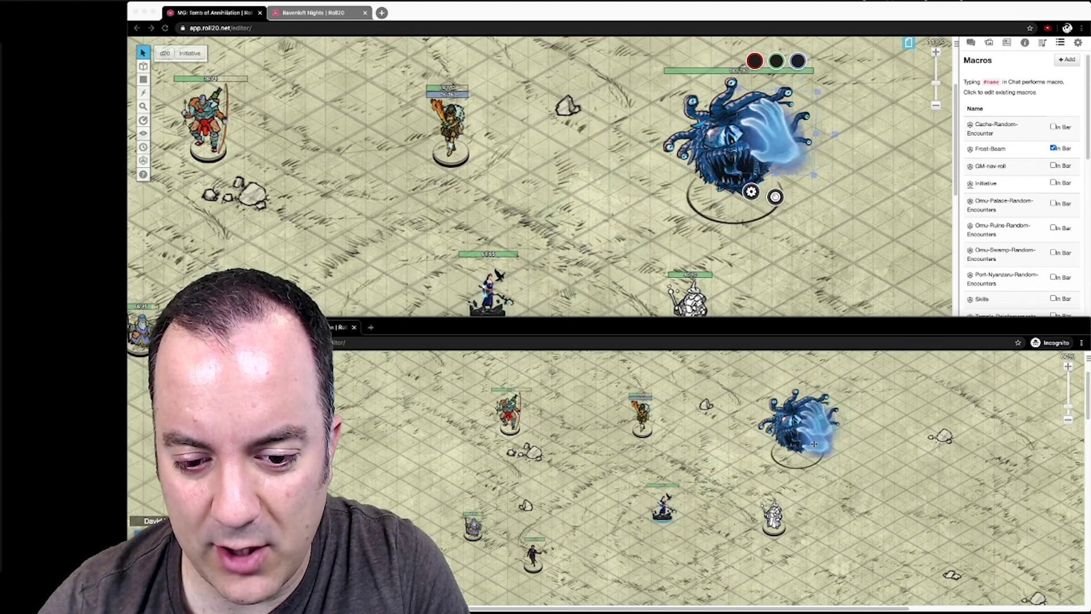
click(624, 323)
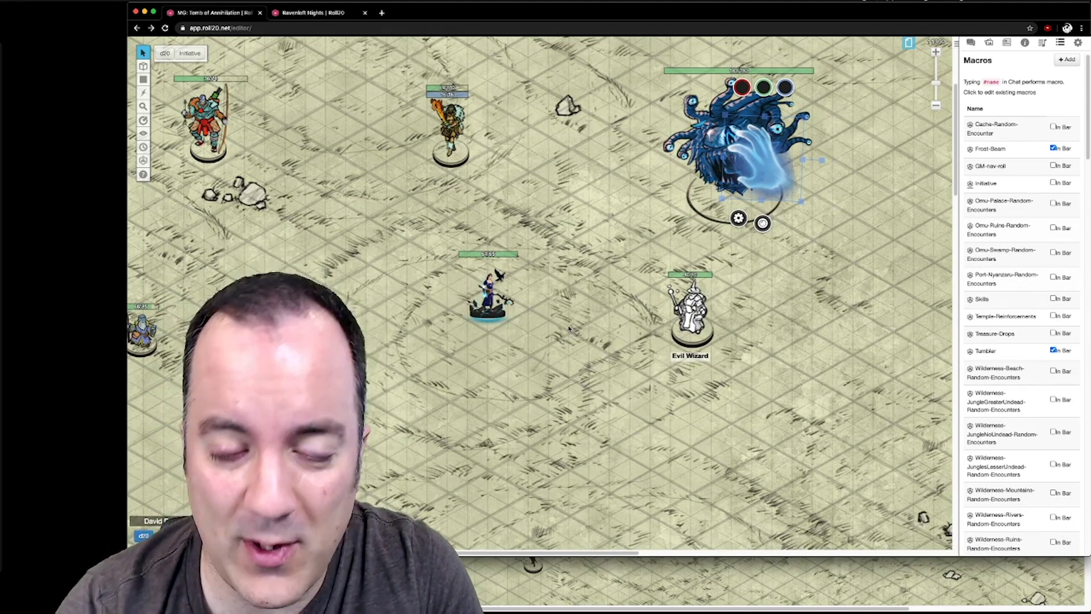
click(620, 601)
click(665, 510)
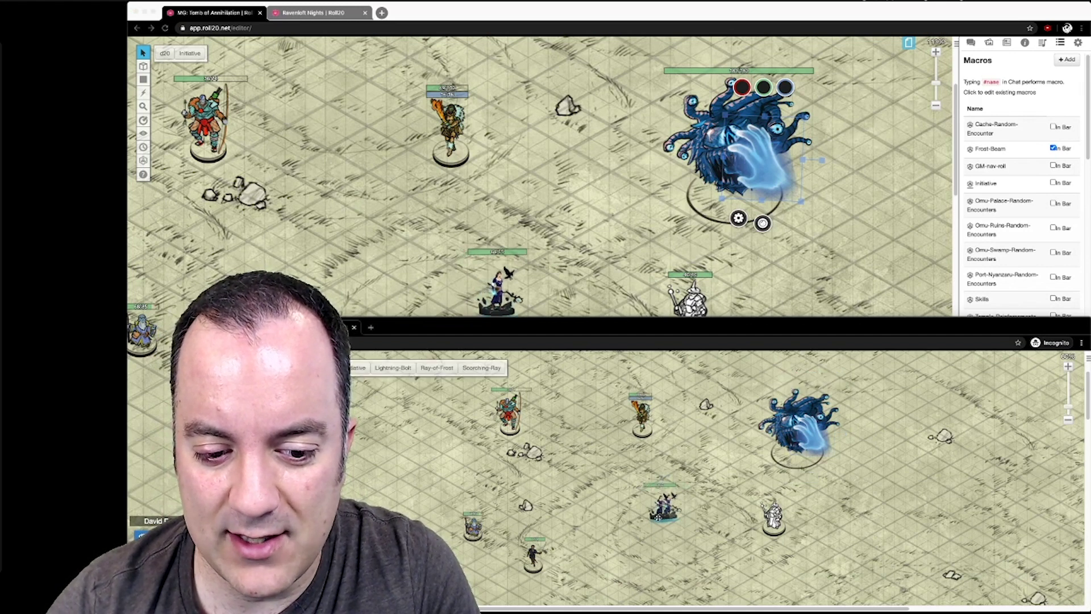
click(741, 511)
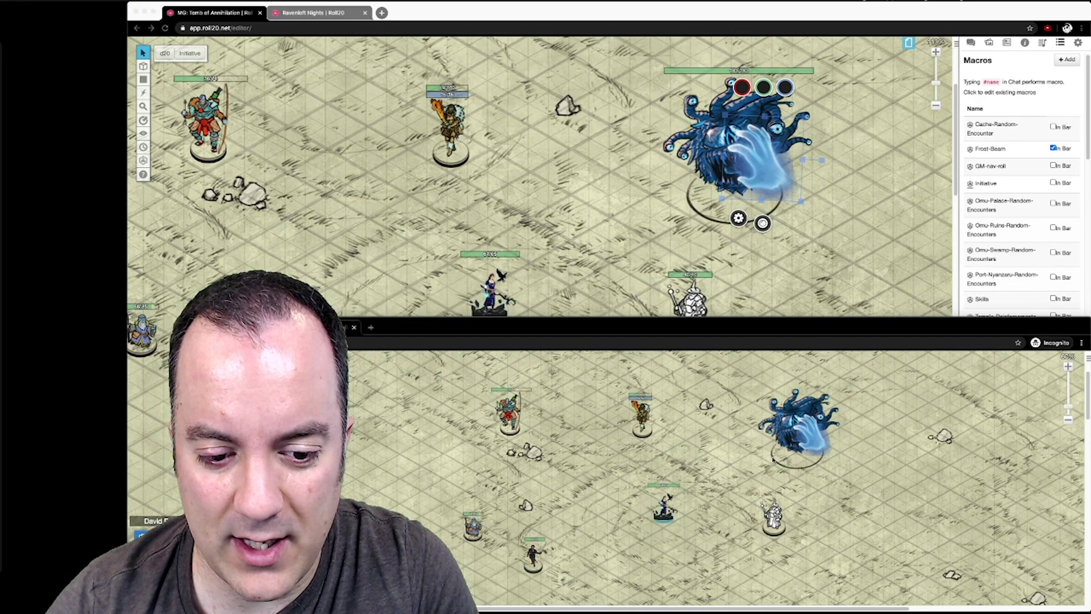
- Move the spectral hand left off the beholder and shift the GM map view sideways
drag(750, 162, 610, 184)
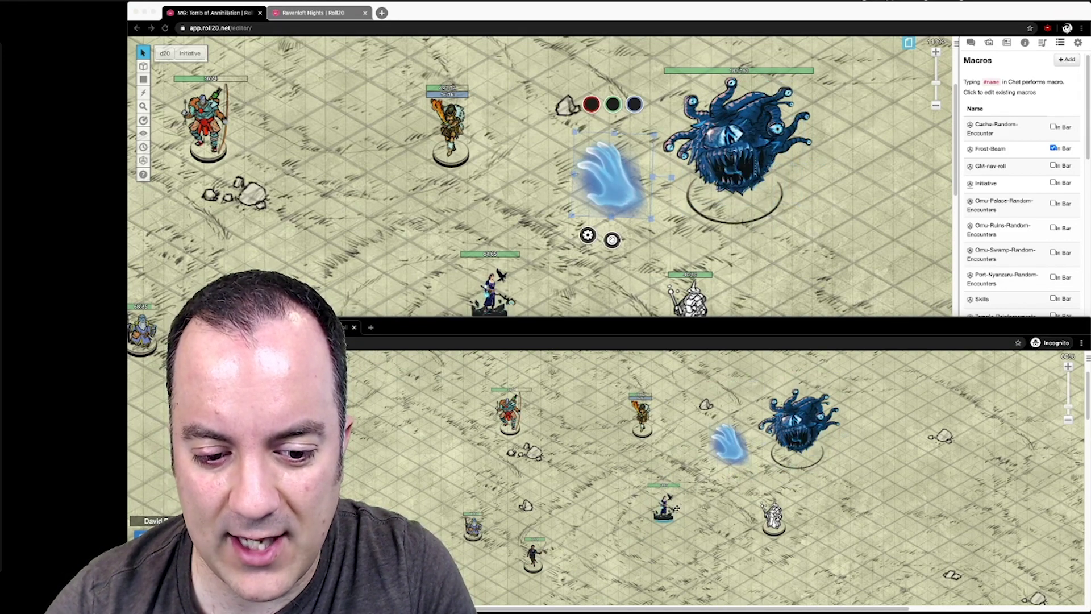
key(alt+Tab)
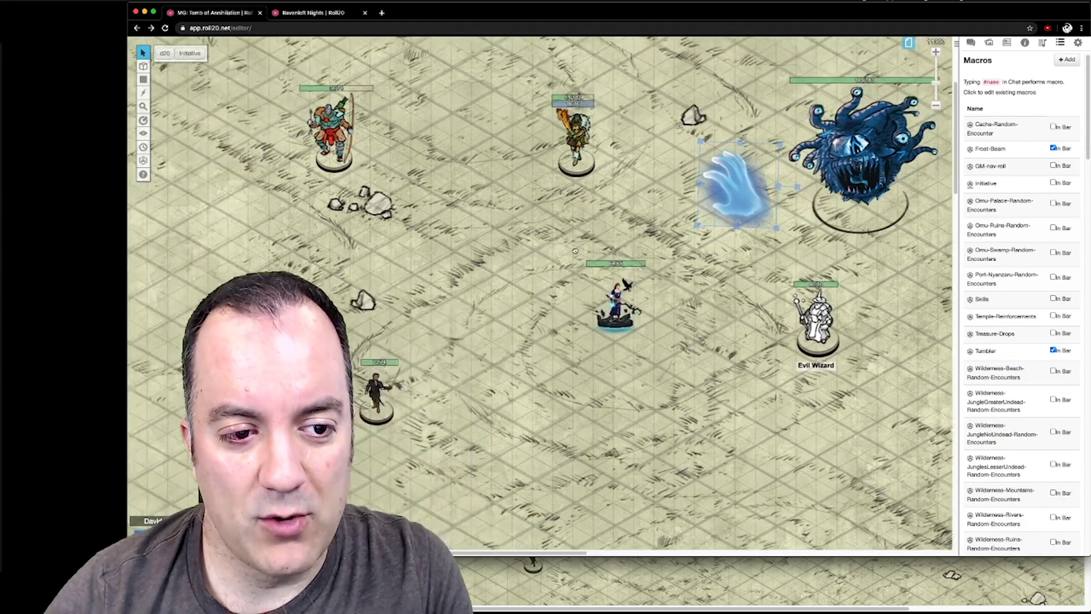
drag(523, 265, 643, 274)
scroll(576, 424, down, 10)
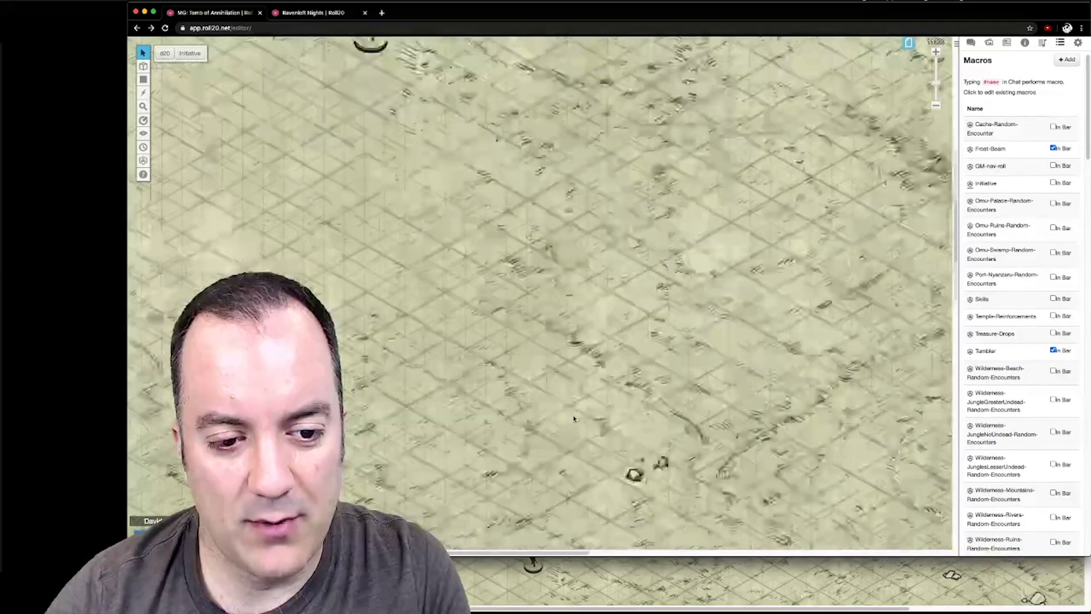
scroll(597, 431, down, 10)
scroll(674, 443, down, 10)
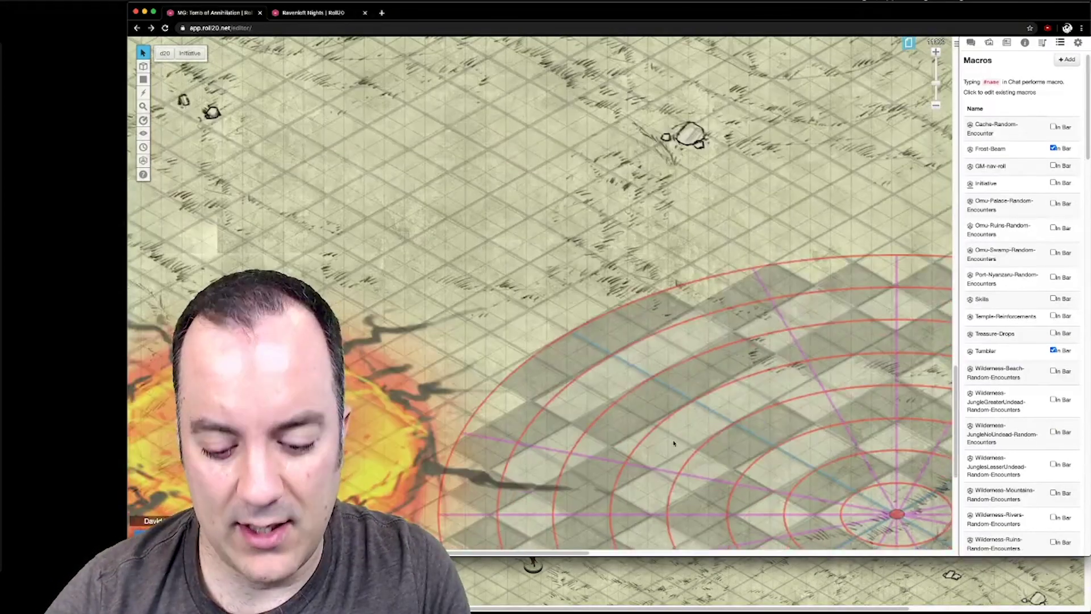
- Drag the concentric range template among the characters, keep one copy, and ping its centre
mouse_move(674, 443)
mouse_down()
mouse_move(576, 326)
mouse_move(608, 156)
mouse_move(553, 310)
mouse_move(640, 415)
mouse_up()
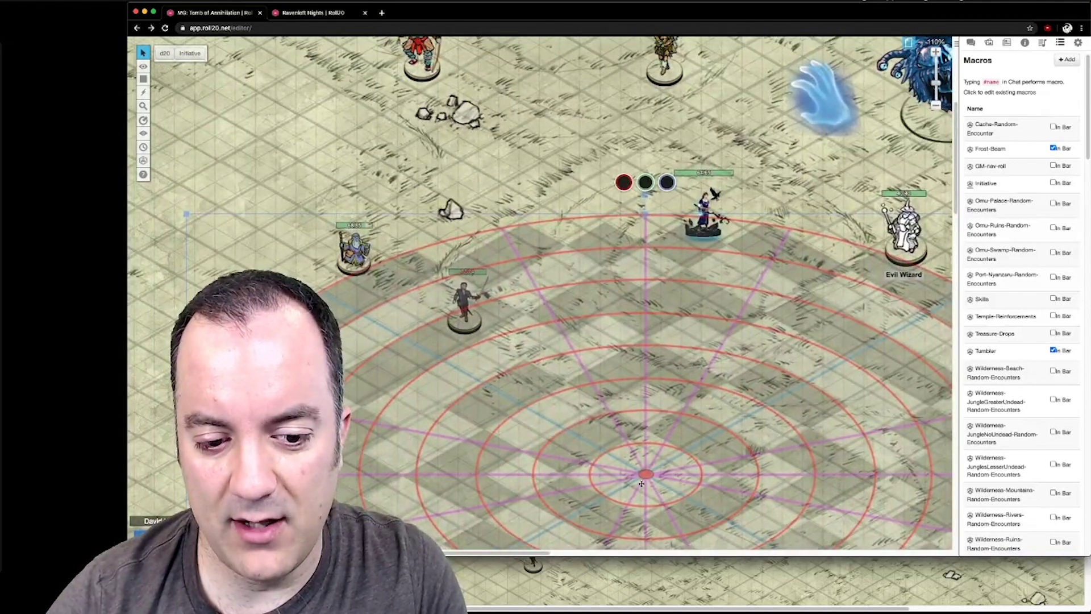
drag(645, 473, 578, 179)
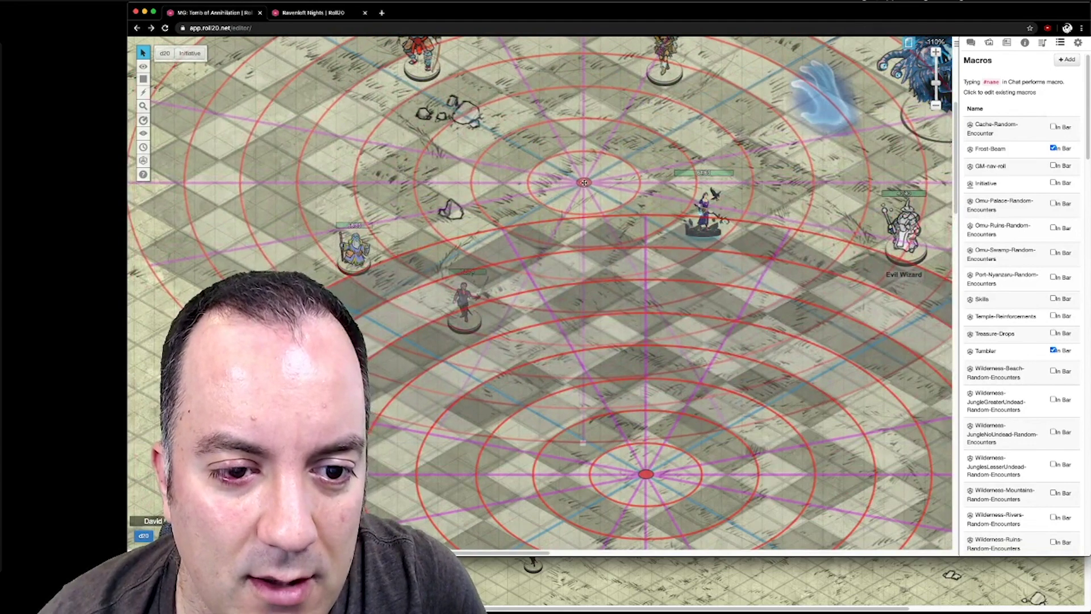
click(583, 182)
click(583, 182)
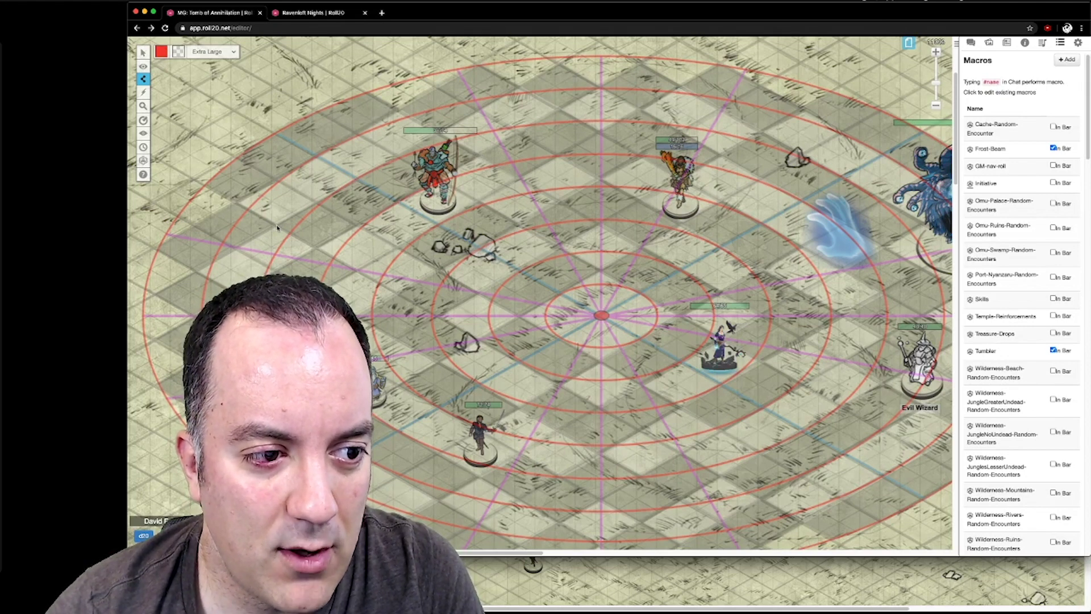
- Trace the perimeter's top edges toward the beholder, then pan to see the party
drag(277, 223, 441, 138)
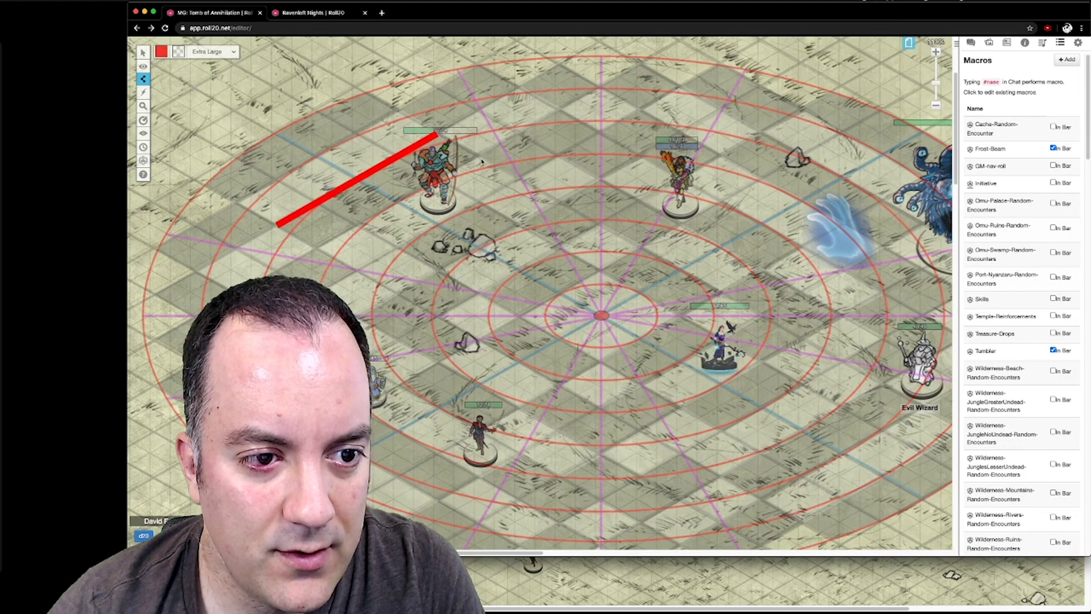
click(555, 112)
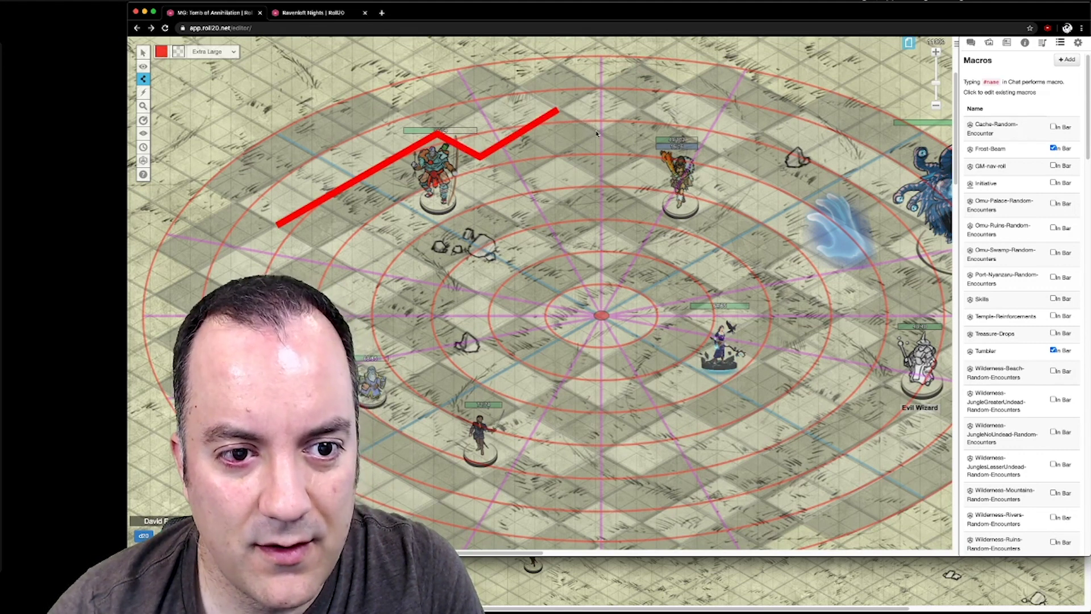
click(719, 155)
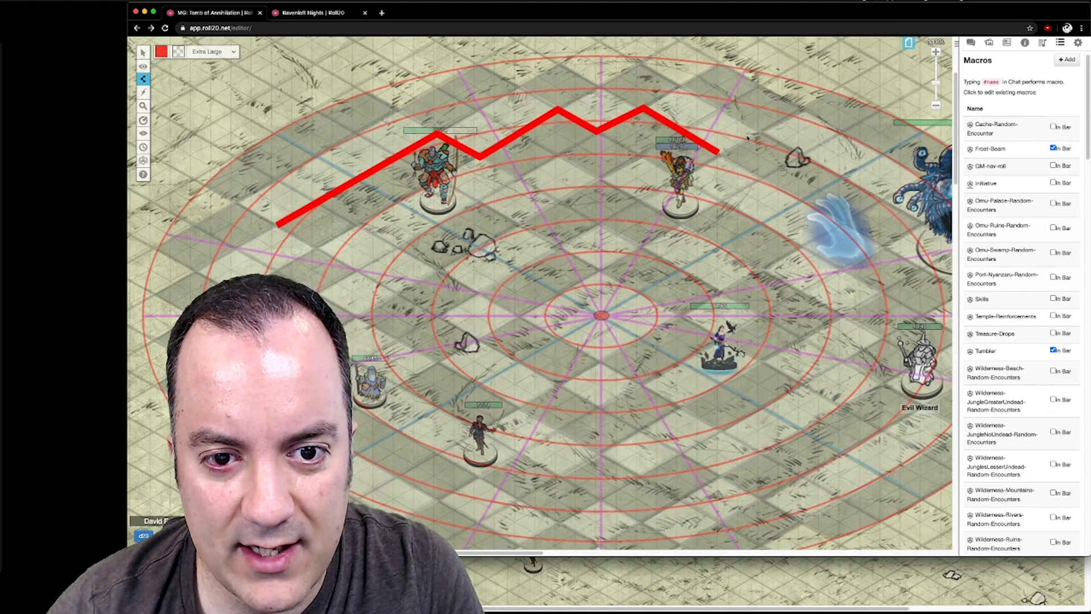
click(759, 134)
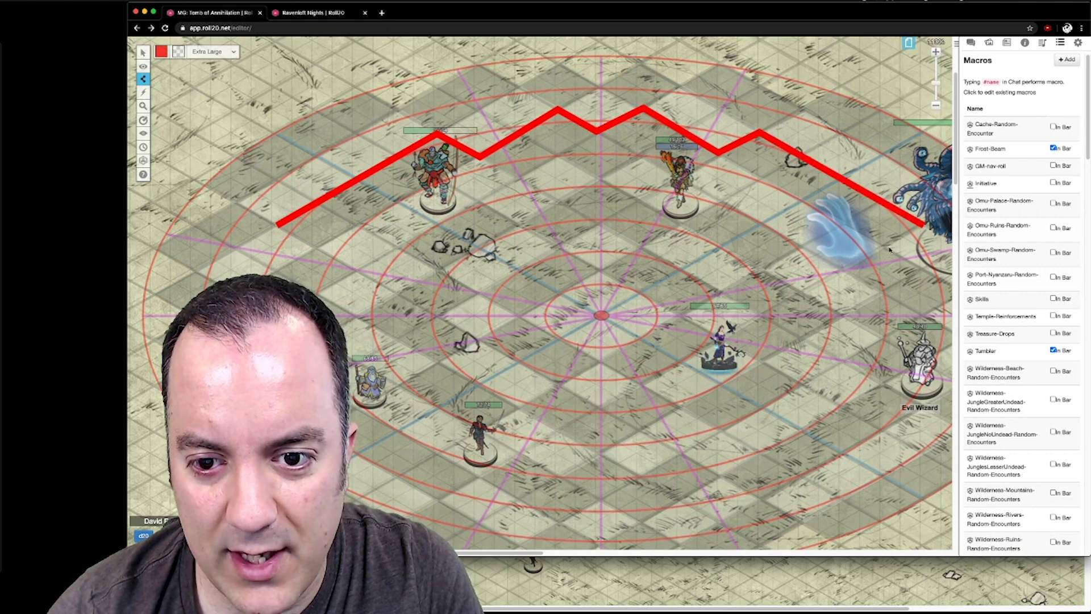
right_click(873, 271)
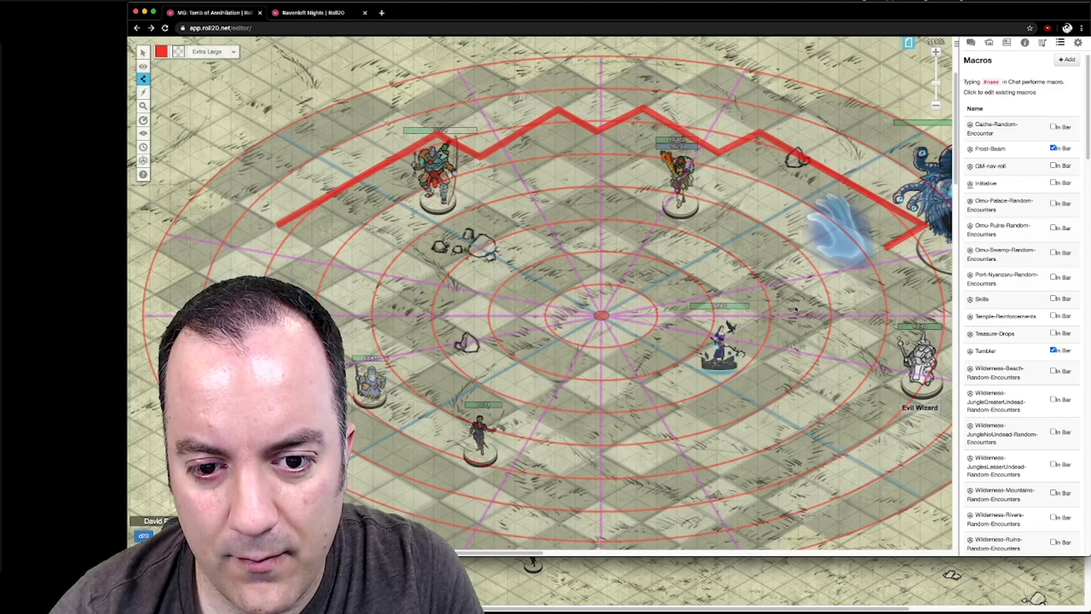
key(Escape)
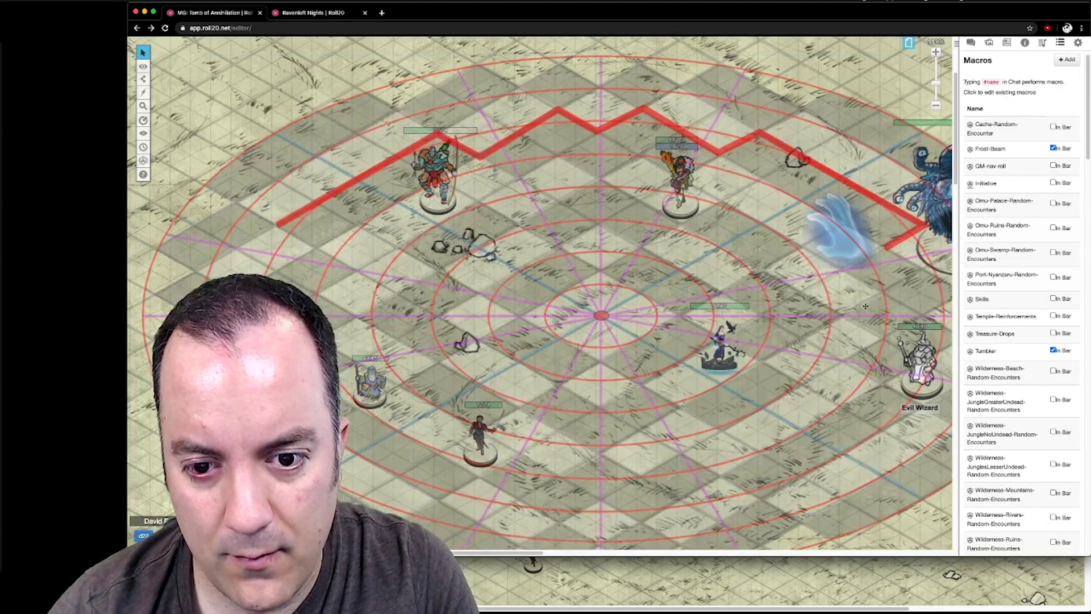
drag(850, 307, 813, 219)
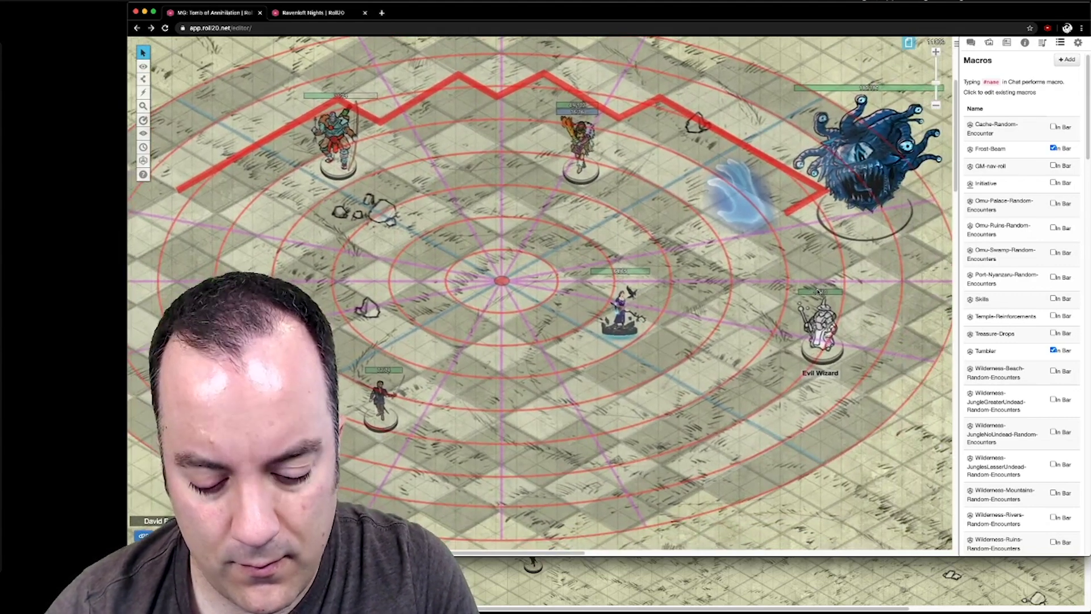
- Continue the outline down the right, across the bottom, up the left, and close it
click(865, 256)
click(830, 277)
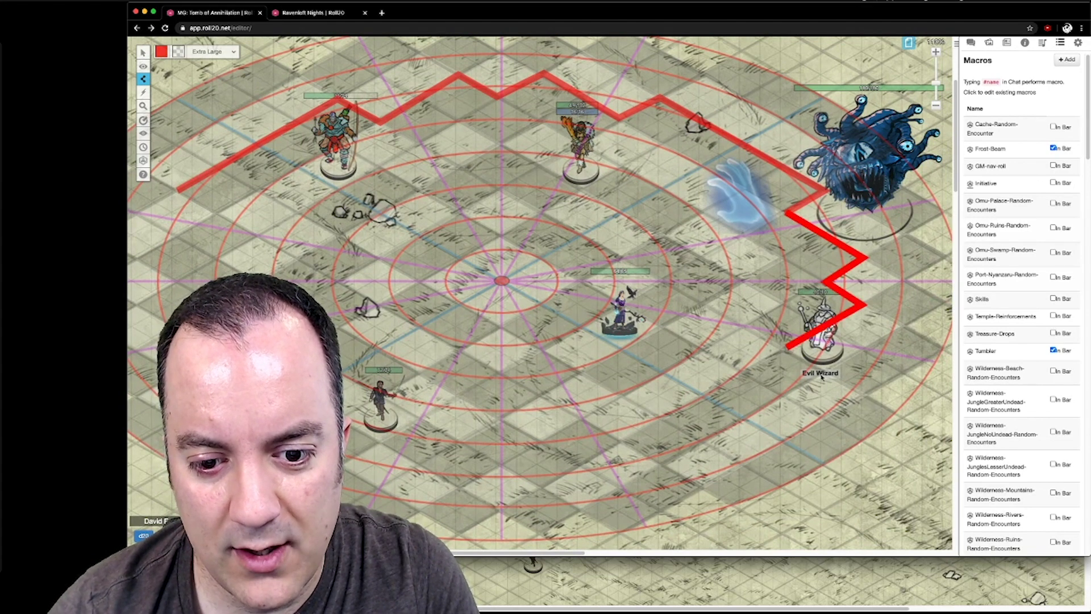
click(662, 471)
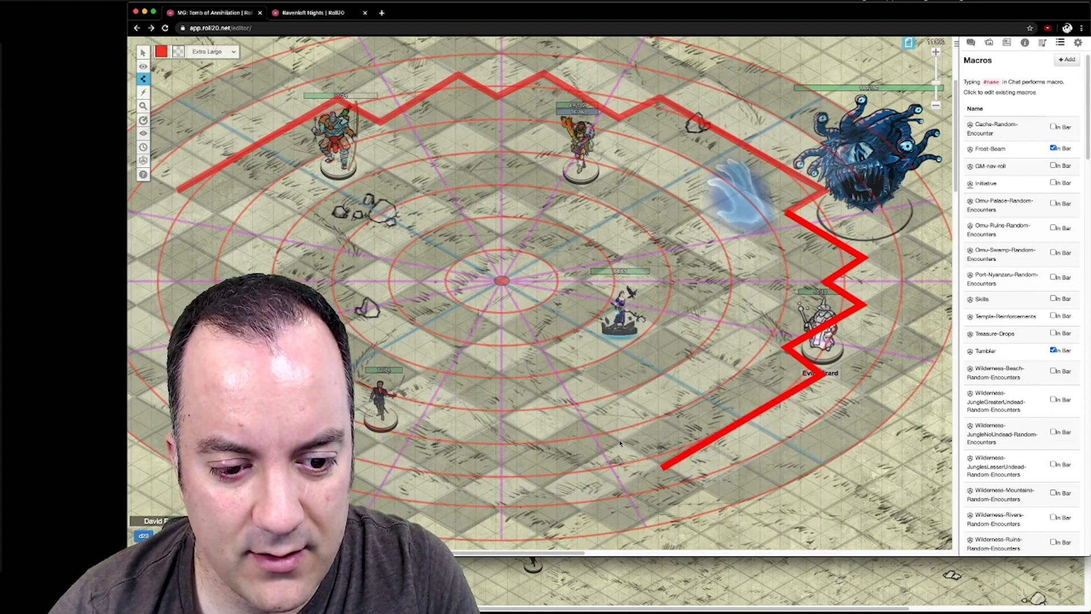
click(546, 488)
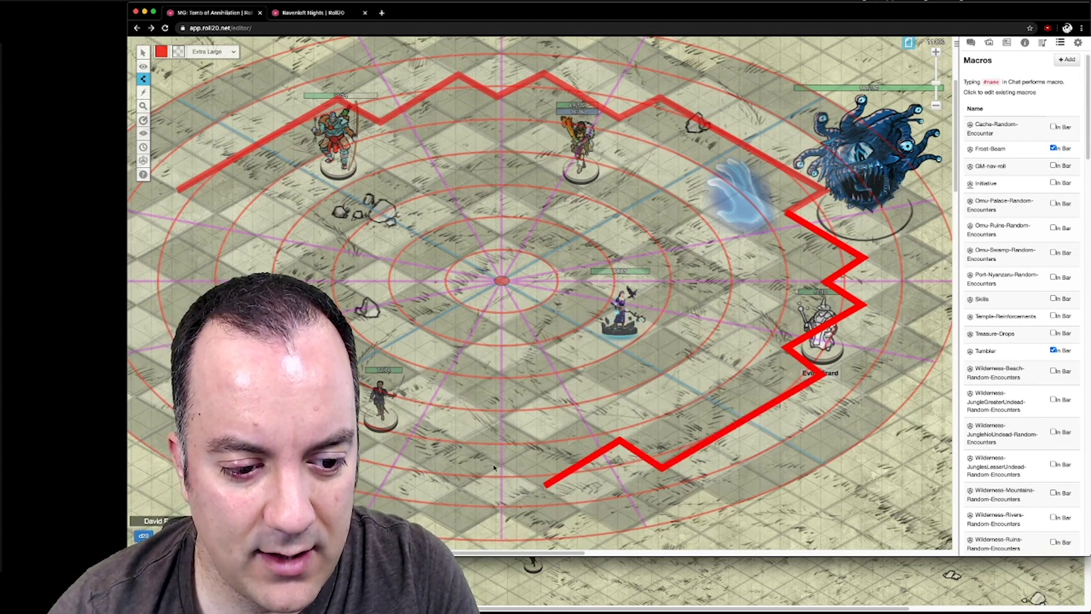
click(377, 446)
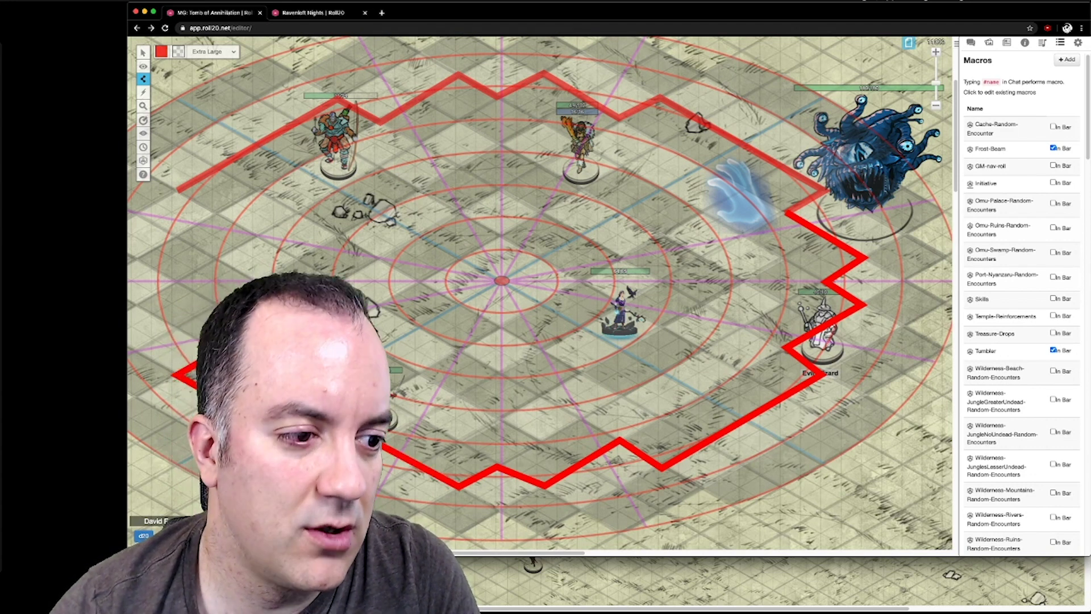
click(140, 303)
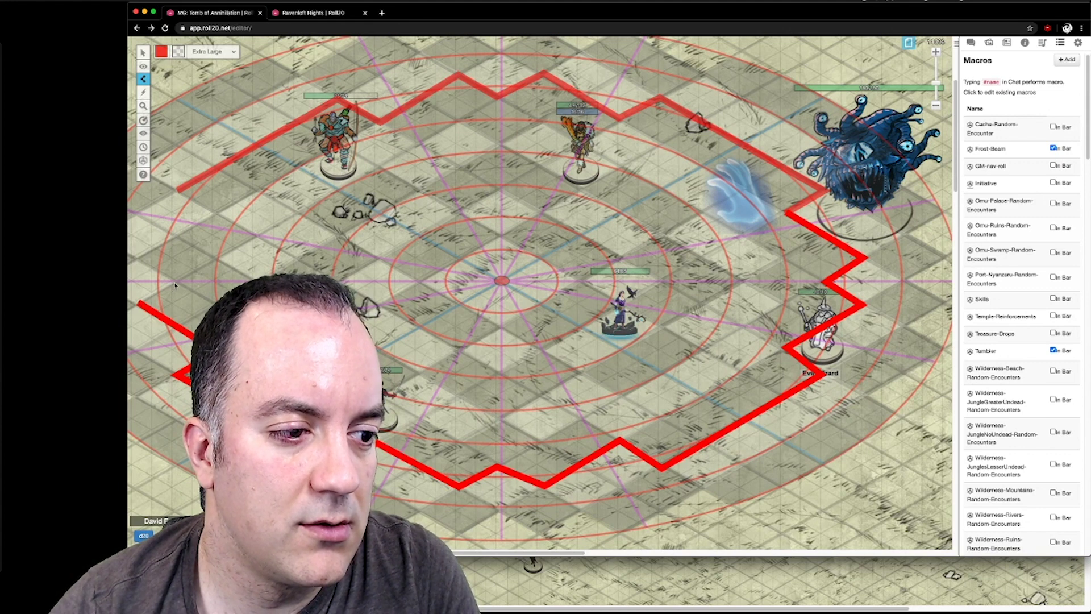
click(183, 192)
key(Escape)
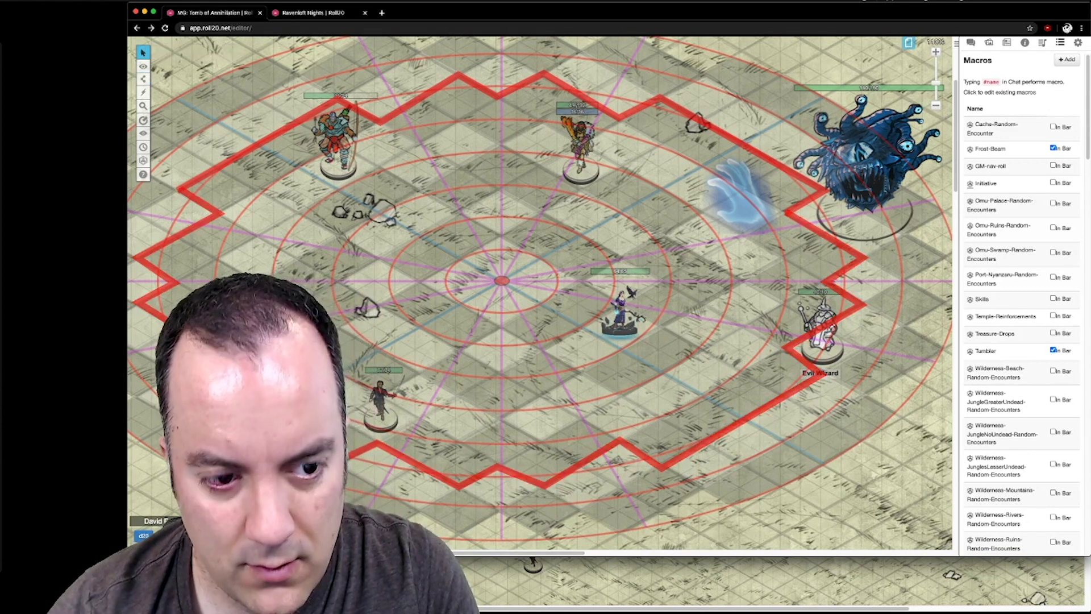
- Hide the range template, thicken the red outline, and shrink the window to show the player view
key(Escape)
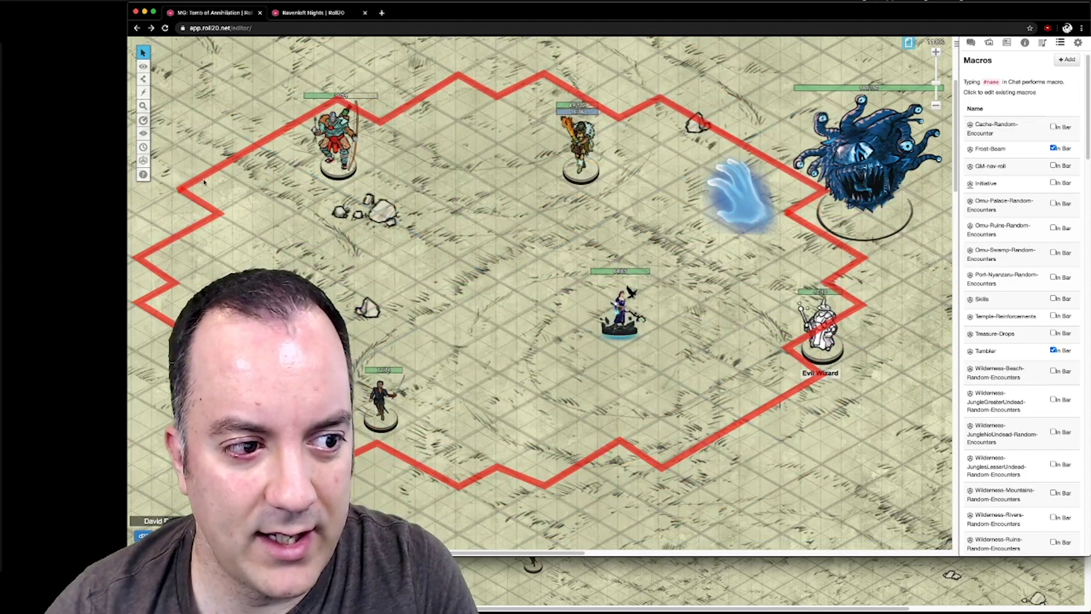
drag(171, 158, 234, 230)
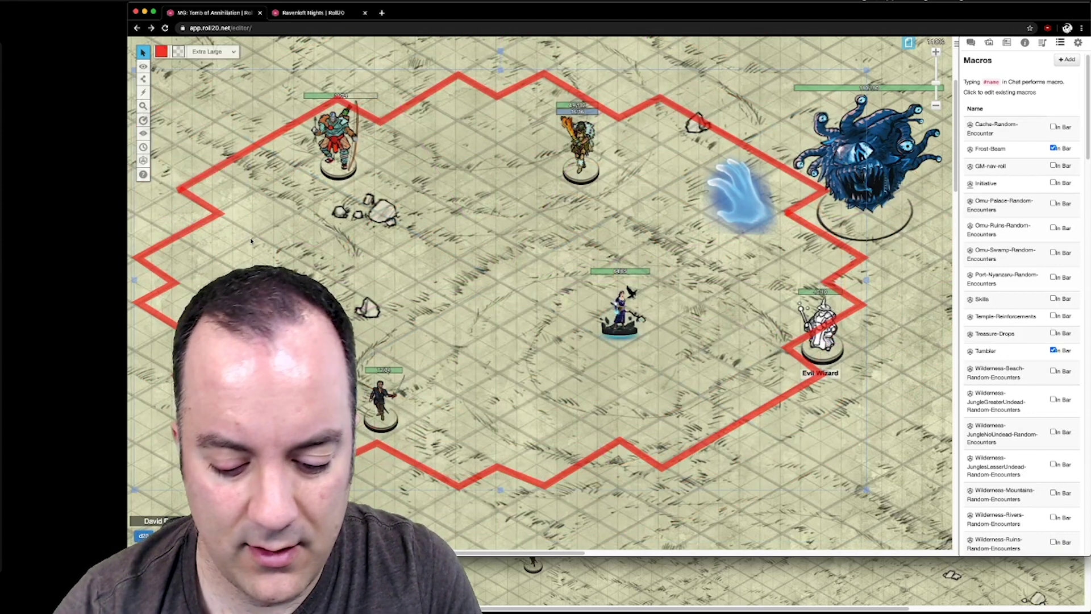
click(251, 241)
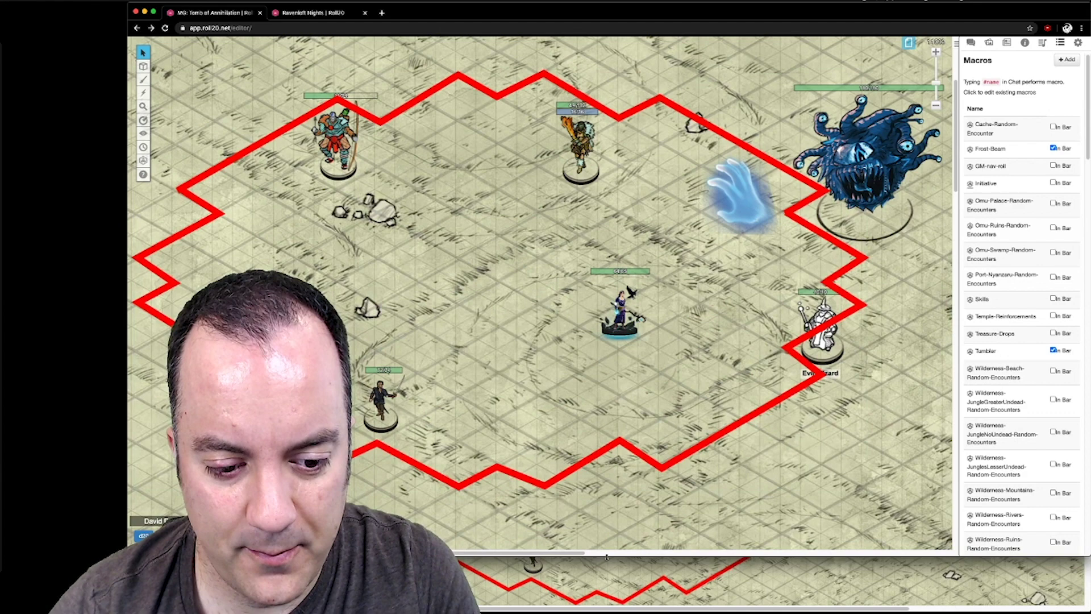
drag(607, 555, 607, 256)
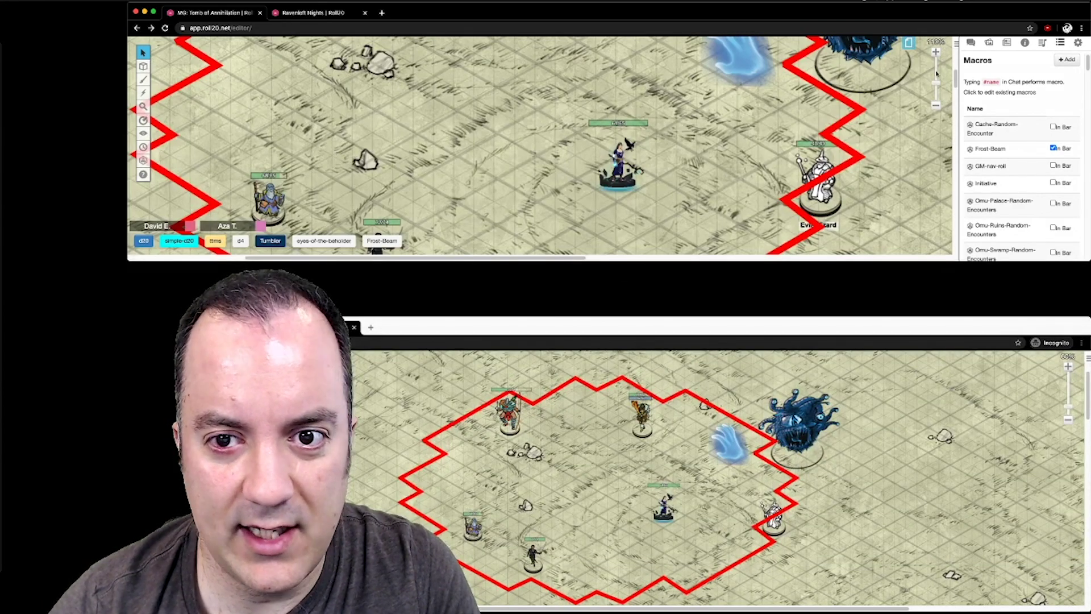
scroll(631, 145, down, 3)
scroll(631, 145, down, 3)
scroll(631, 145, down, 3)
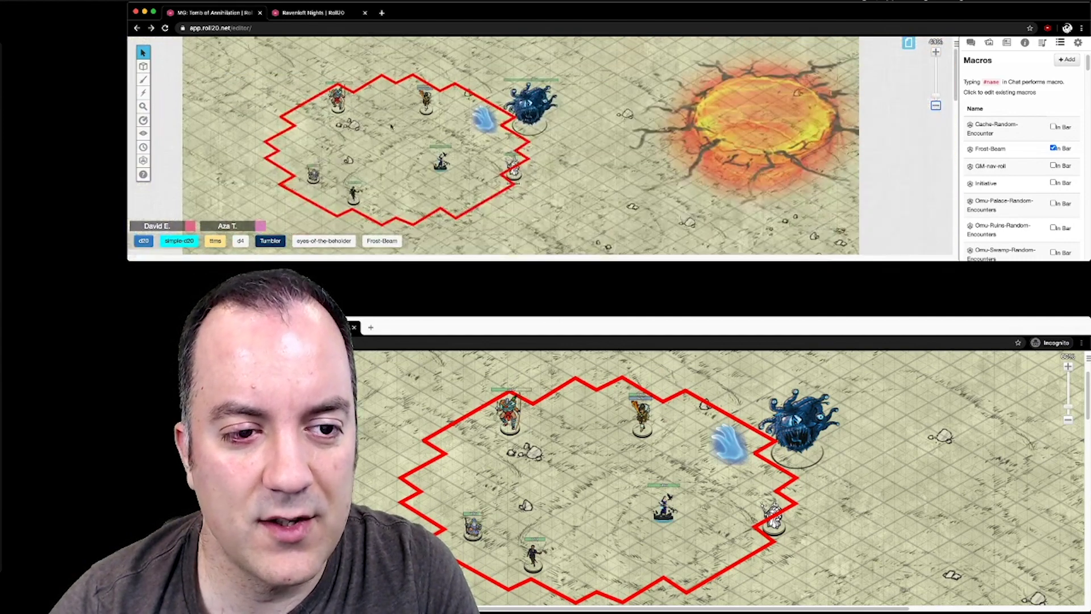
- Select the perimeter outline and change its stroke colour to green
drag(246, 116, 298, 209)
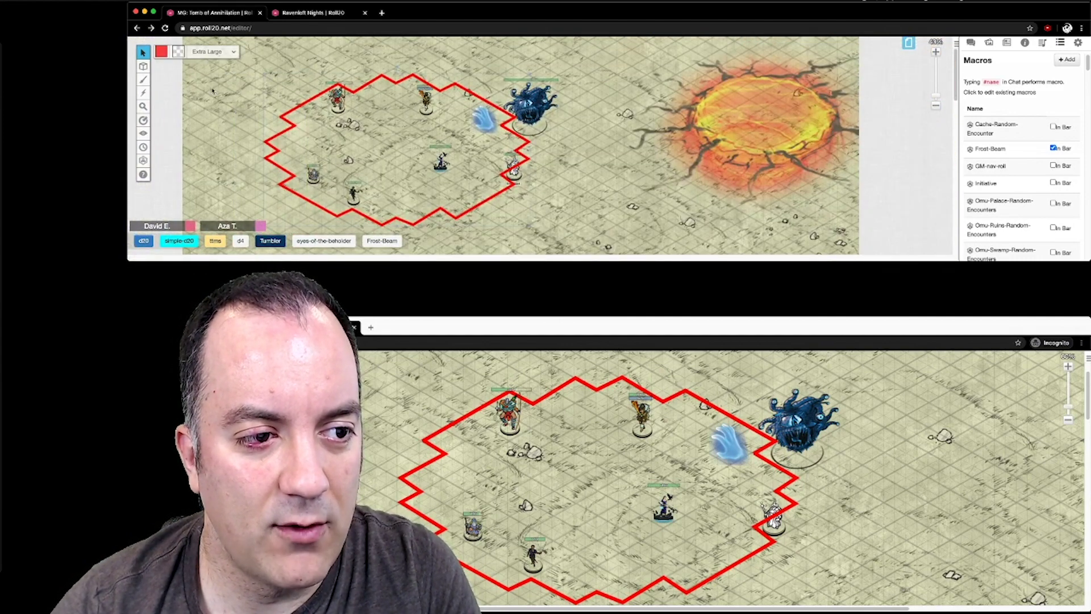
click(163, 52)
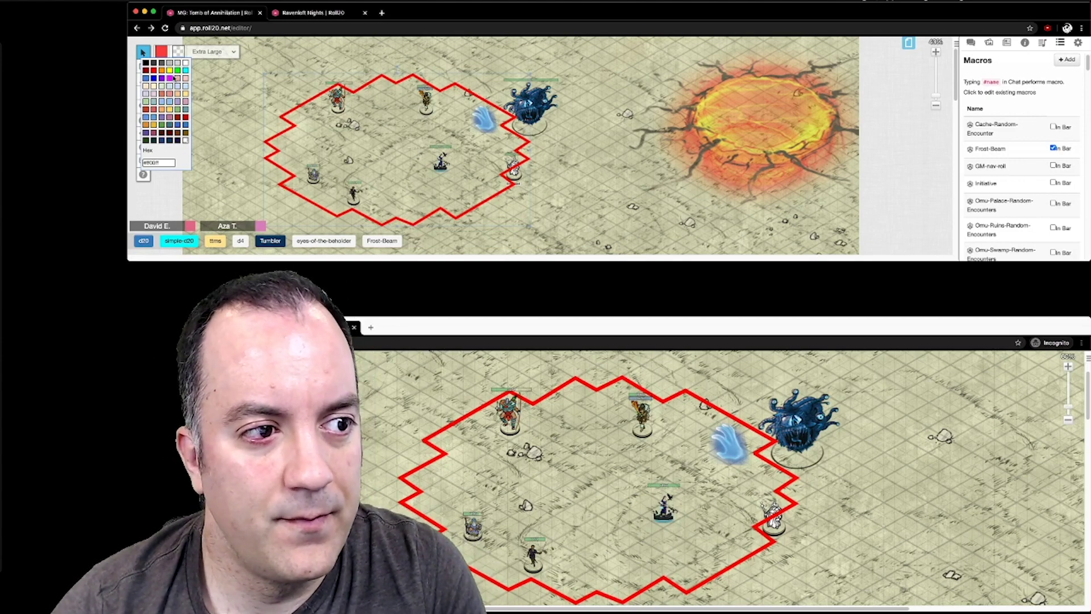
click(176, 70)
key(alt+Tab)
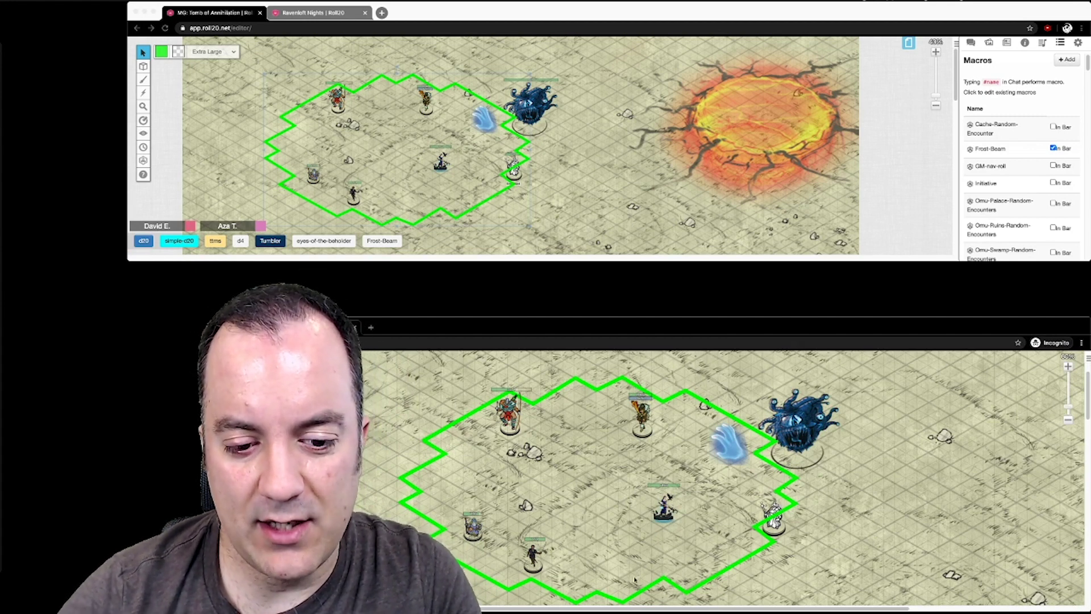
- As the player, nudge a token and move the spectral hand down inside the green perimeter
mouse_move(666, 510)
mouse_down()
mouse_move(639, 498)
mouse_move(655, 503)
mouse_up()
drag(729, 441, 730, 473)
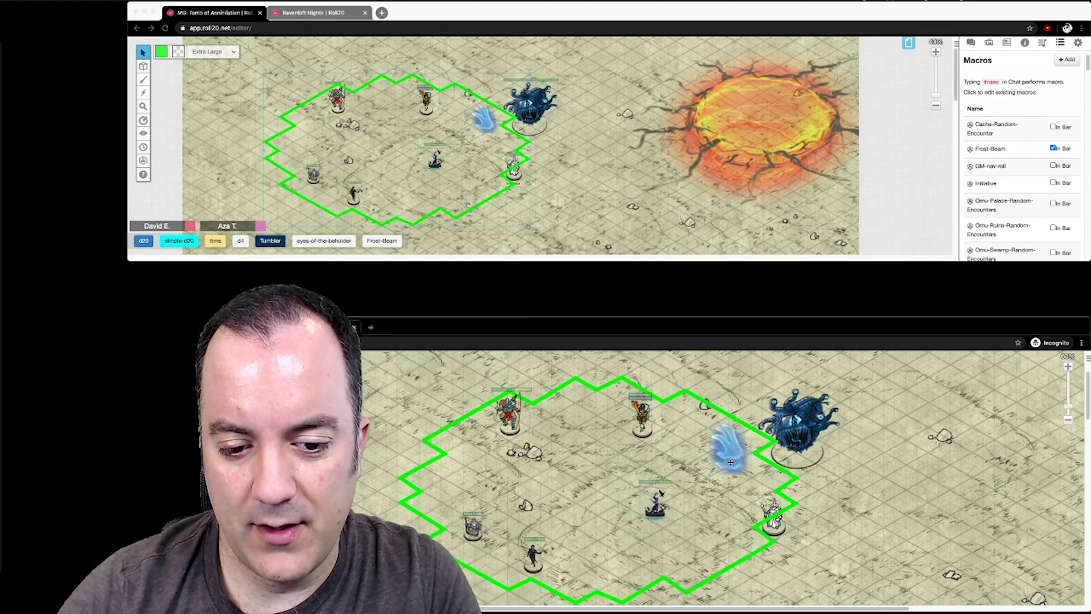